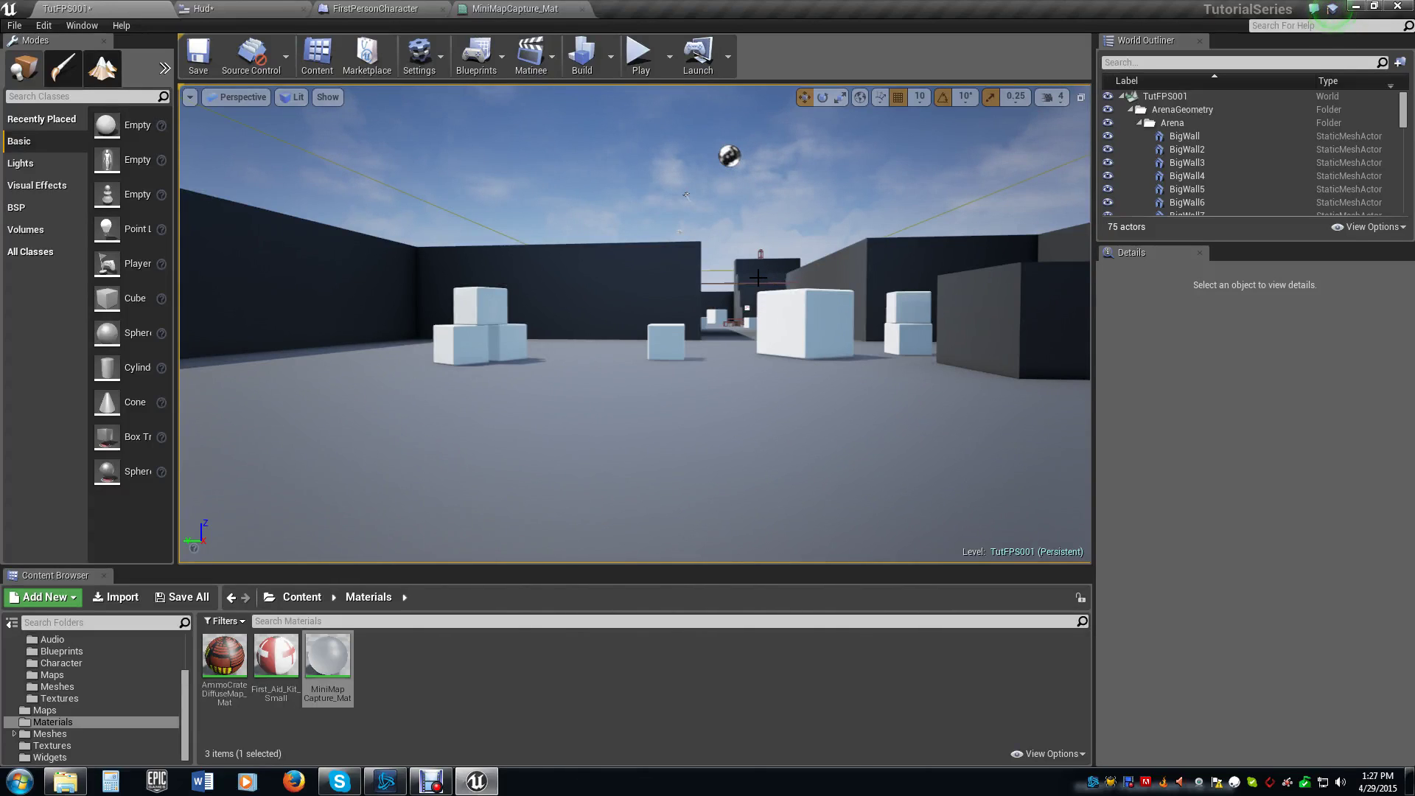
- Orbit and fly the viewport over the TutFPS001 arena to inspect the level
{"action": "middle_click_drag", "start_coordinate": [801, 398], "coordinate": [775, 432]}
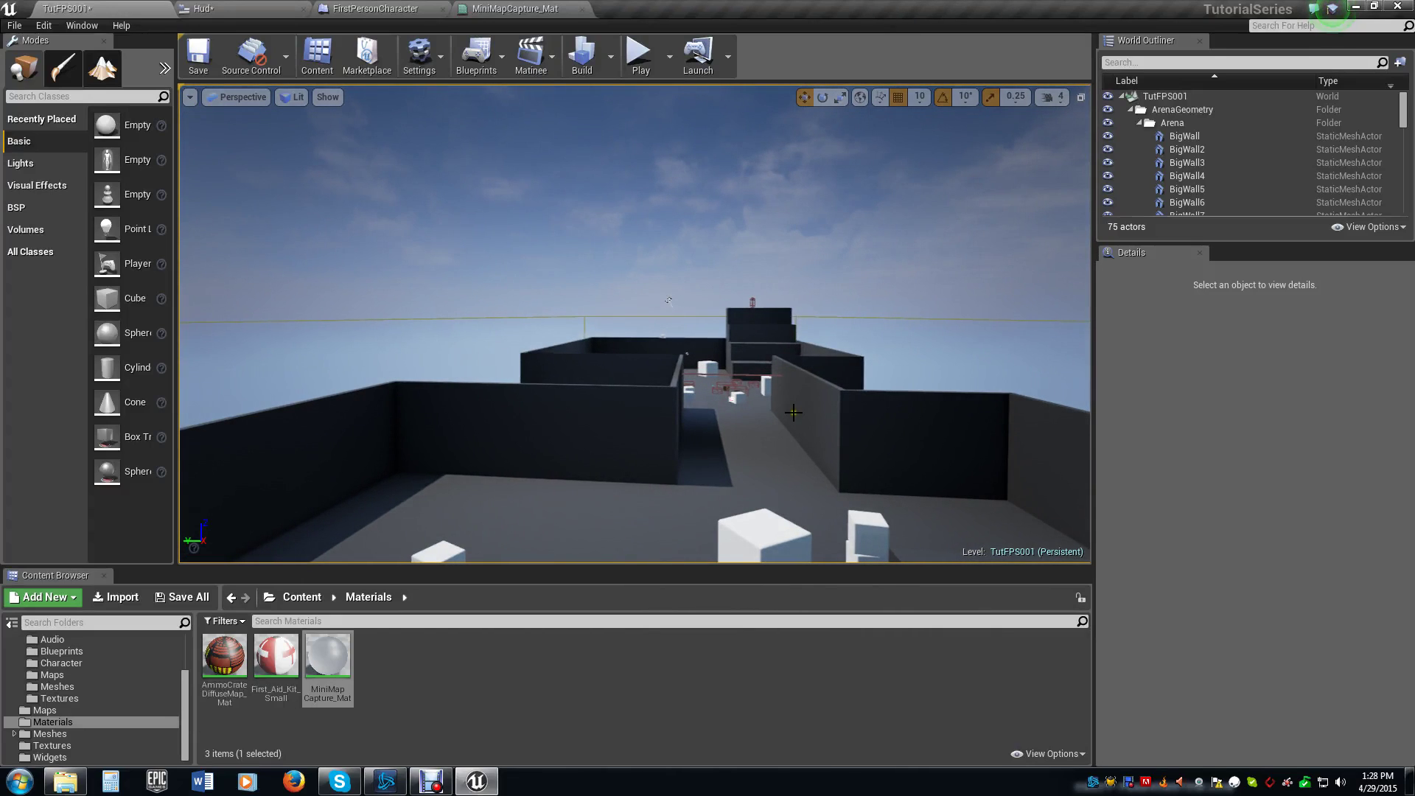
{"action": "middle_click_drag", "start_coordinate": [776, 426], "coordinate": [808, 414]}
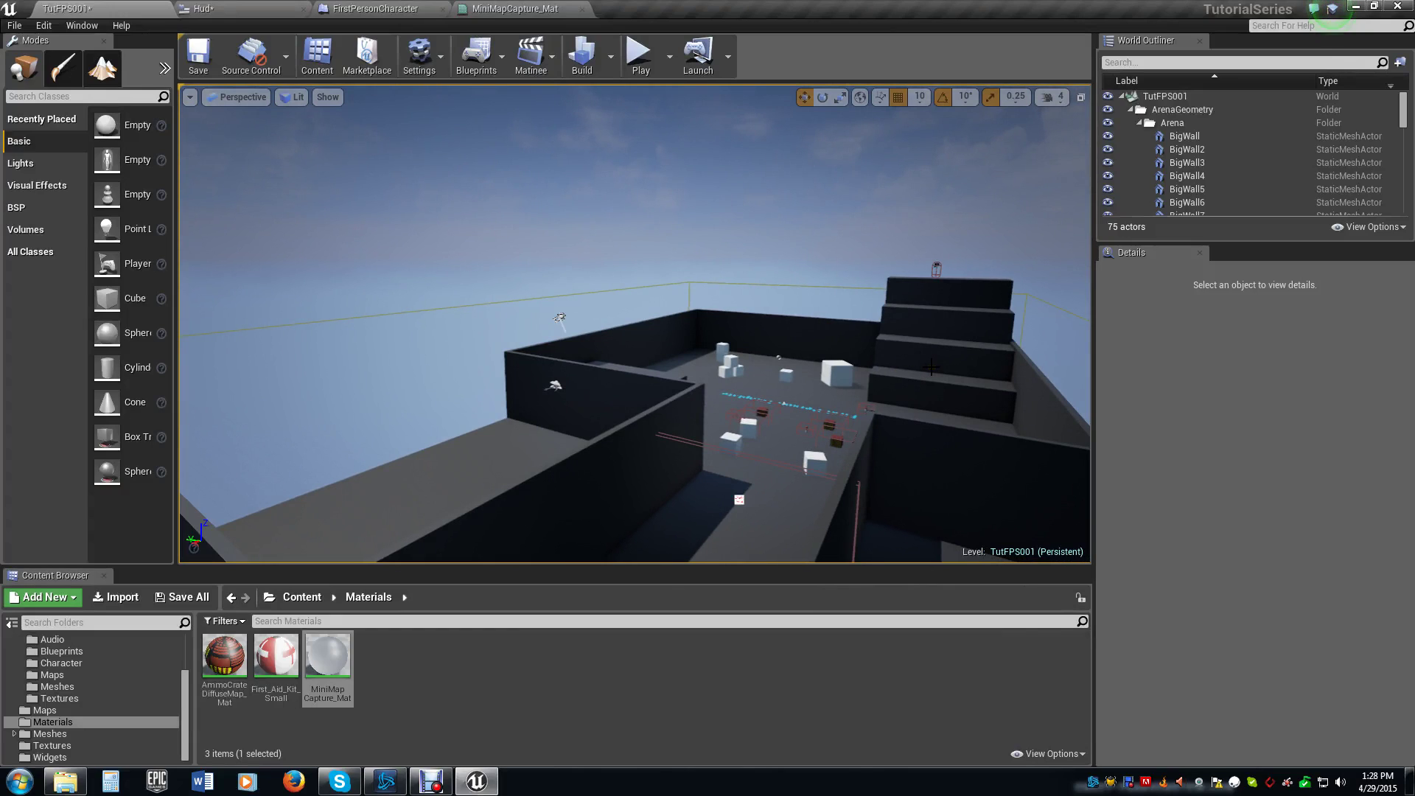
{"action": "right_click_drag", "start_coordinate": [931, 367], "coordinate": [663, 364]}
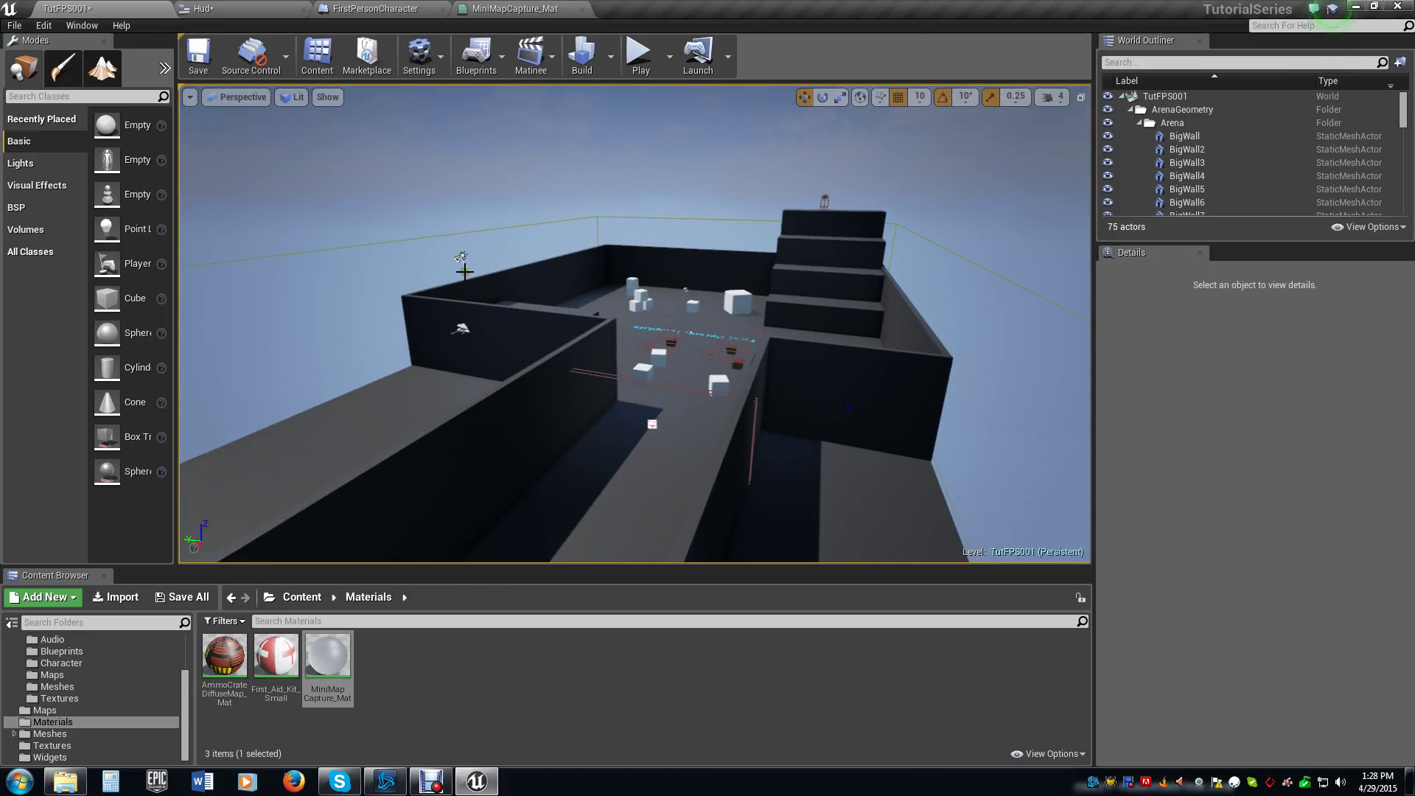
- Save the TutFPS001 map and create a new Widget Blueprint in the Widgets folder
{"action": "left_click", "coordinate": [197, 55]}
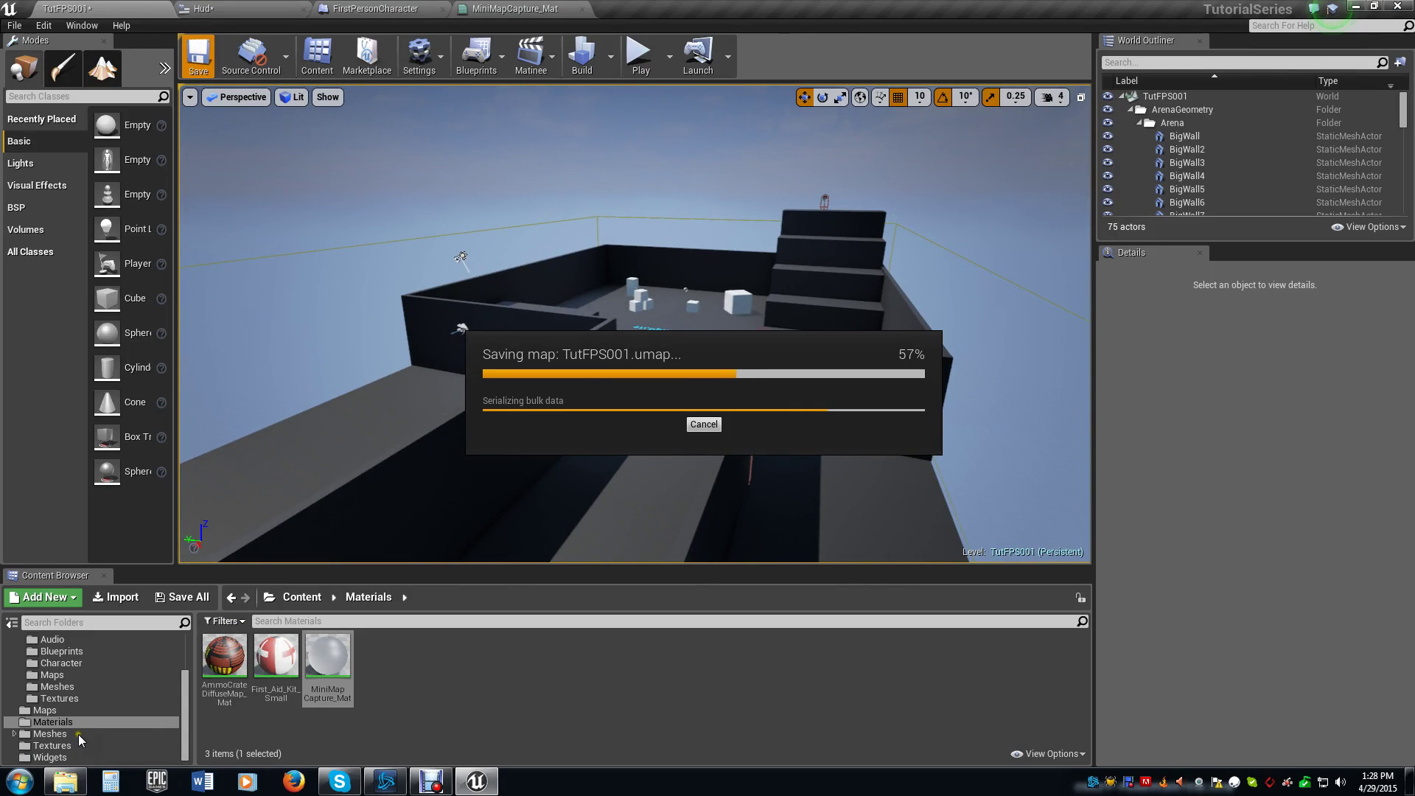
{"action": "left_click", "coordinate": [42, 758]}
{"action": "right_click", "coordinate": [389, 689]}
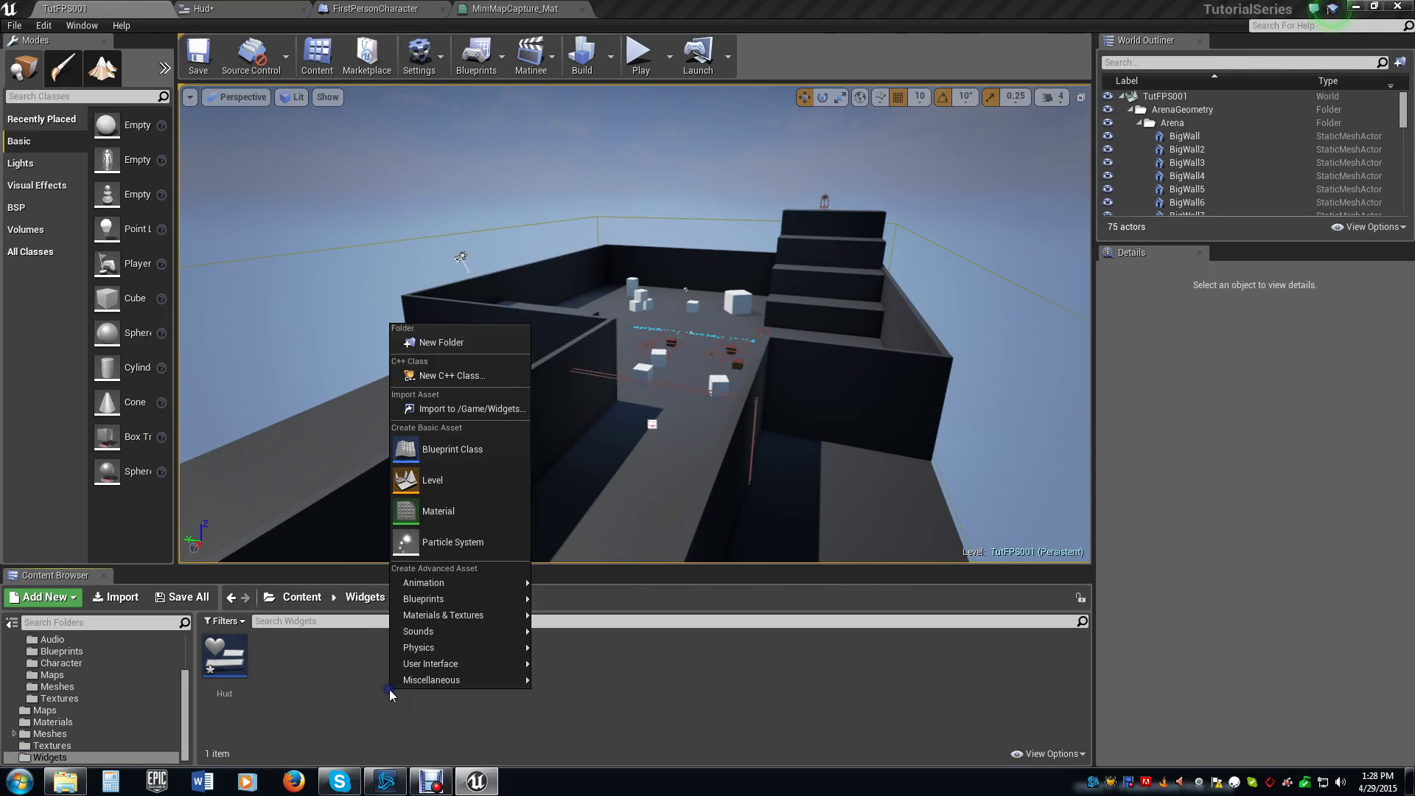
{"action": "mouse_move", "coordinate": [448, 678]}
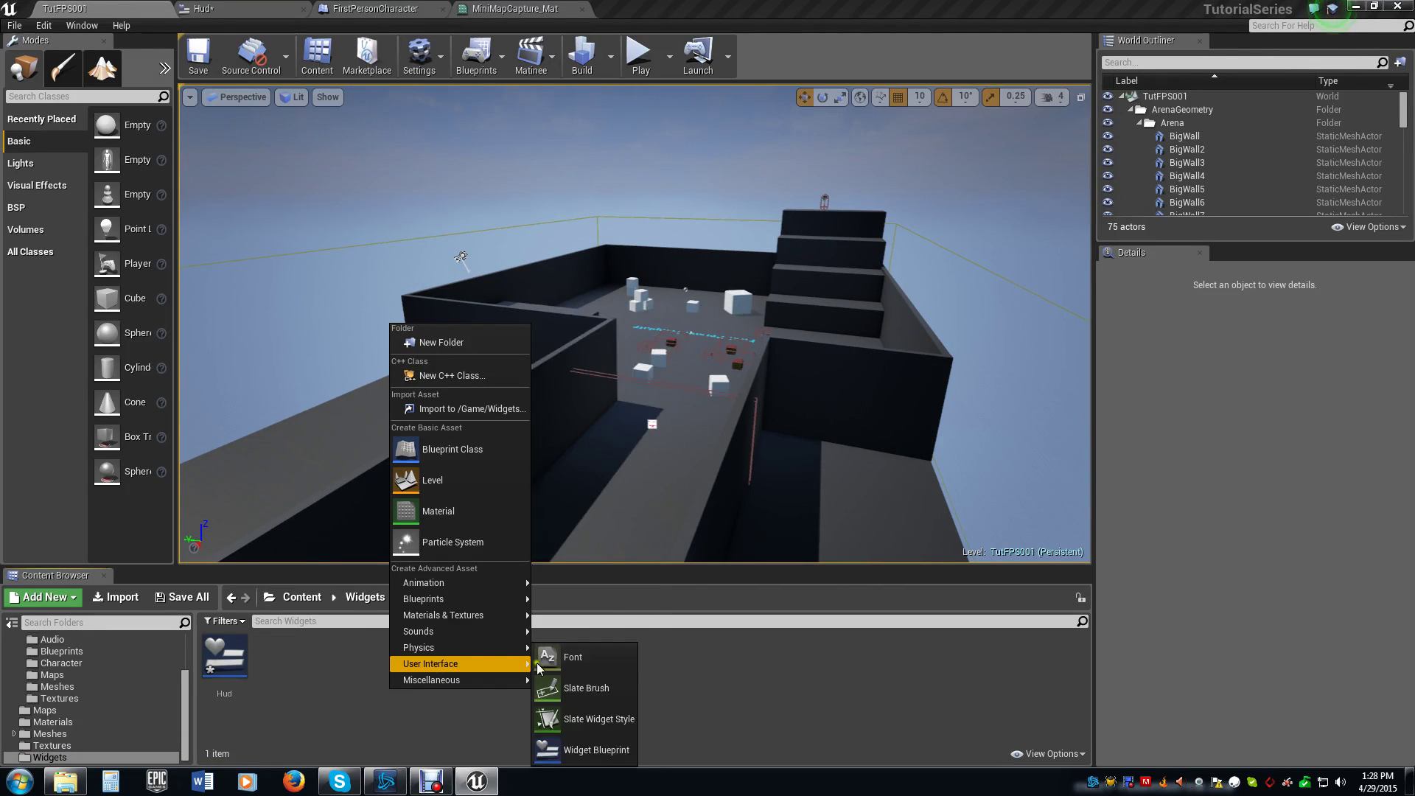
{"action": "left_click", "coordinate": [597, 750]}
- Name the widget blueprint PauseMenu and open it for editing
{"action": "type", "text": "Pa"}
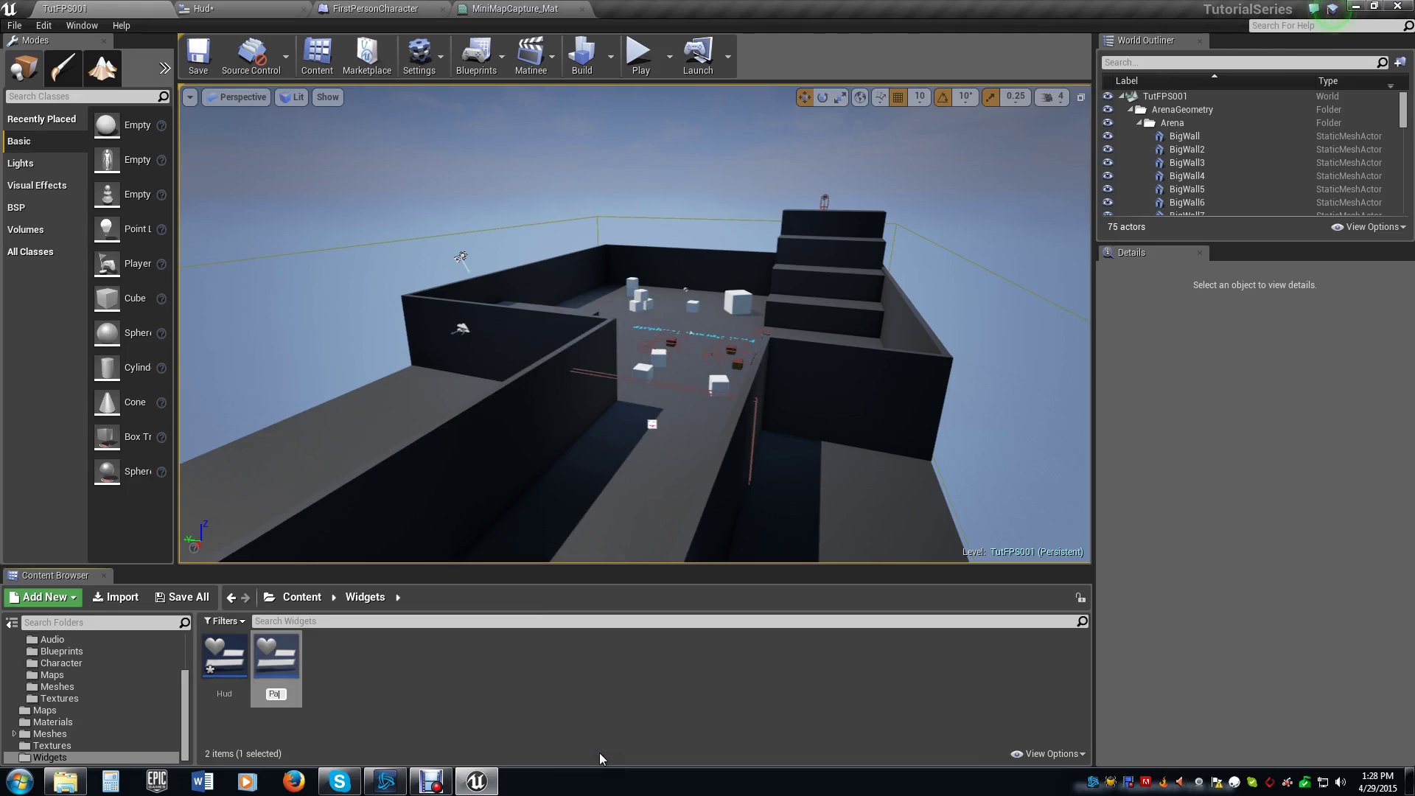
{"action": "type", "text": "use M"}
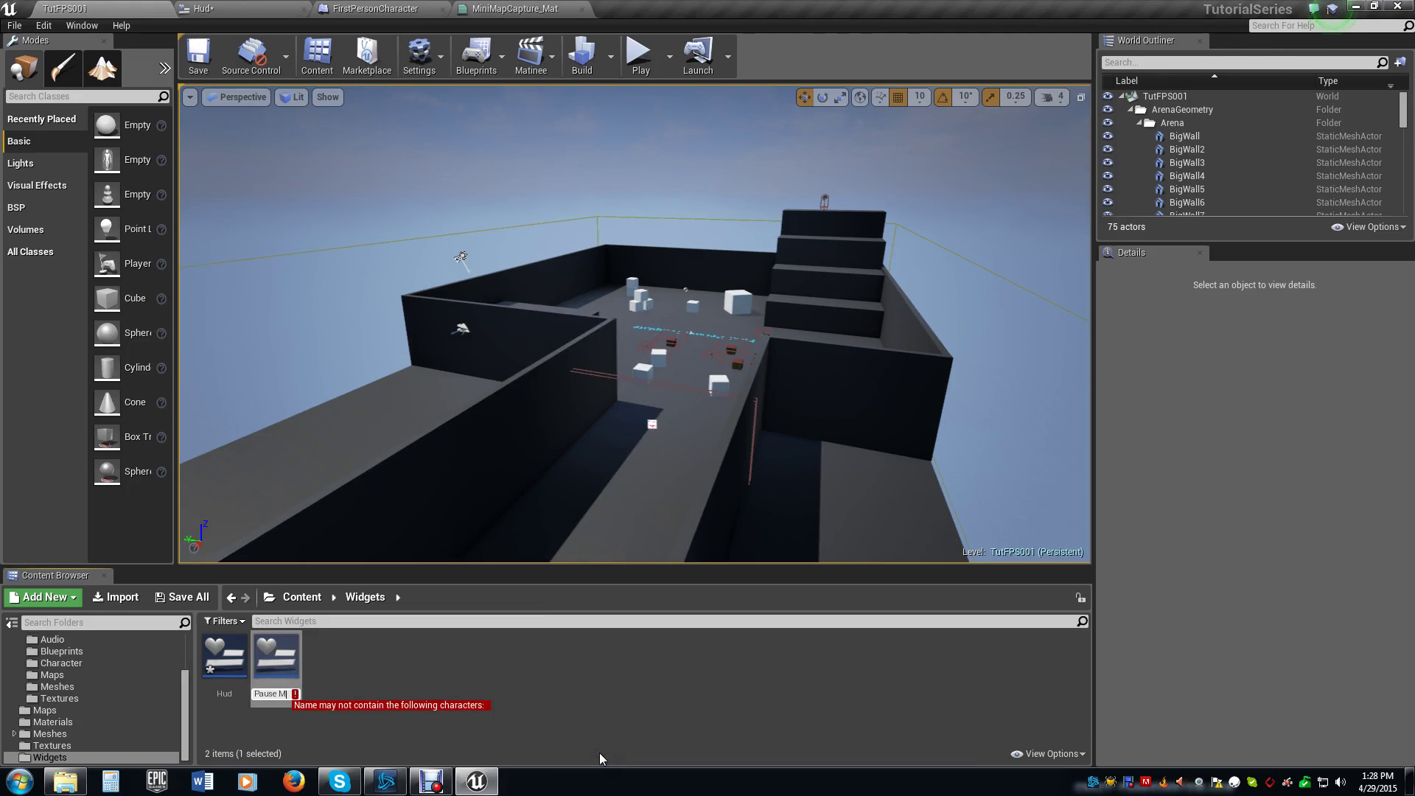
{"action": "key", "text": "BackSpace"}
{"action": "key", "text": "BackSpace"}
{"action": "type", "text": "Menu"}
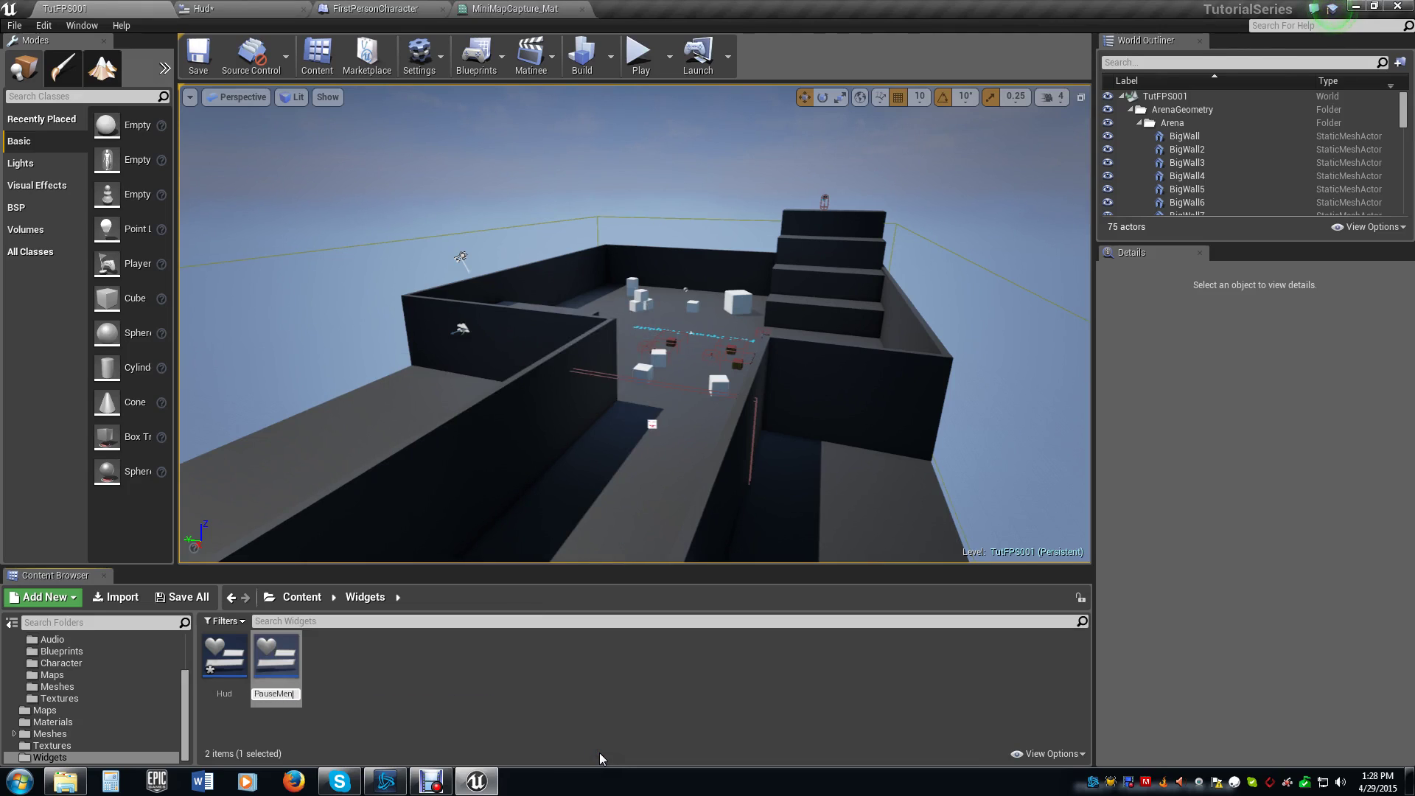
{"action": "key", "text": "Return"}
{"action": "double_click", "coordinate": [297, 677]}
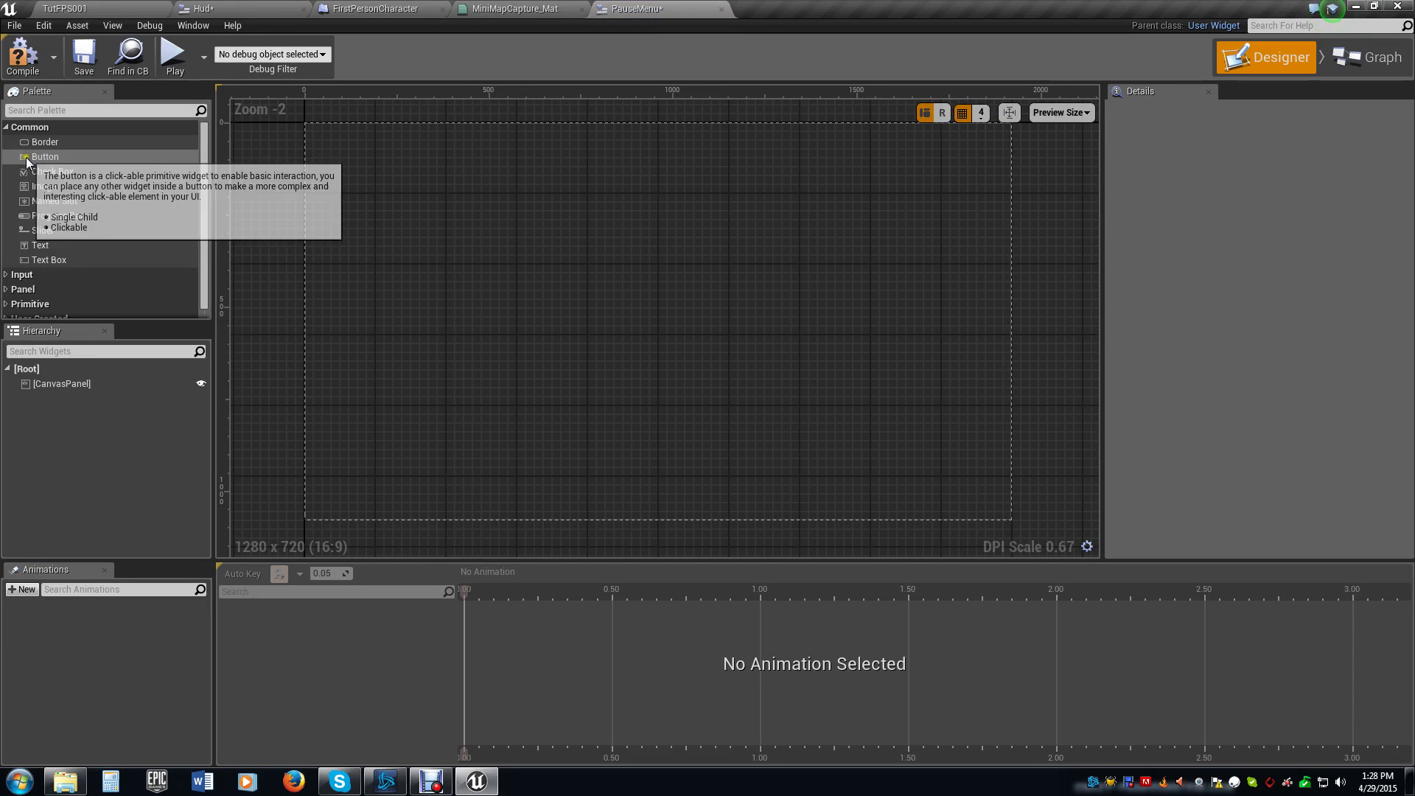
- Add two Buttons to the PauseMenu canvas, stacked one above the other
{"action": "left_click_drag", "start_coordinate": [45, 156], "coordinate": [821, 226]}
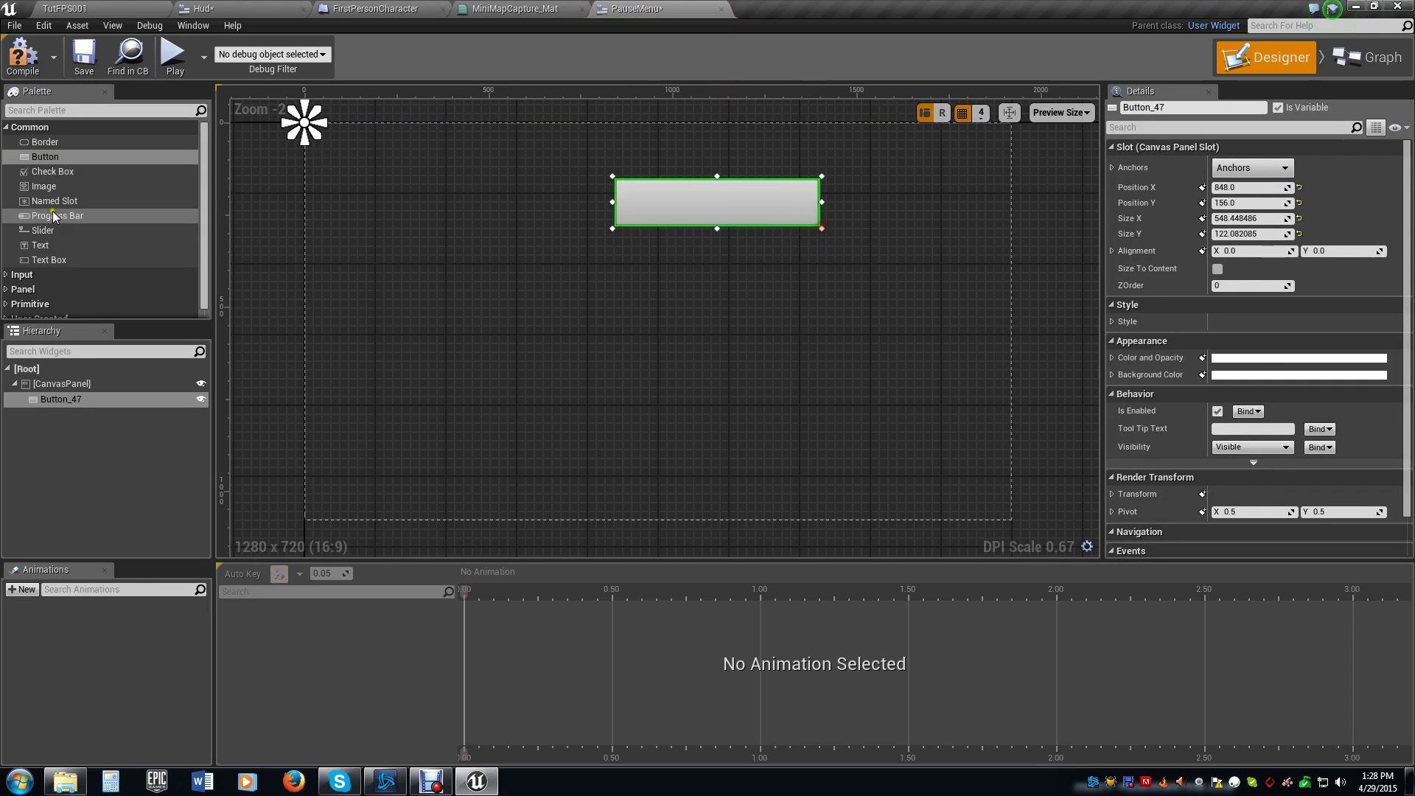
{"action": "left_click_drag", "start_coordinate": [44, 156], "coordinate": [695, 344]}
{"action": "left_click_drag", "start_coordinate": [719, 204], "coordinate": [664, 247]}
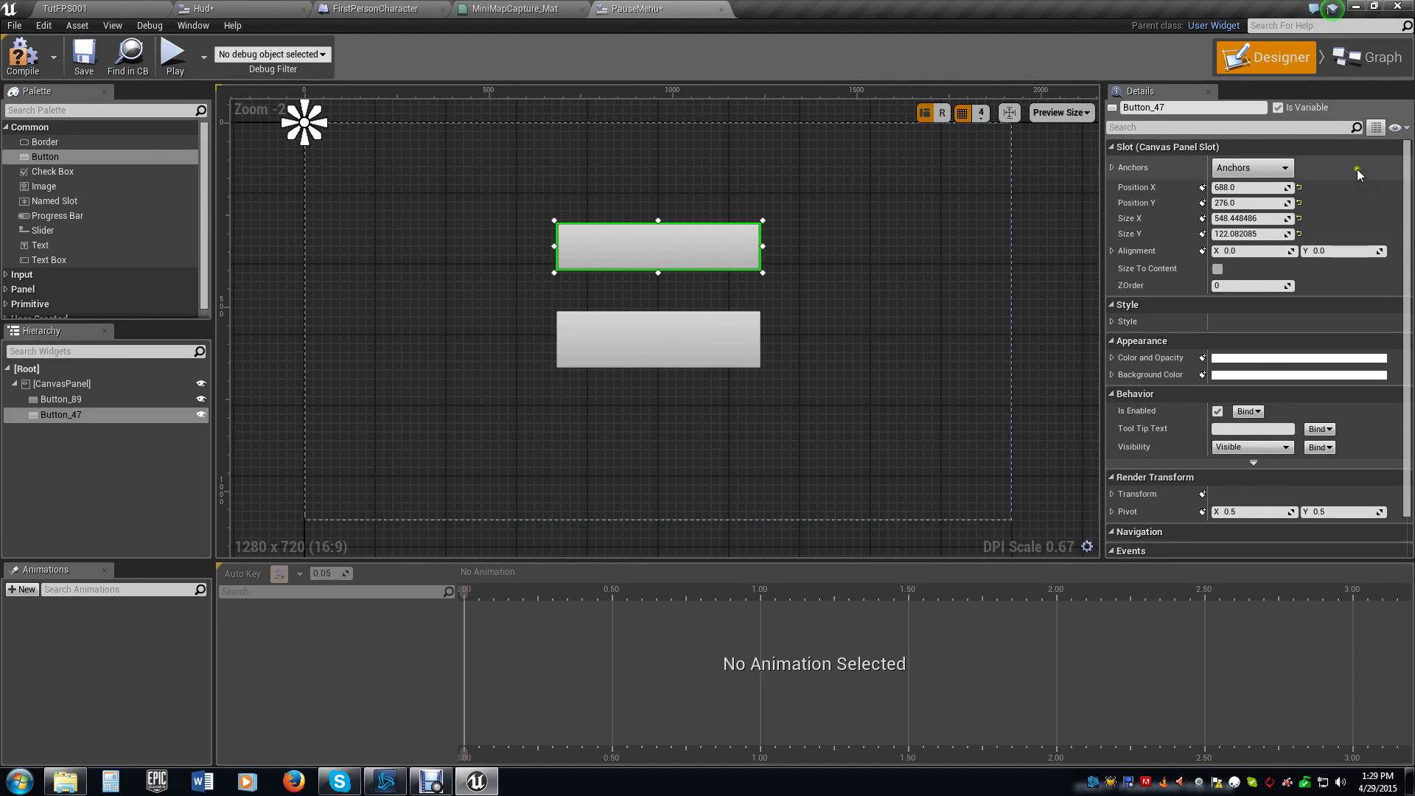
- Anchor both buttons to the centre preset
{"action": "left_click", "coordinate": [1253, 167]}
{"action": "left_click", "coordinate": [1286, 259]}
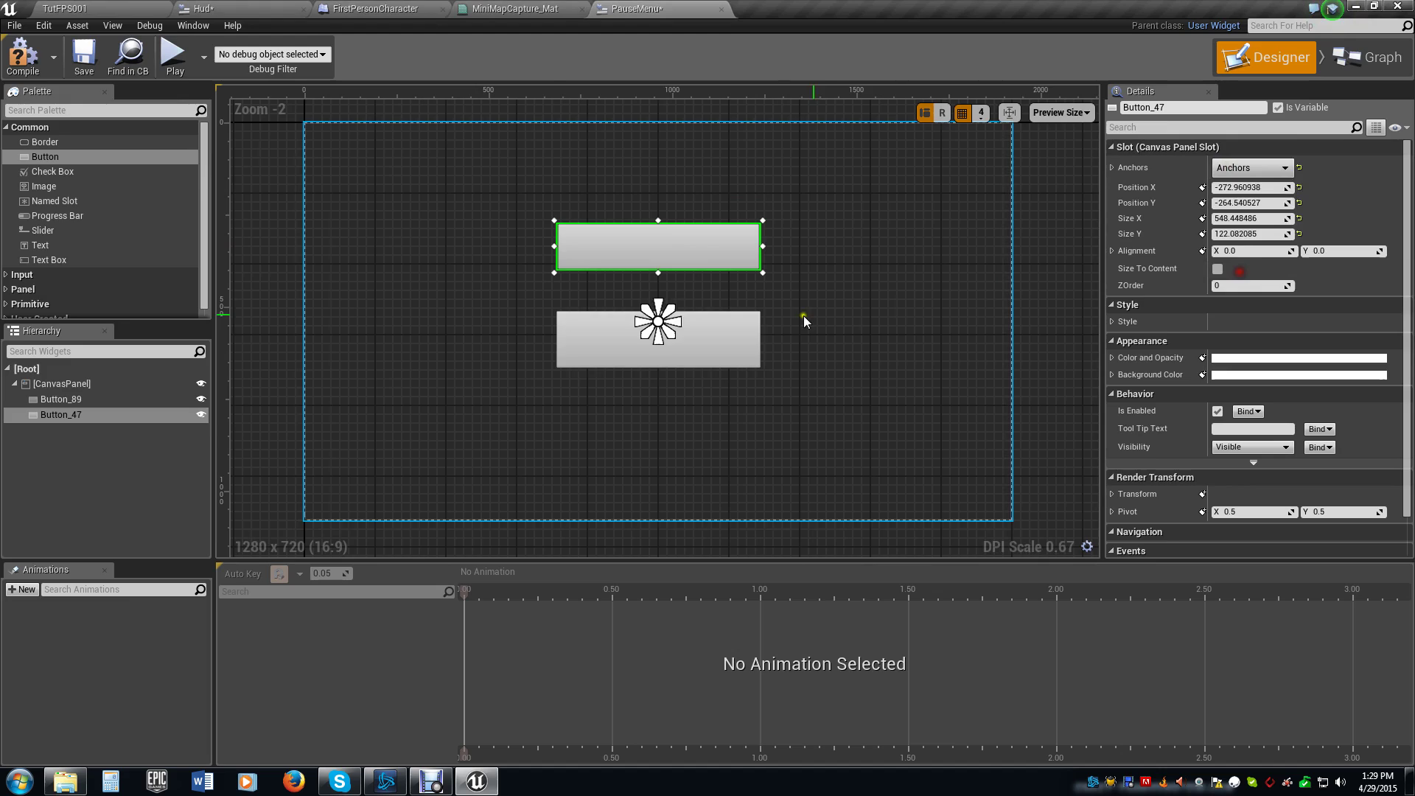
{"action": "left_click", "coordinate": [750, 348]}
{"action": "left_click", "coordinate": [1242, 167]}
{"action": "left_click", "coordinate": [1286, 258]}
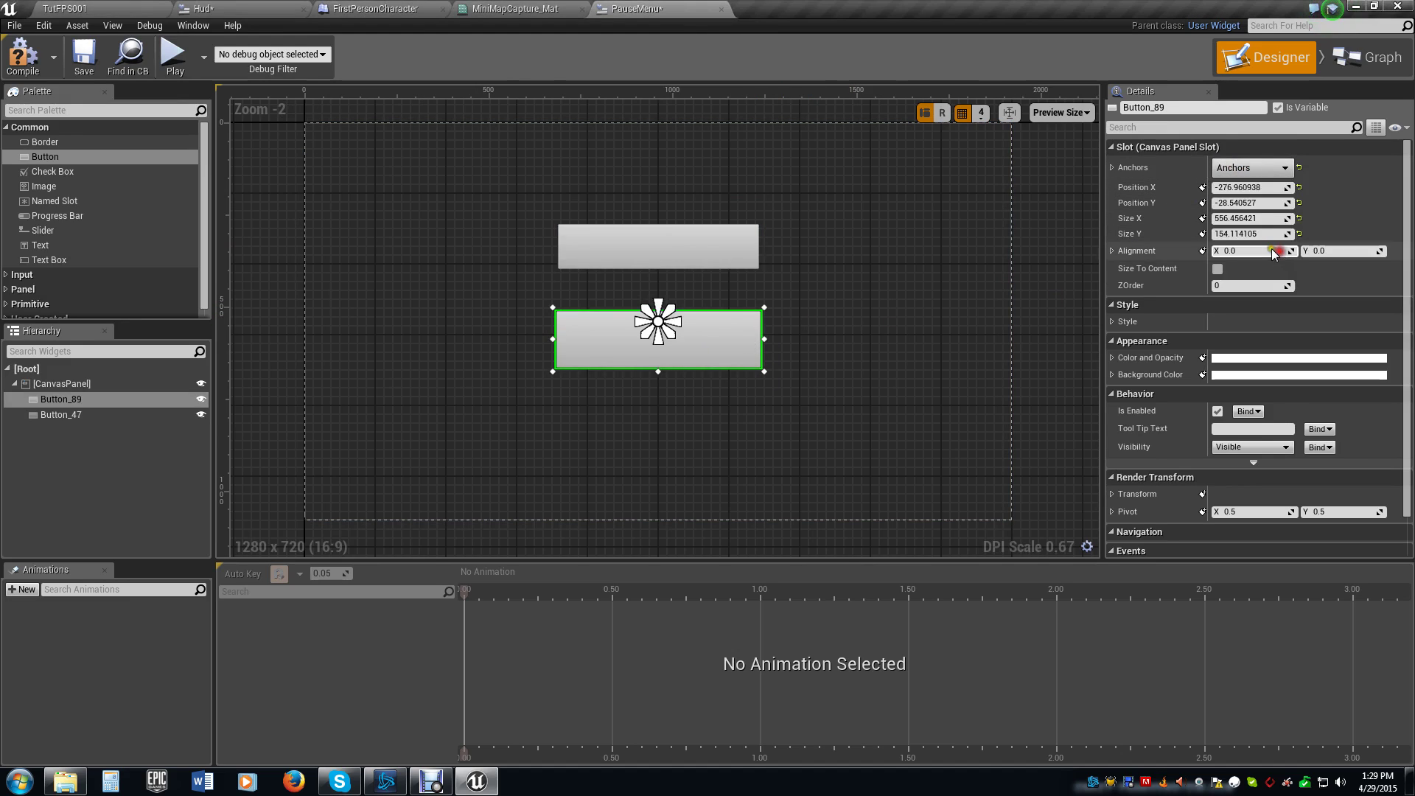
- Add a Text Block above the buttons with font size 72 and make it taller
{"action": "left_click_drag", "start_coordinate": [24, 253], "coordinate": [627, 143]}
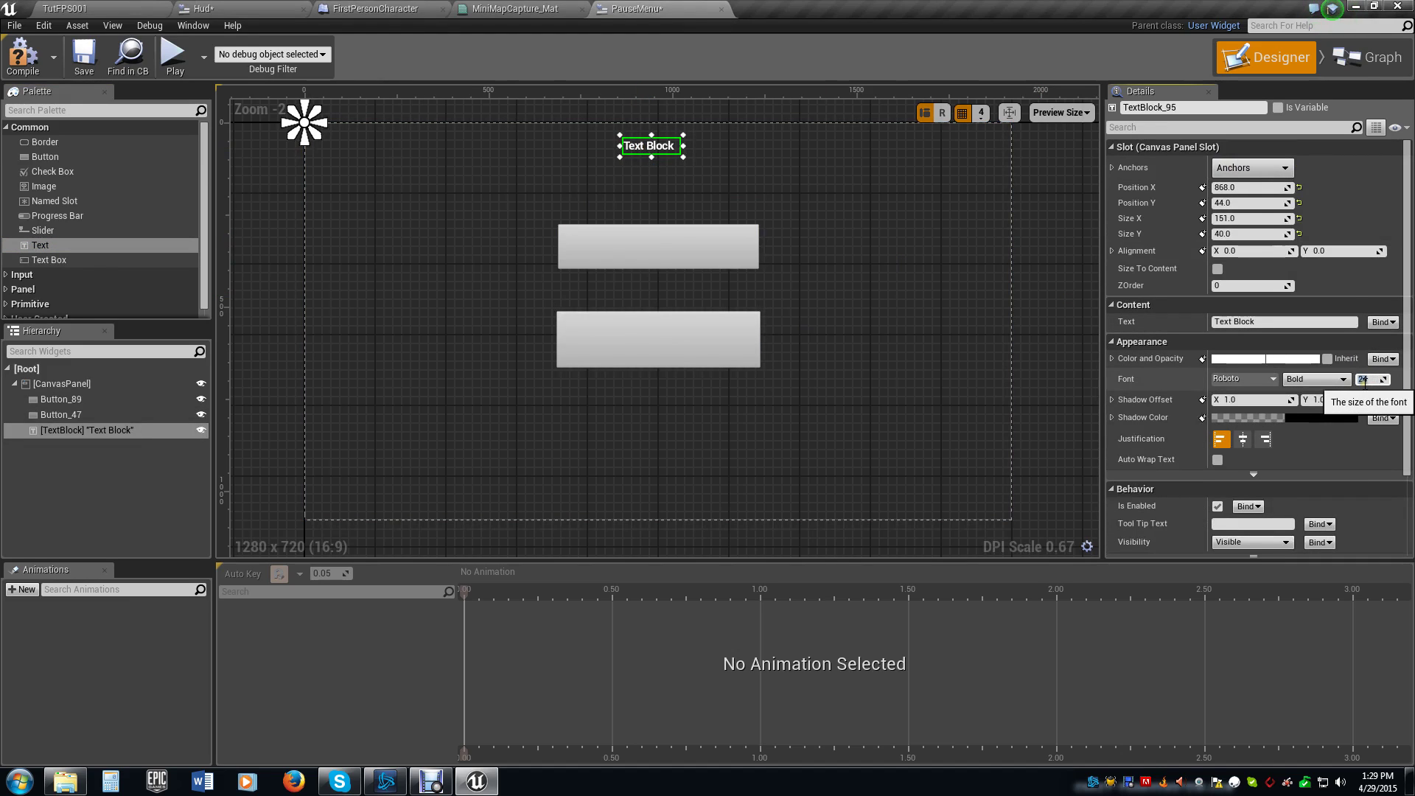
{"action": "key", "text": "Return"}
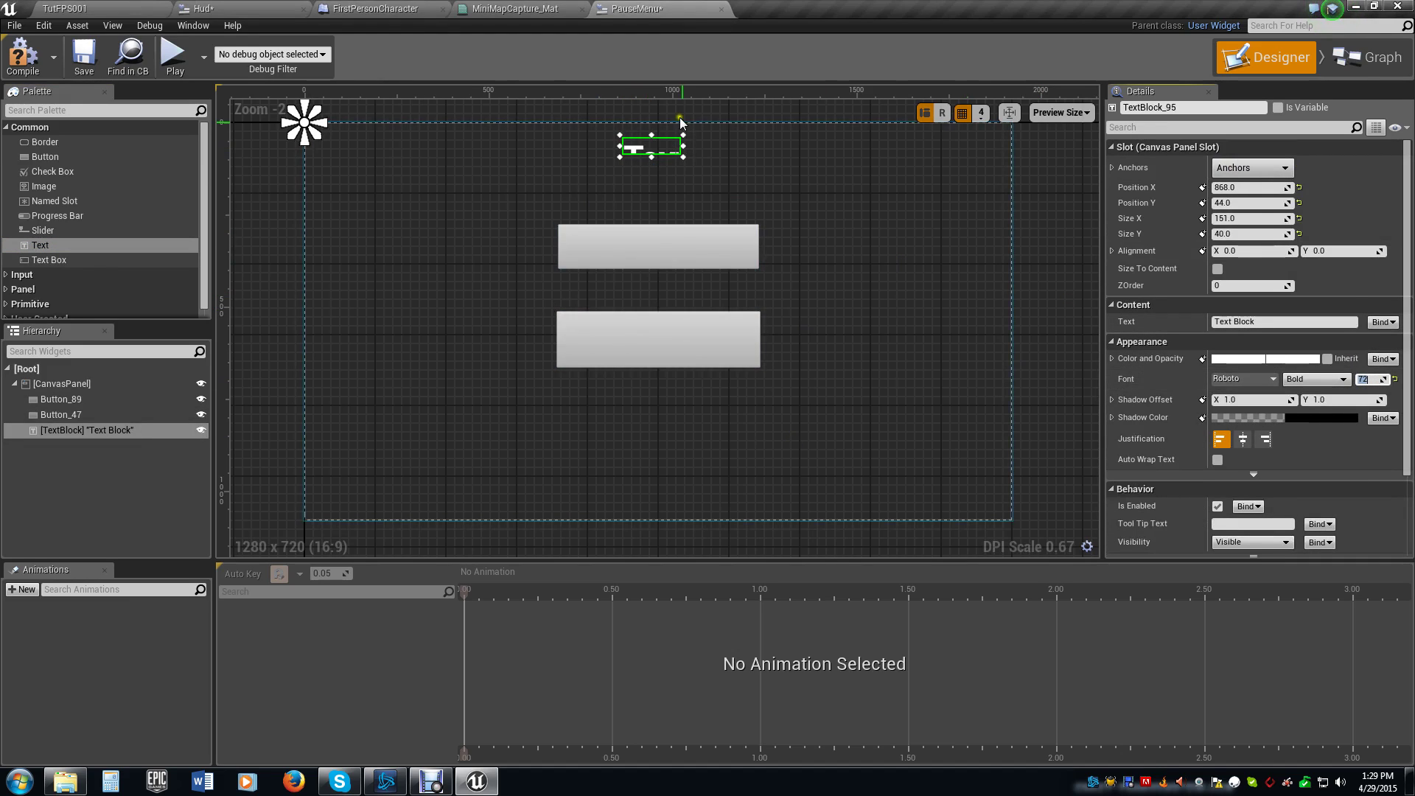
{"action": "left_click_drag", "start_coordinate": [651, 156], "coordinate": [654, 218]}
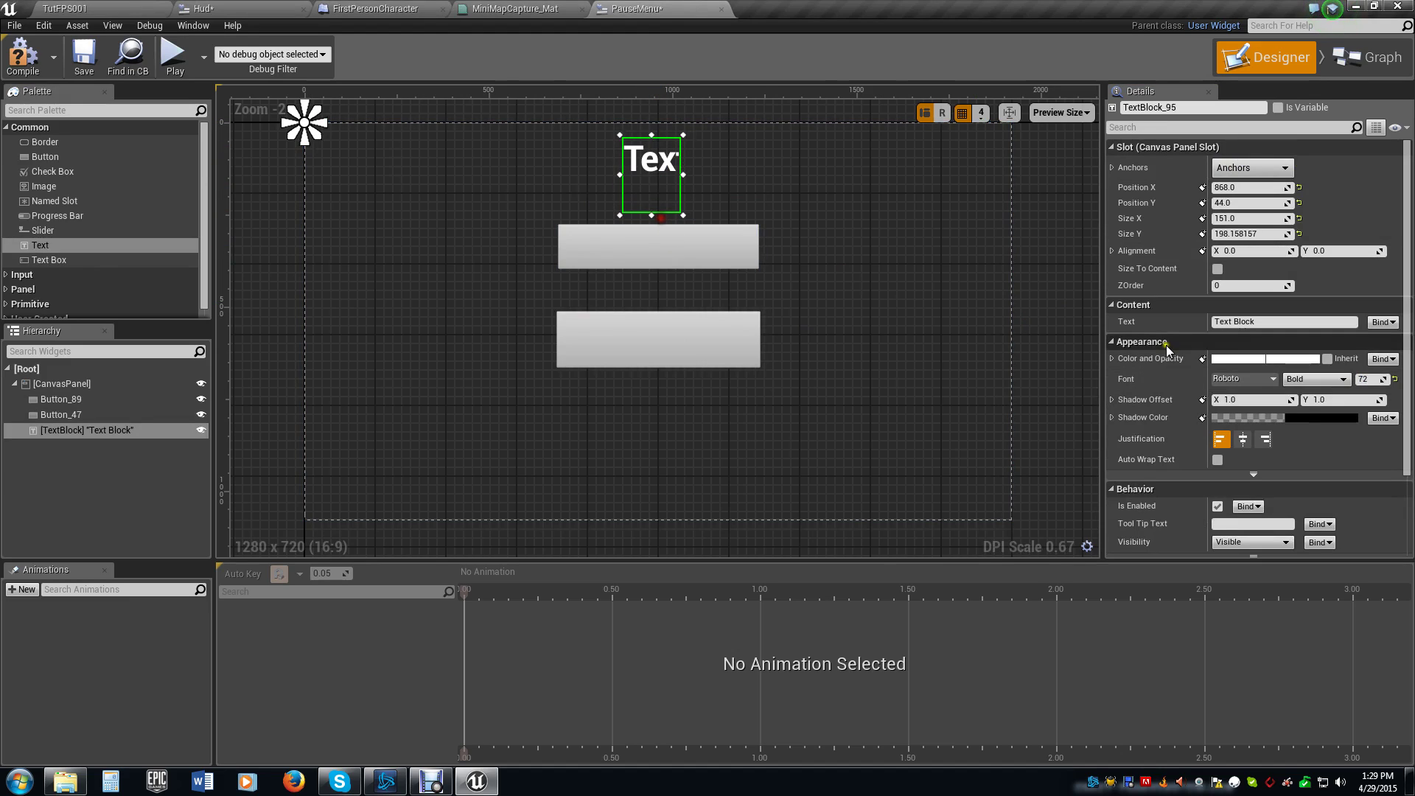
- Set the heading text to 'Game Paused', centre-justified with Auto Wrap, and widen its box
{"action": "left_click", "coordinate": [1290, 321]}
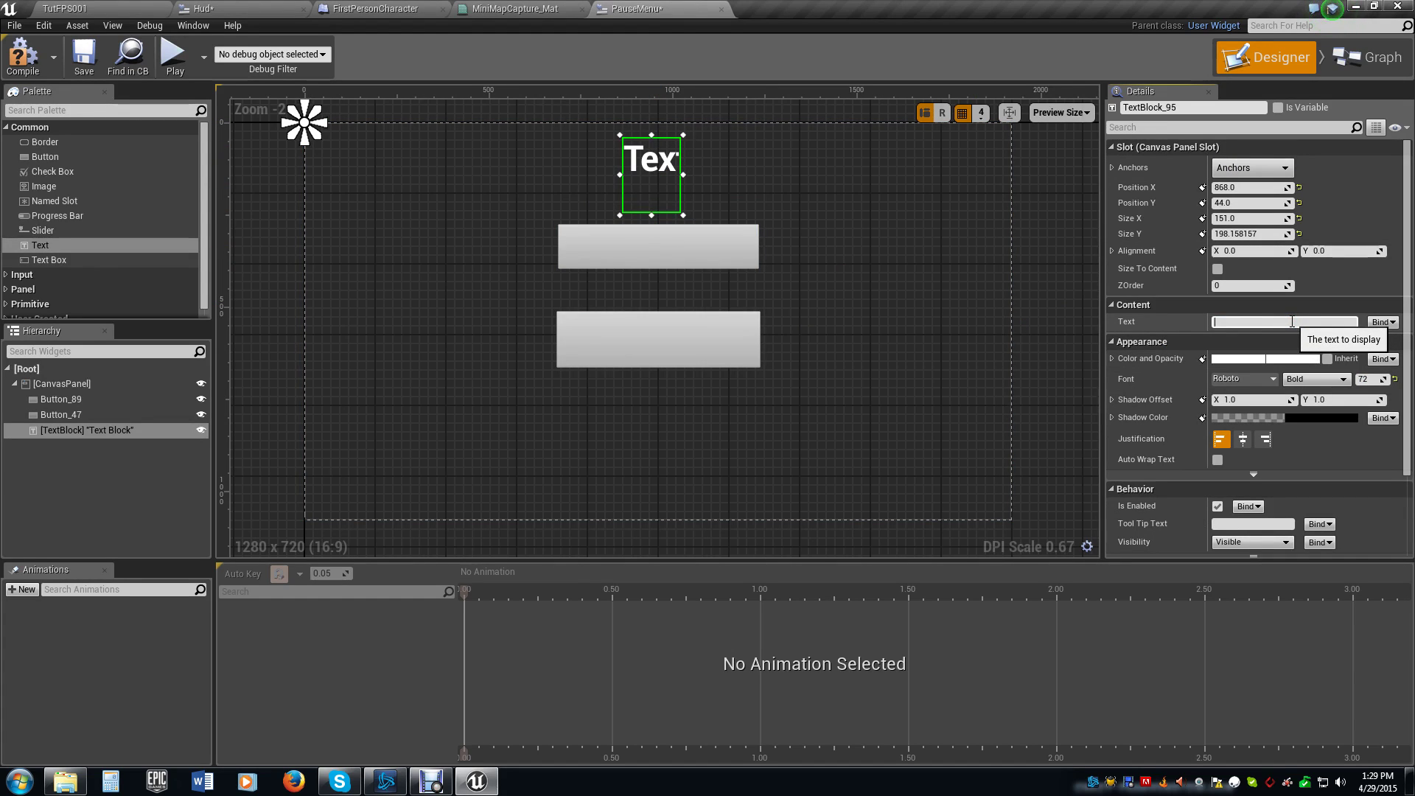
{"action": "type", "text": "Game Paused"}
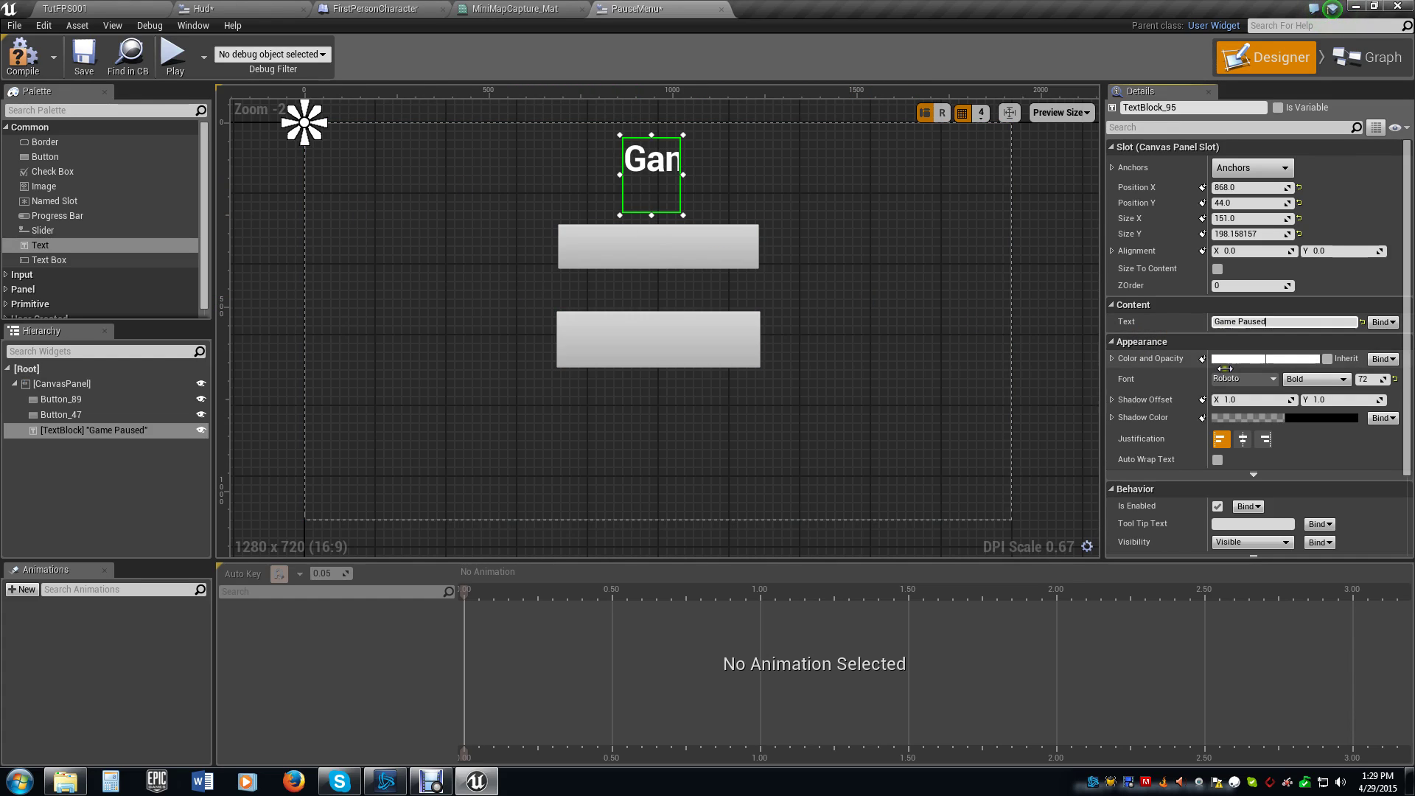
{"action": "left_click", "coordinate": [1243, 440]}
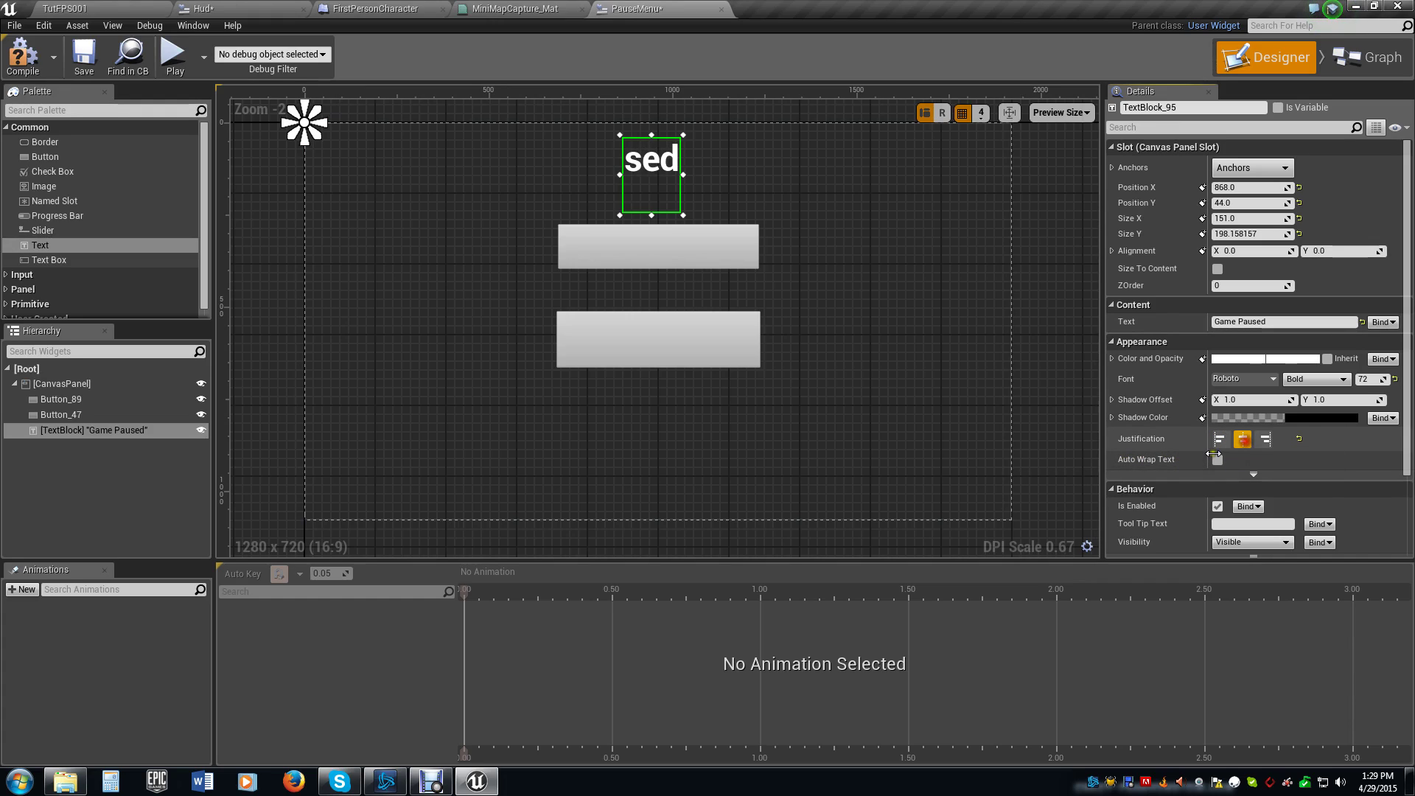
{"action": "left_click", "coordinate": [1217, 460]}
{"action": "mouse_move", "coordinate": [683, 175]}
{"action": "left_mouse_down"}
{"action": "mouse_move", "coordinate": [770, 177]}
{"action": "mouse_move", "coordinate": [659, 184]}
{"action": "left_mouse_up"}
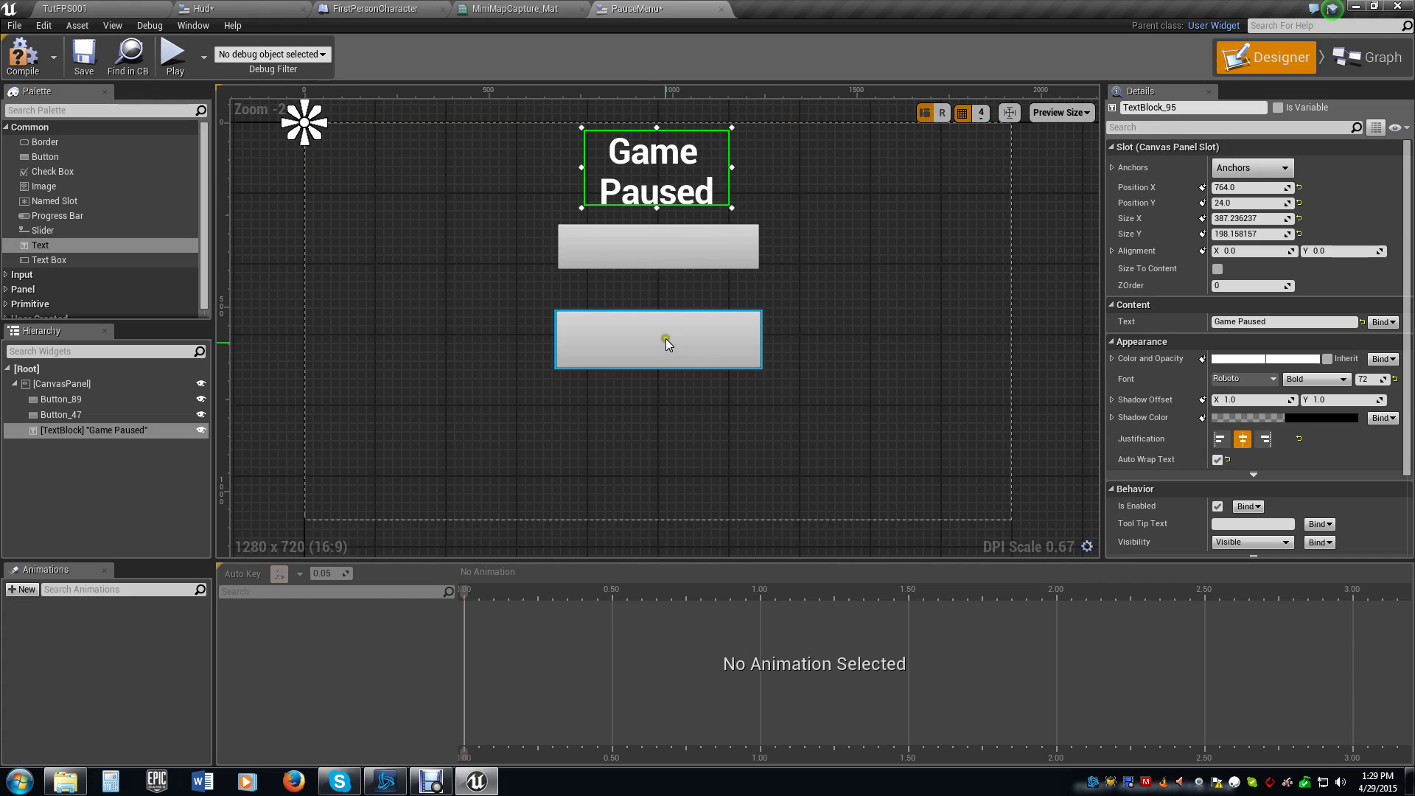
- Put a 48-pt 'Resume' text label inside the top button
{"action": "left_click", "coordinate": [664, 252]}
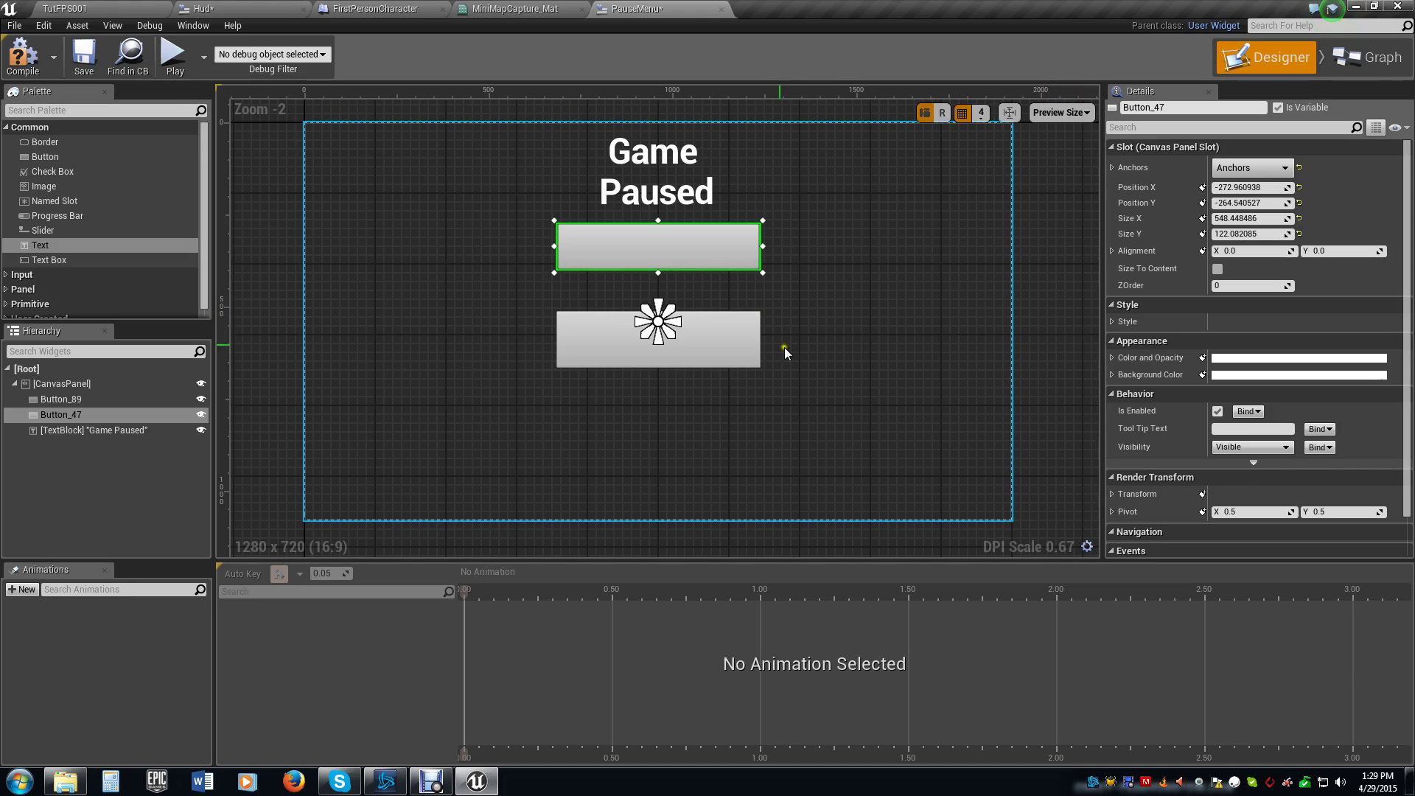
{"action": "left_click", "coordinate": [1112, 321]}
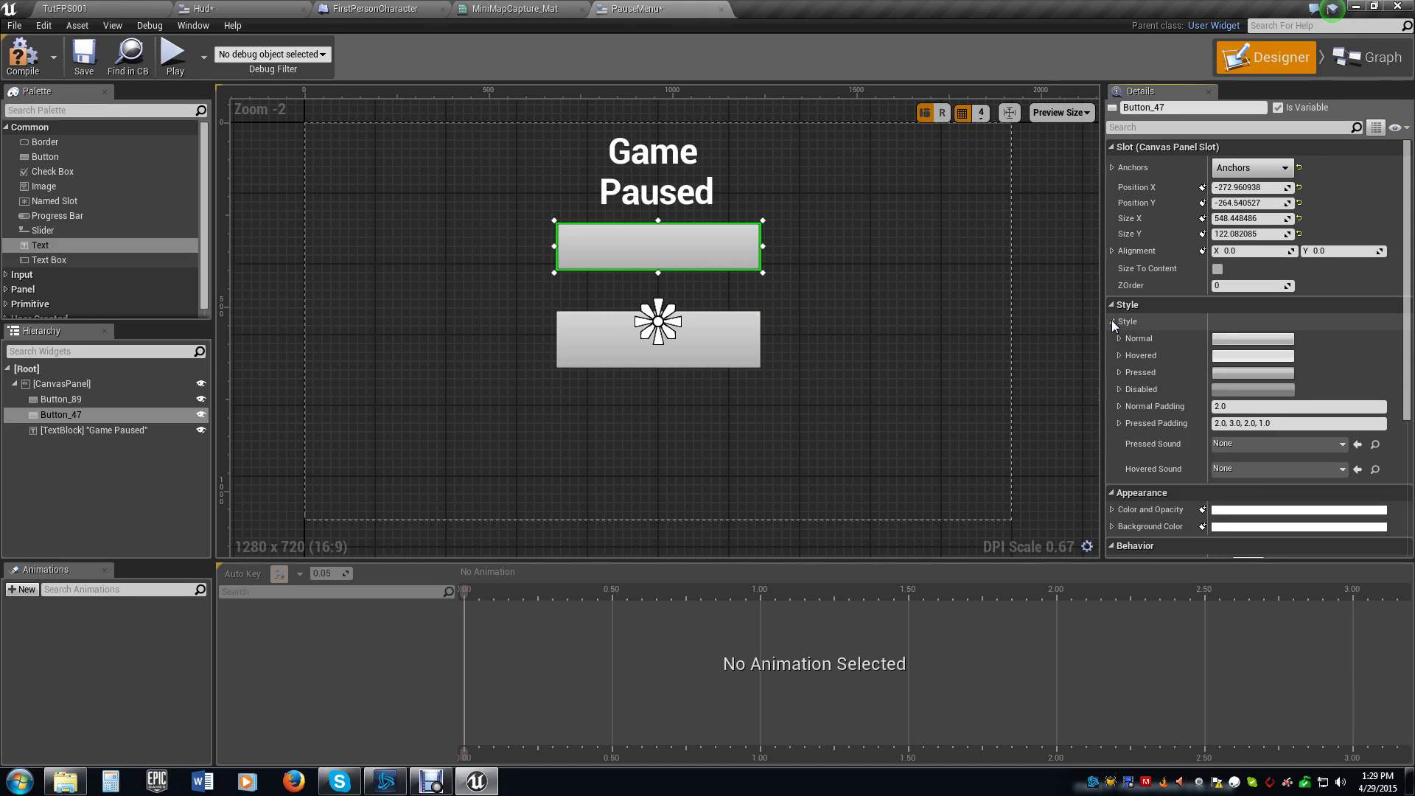
{"action": "left_click", "coordinate": [1113, 321]}
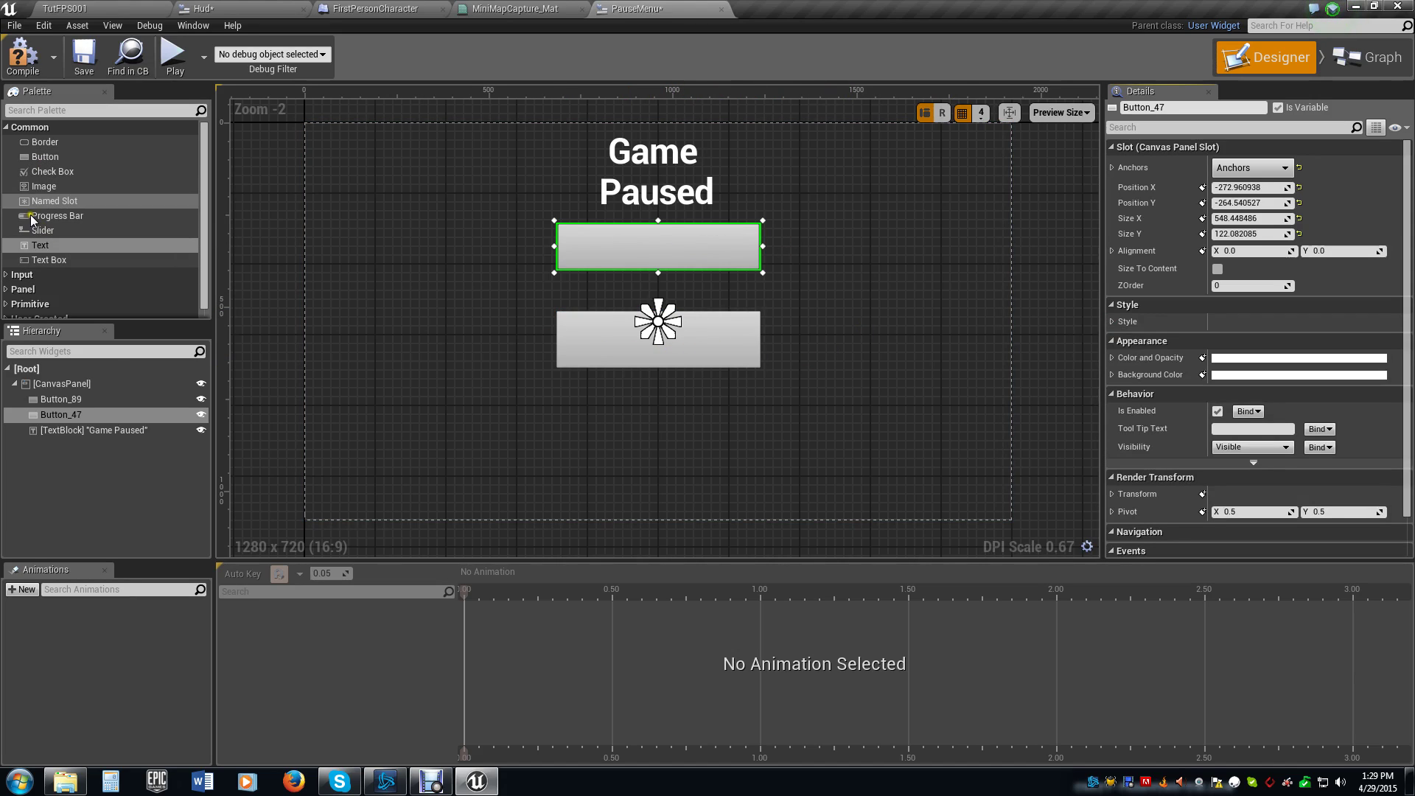
{"action": "left_click_drag", "start_coordinate": [40, 245], "coordinate": [640, 248]}
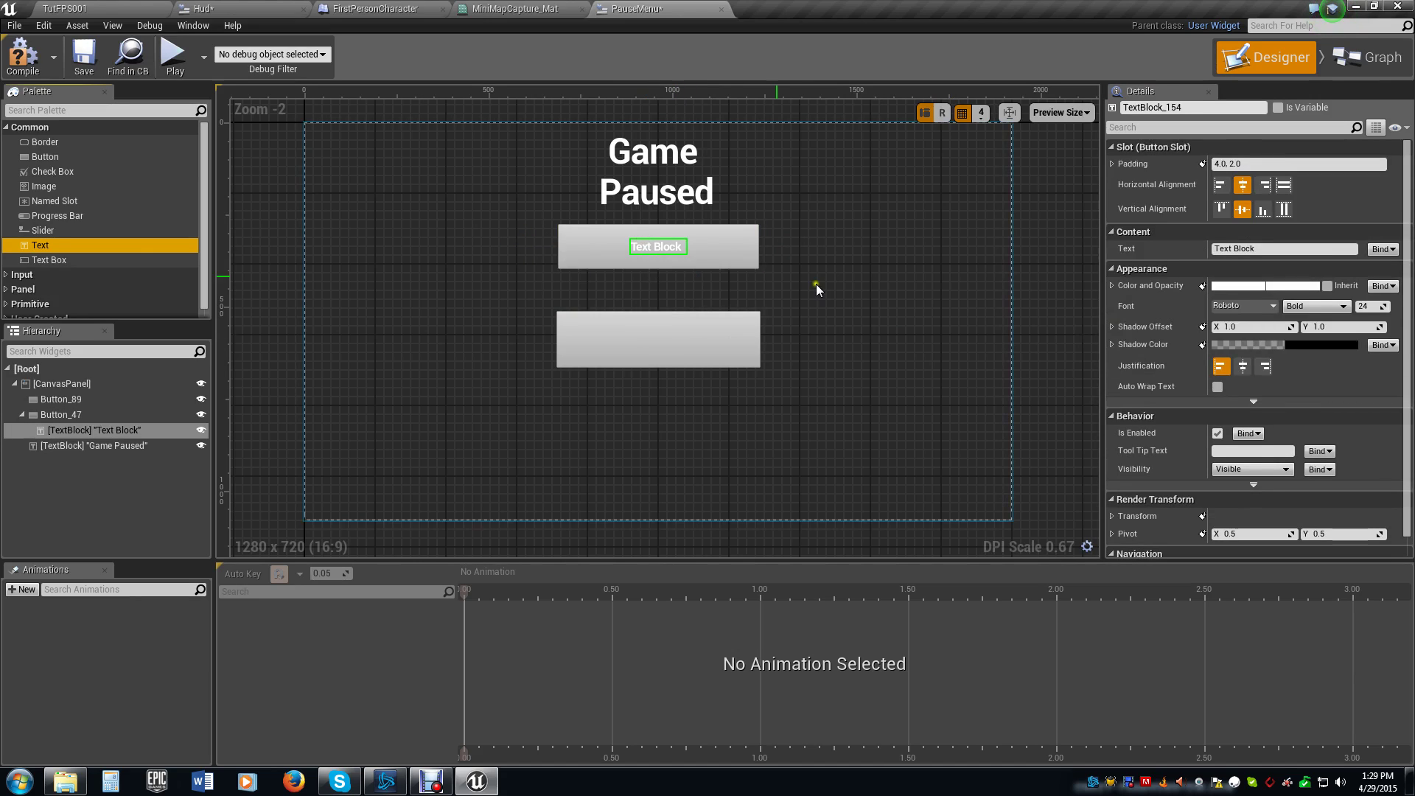
{"action": "left_click", "coordinate": [1373, 304]}
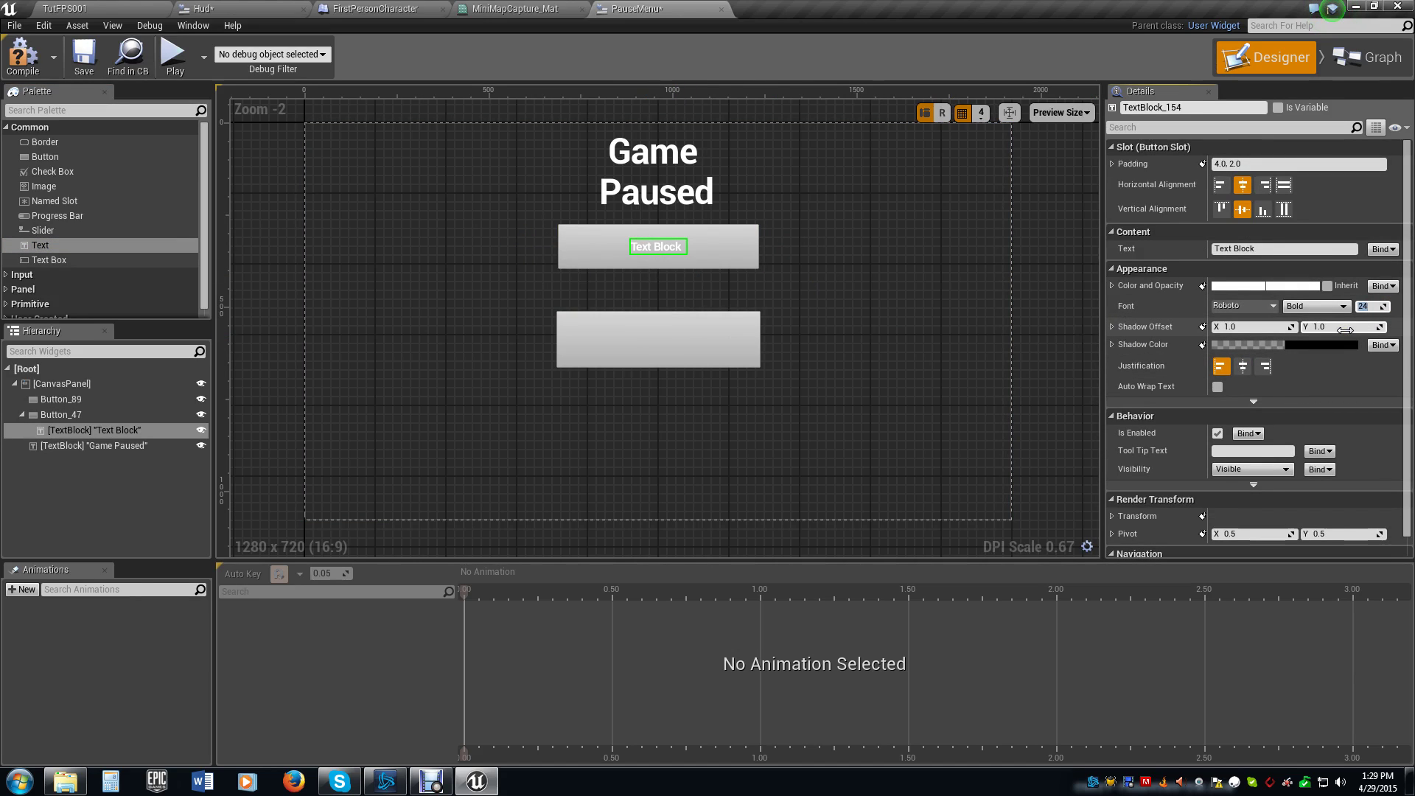
{"action": "key", "text": "Return"}
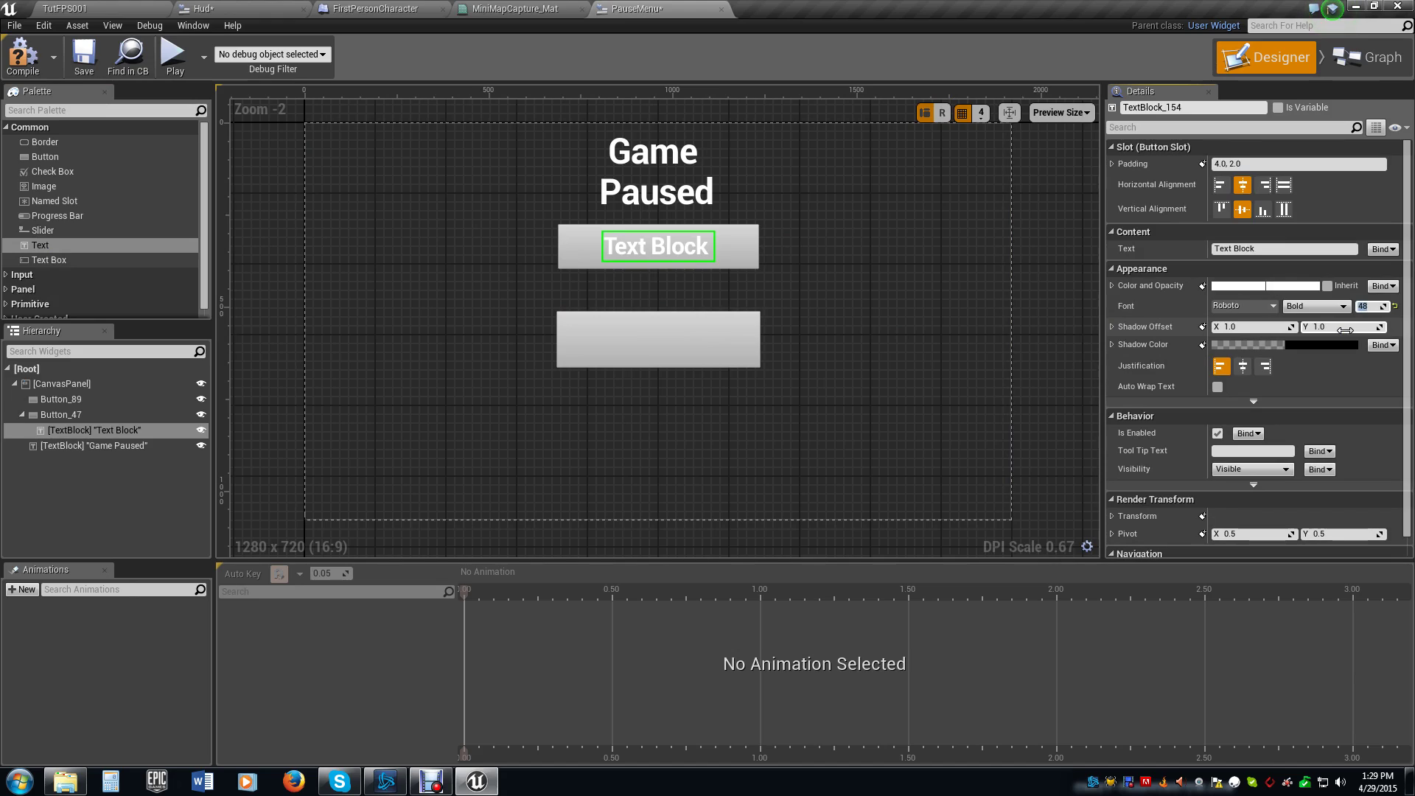
{"action": "left_click", "coordinate": [1260, 250]}
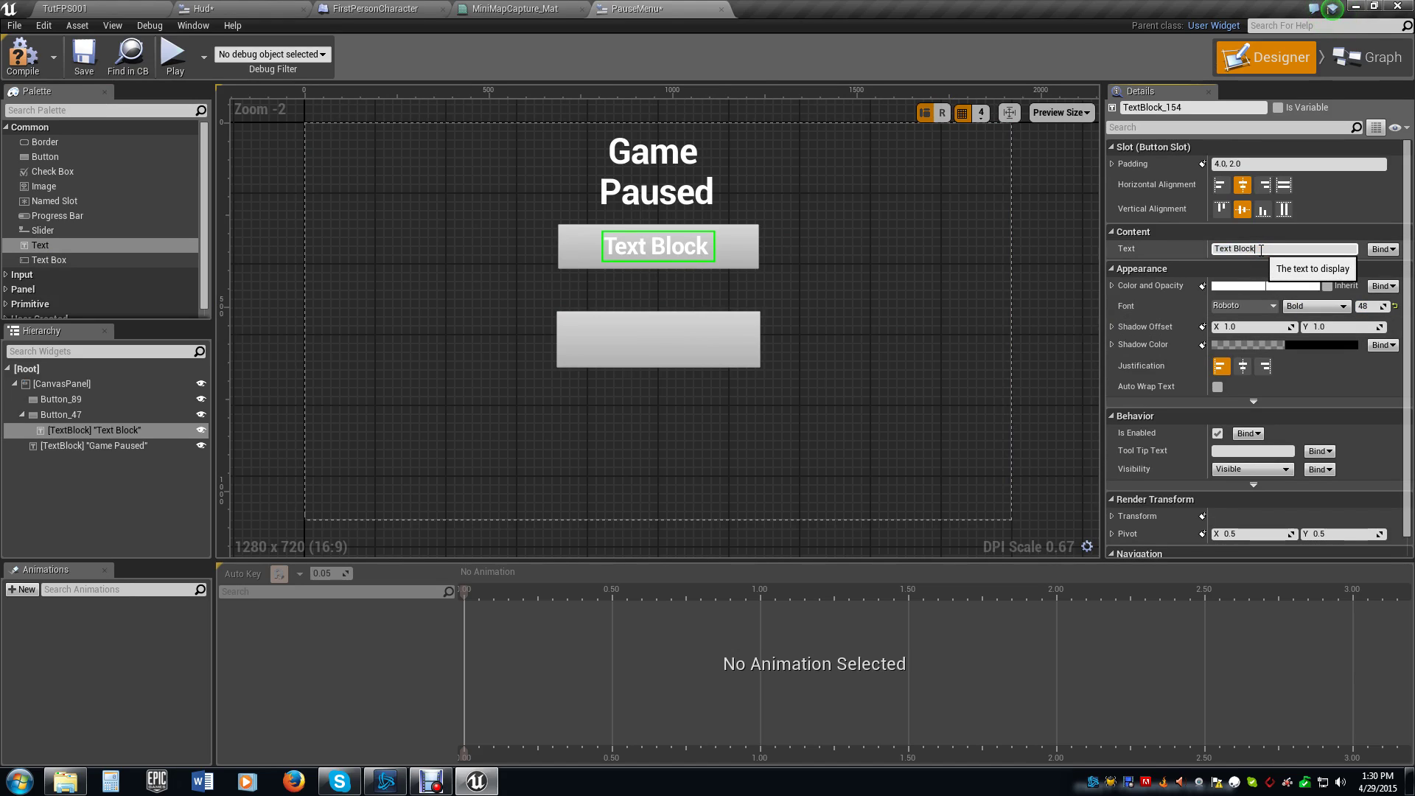
{"action": "type", "text": "Resume"}
{"action": "key", "text": "Return"}
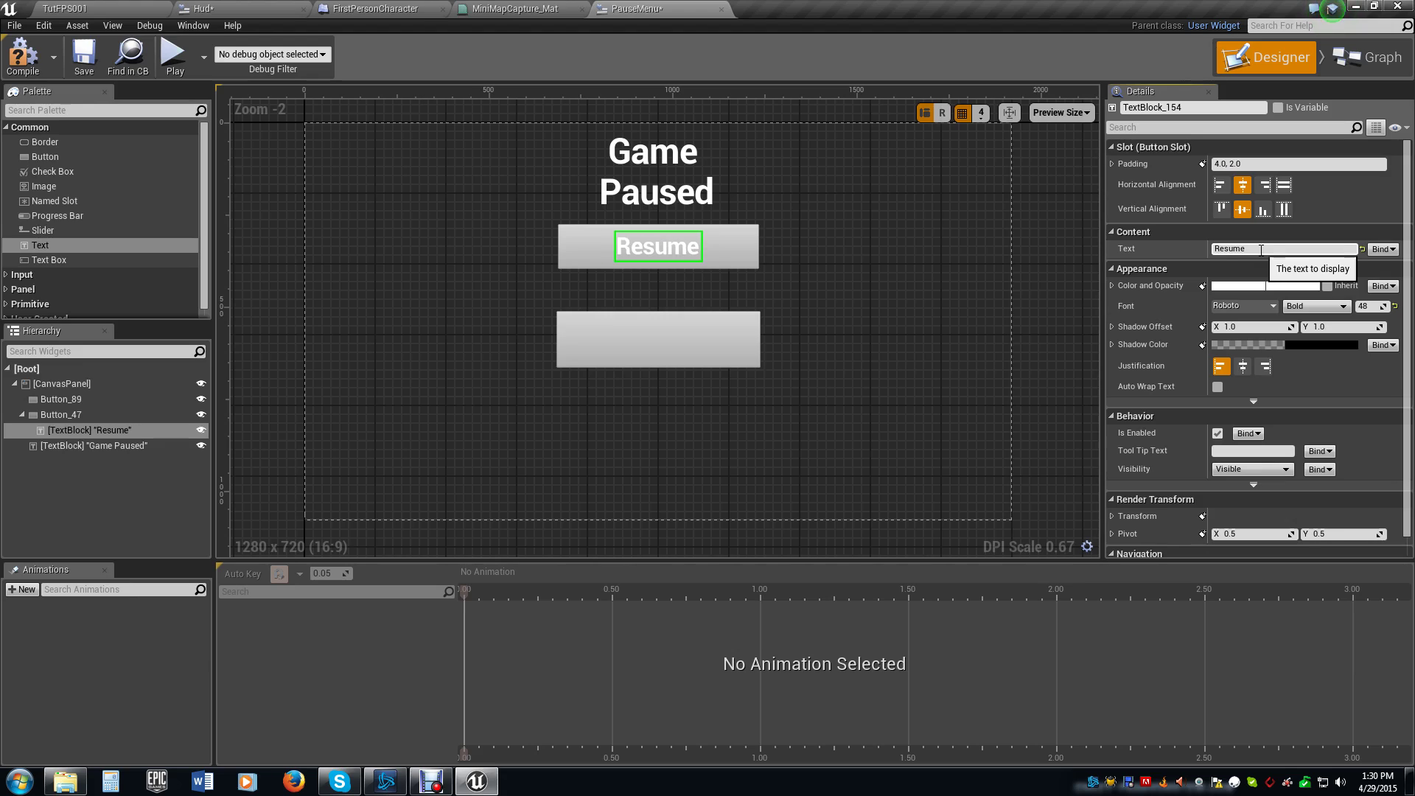
- Put a 48-pt 'Exit Game' text label inside the lower button
{"action": "left_click_drag", "start_coordinate": [40, 244], "coordinate": [656, 339]}
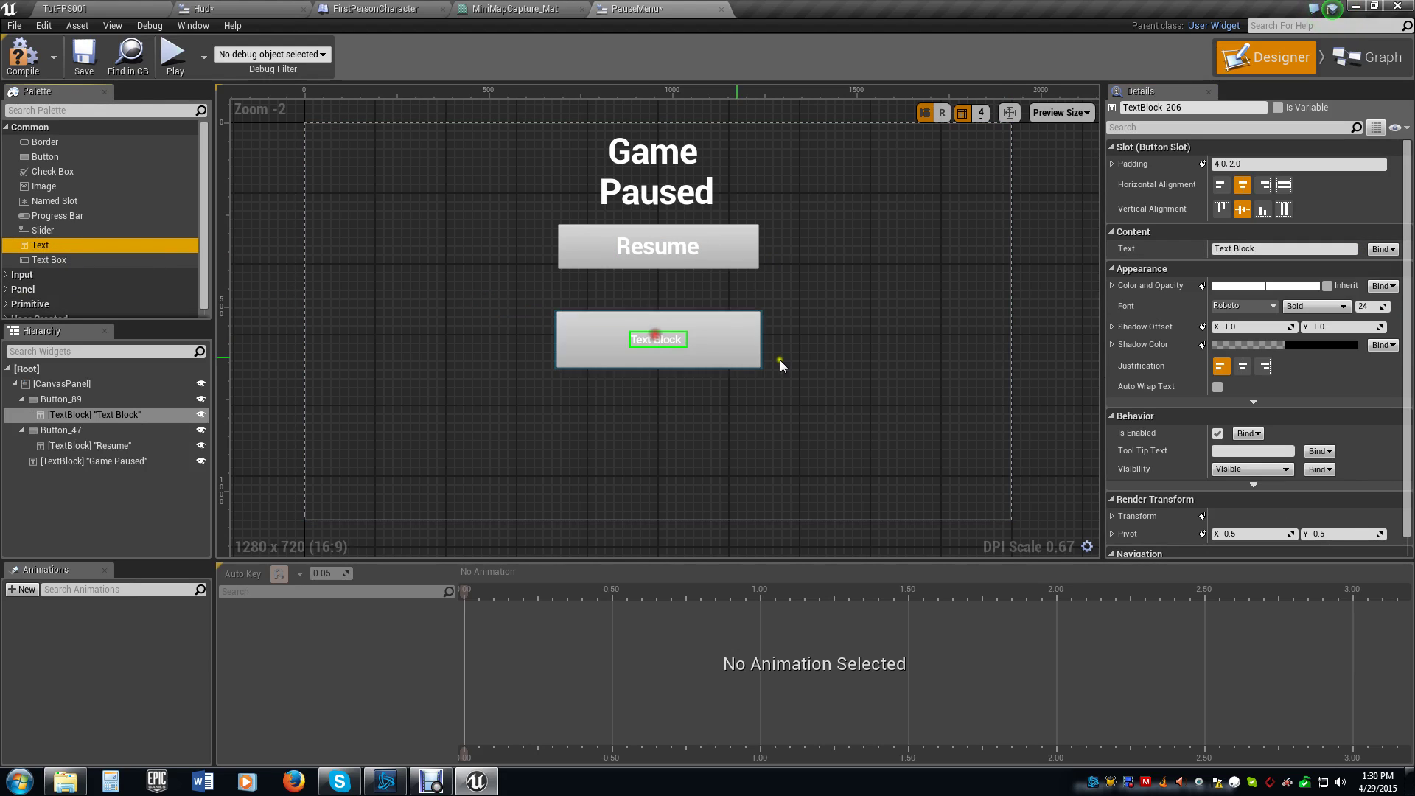
{"action": "left_click", "coordinate": [1367, 306]}
{"action": "type", "text": "48"}
{"action": "key", "text": "Return"}
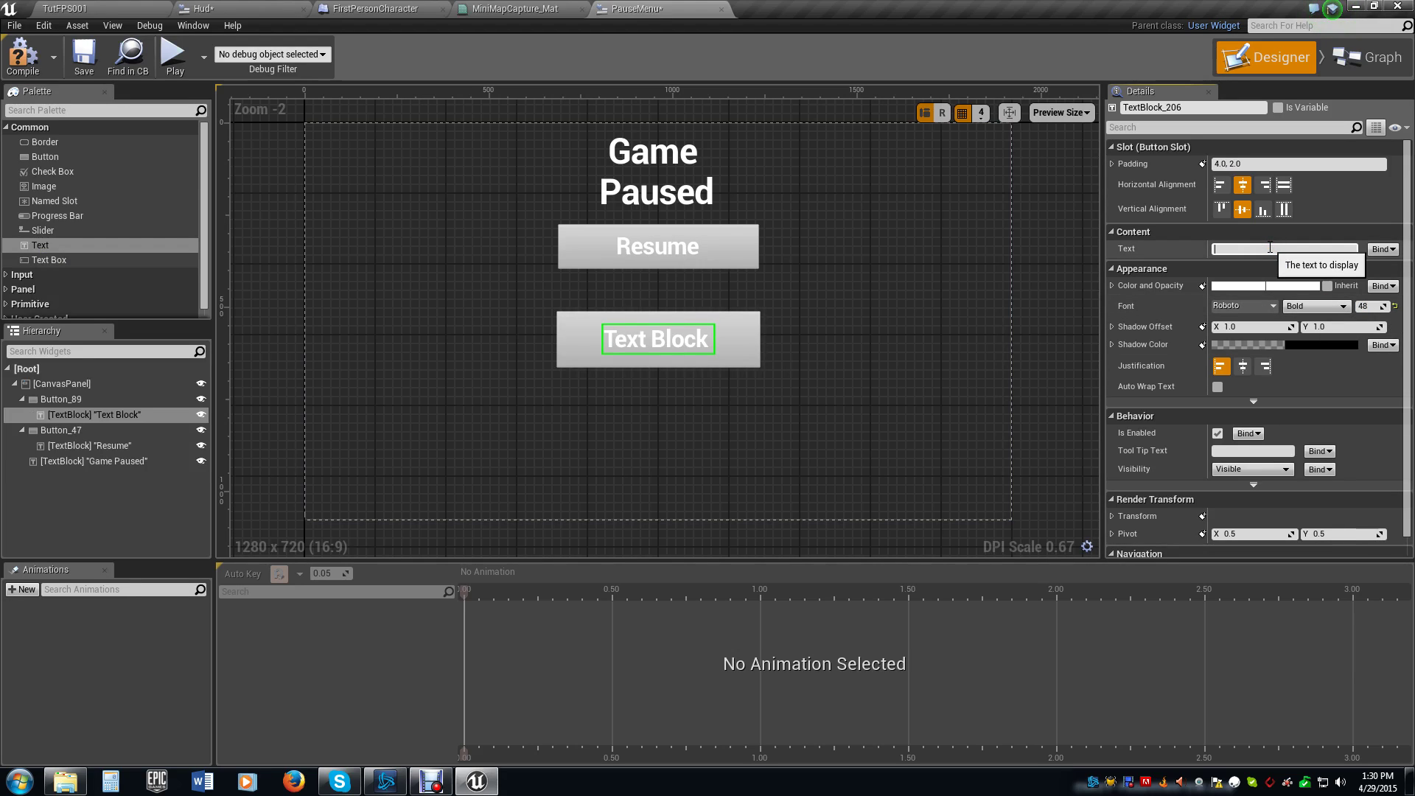
{"action": "left_click", "coordinate": [1270, 248]}
{"action": "type", "text": "Exit Game"}
{"action": "key", "text": "Return"}
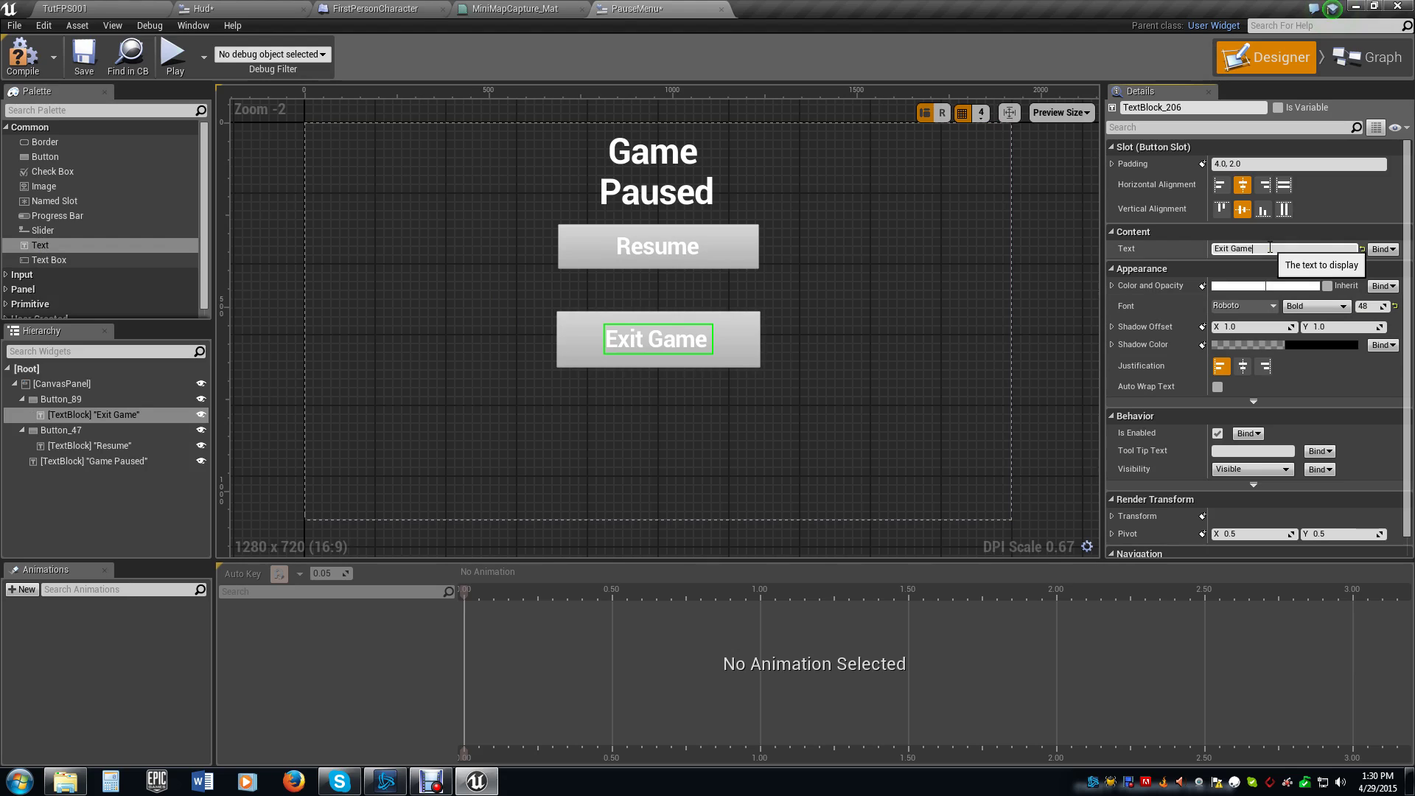
- Compile and save PauseMenu, then rename the buttons Resume and Exit
{"action": "left_click", "coordinate": [24, 55]}
{"action": "left_click", "coordinate": [83, 55]}
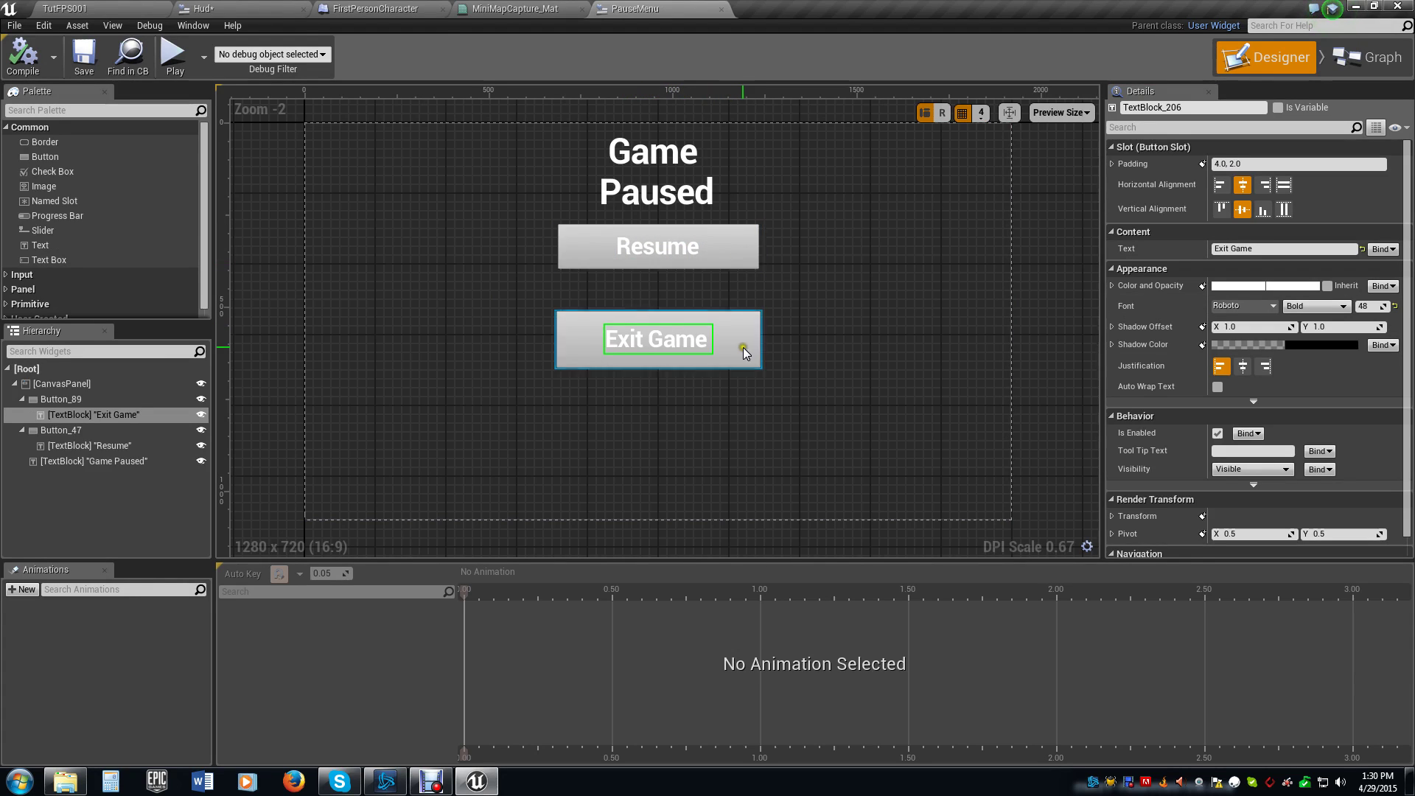
{"action": "left_click", "coordinate": [728, 249]}
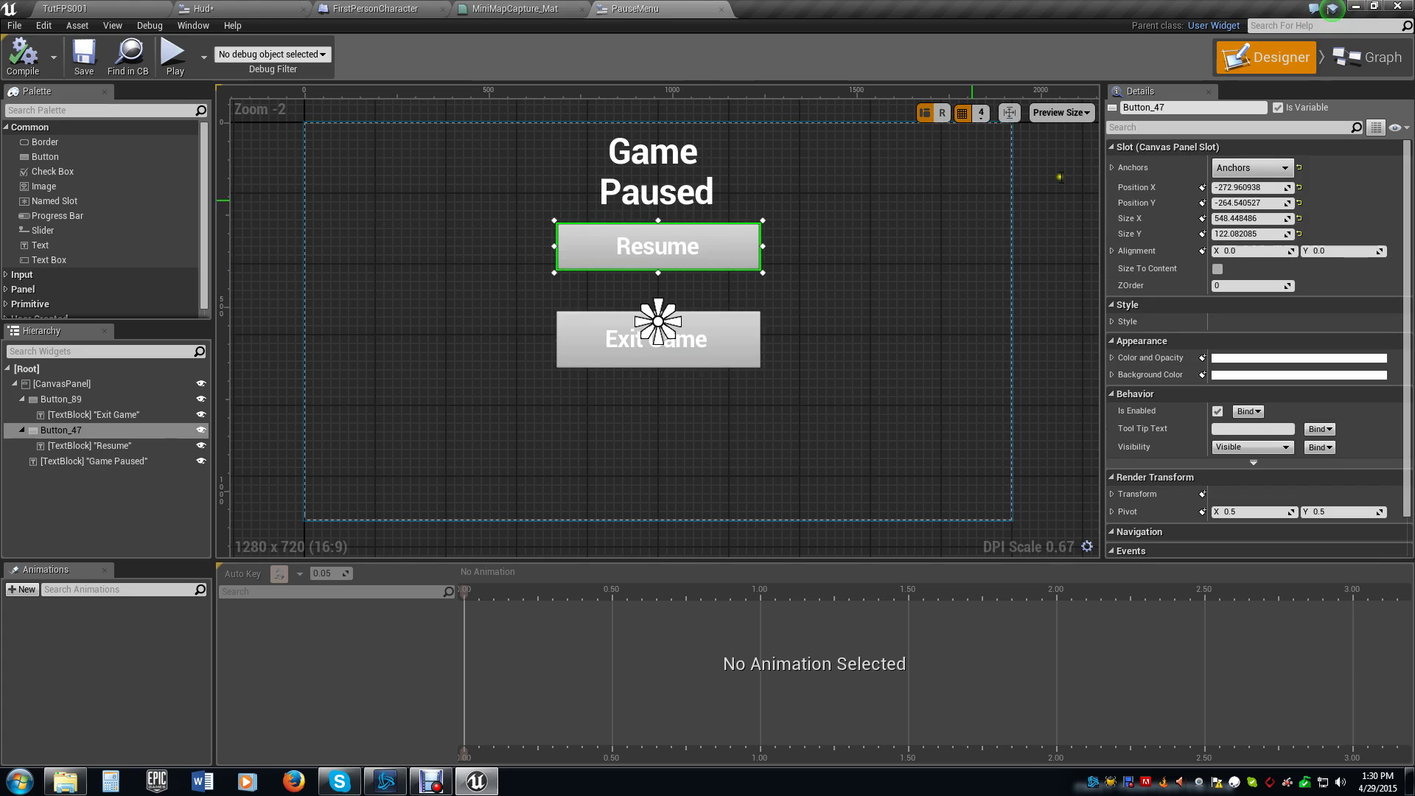
{"action": "left_click", "coordinate": [1192, 110]}
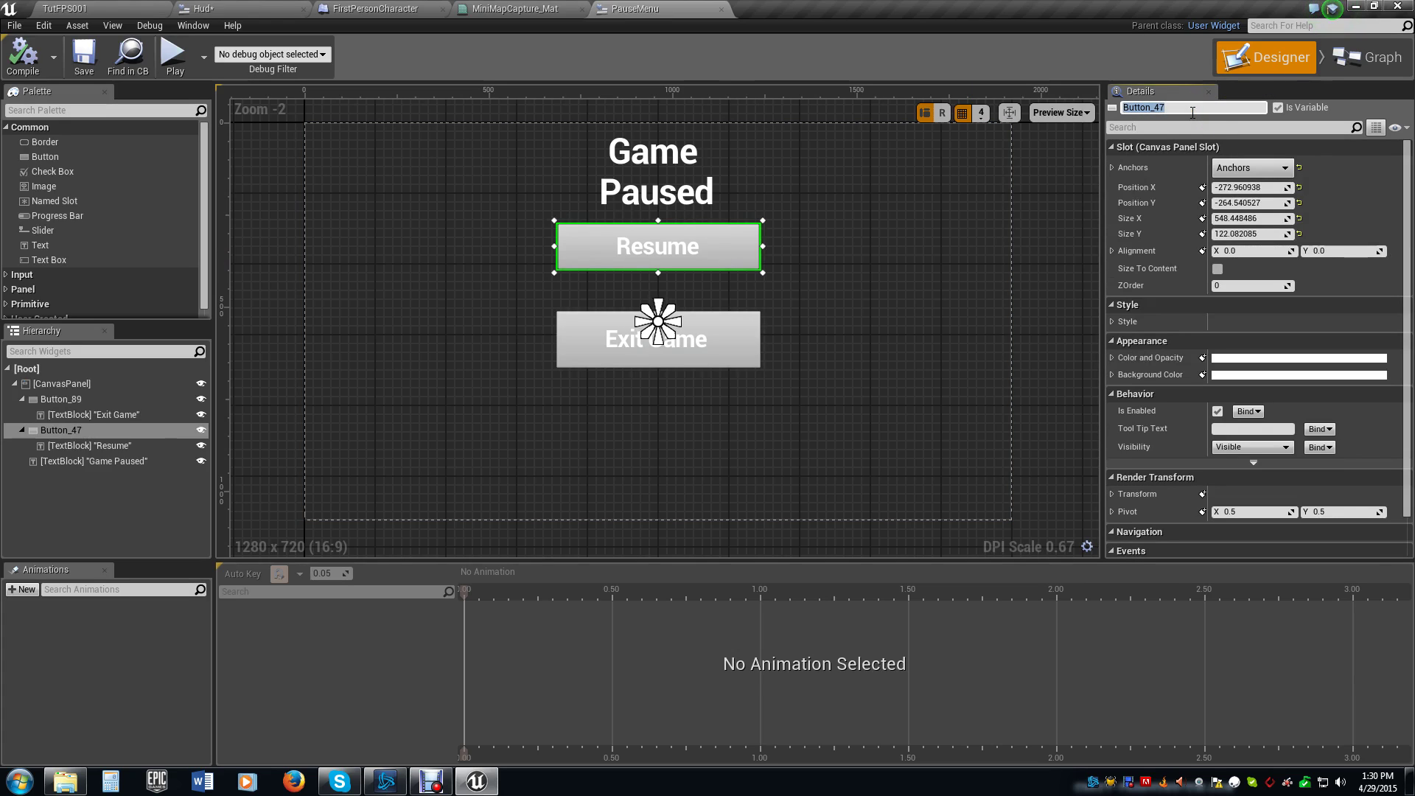
{"action": "key", "text": "Return"}
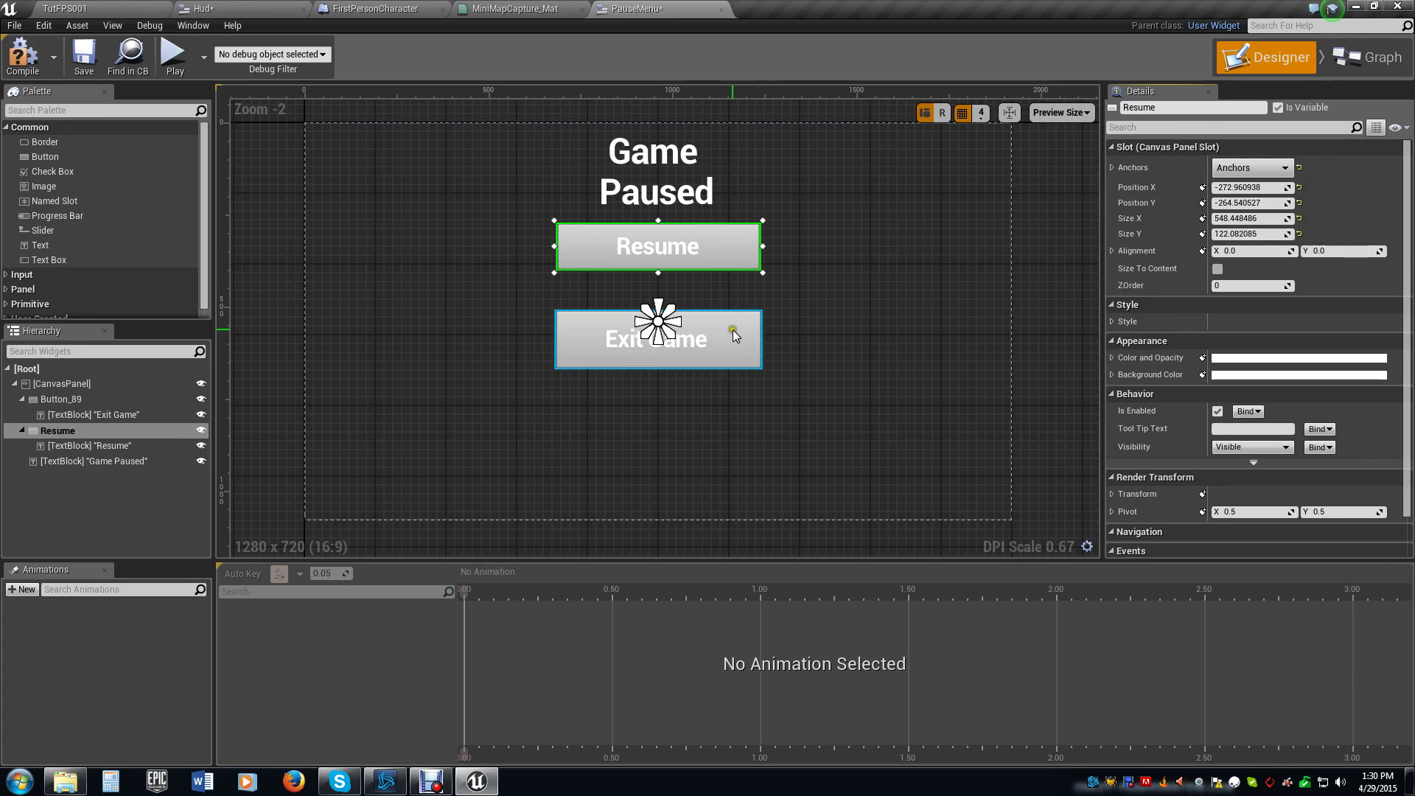
{"action": "left_click", "coordinate": [730, 330]}
{"action": "left_click", "coordinate": [1198, 111]}
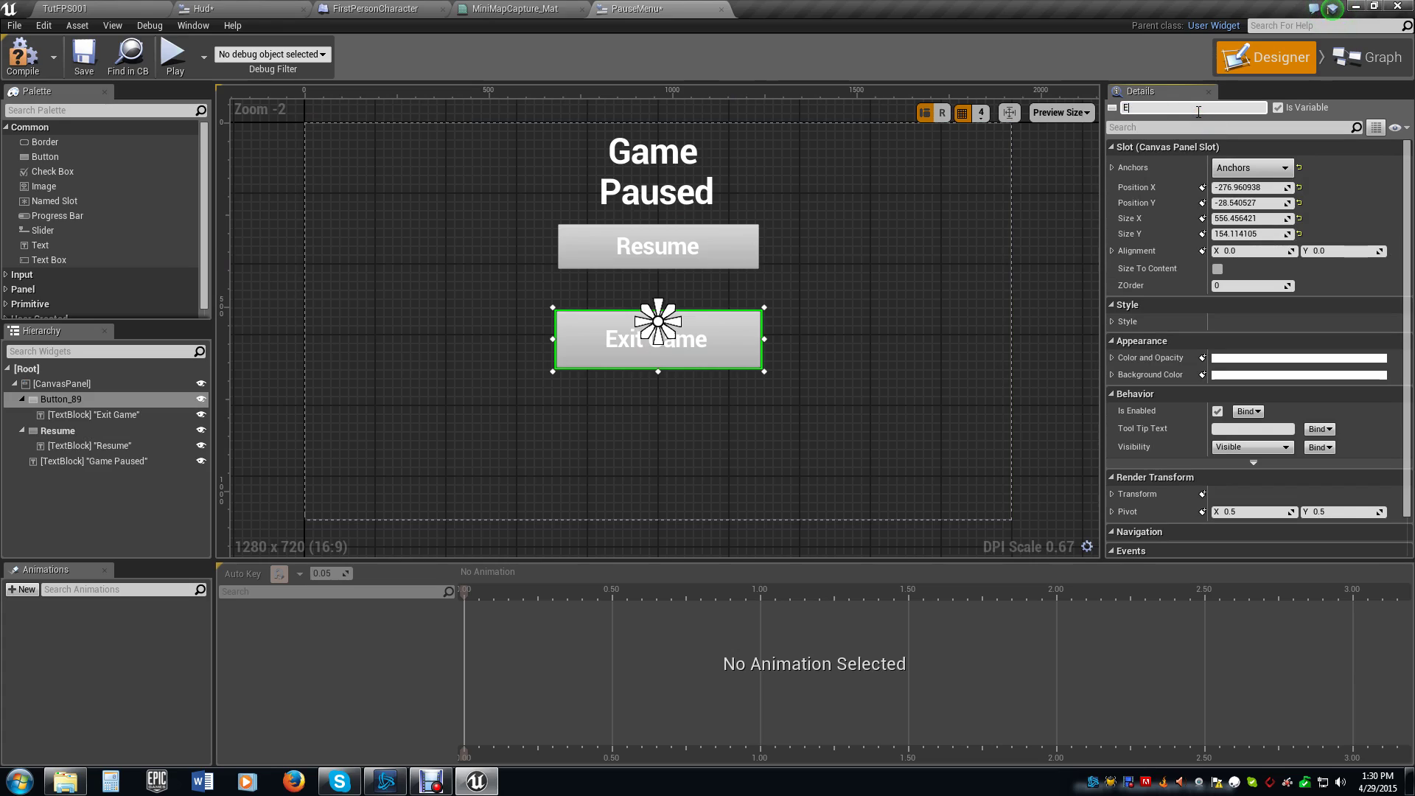
{"action": "type", "text": "Exit"}
{"action": "key", "text": "Return"}
- Add an OnClicked event for the Resume button and select the unused Event Tick node
{"action": "left_click", "coordinate": [745, 237]}
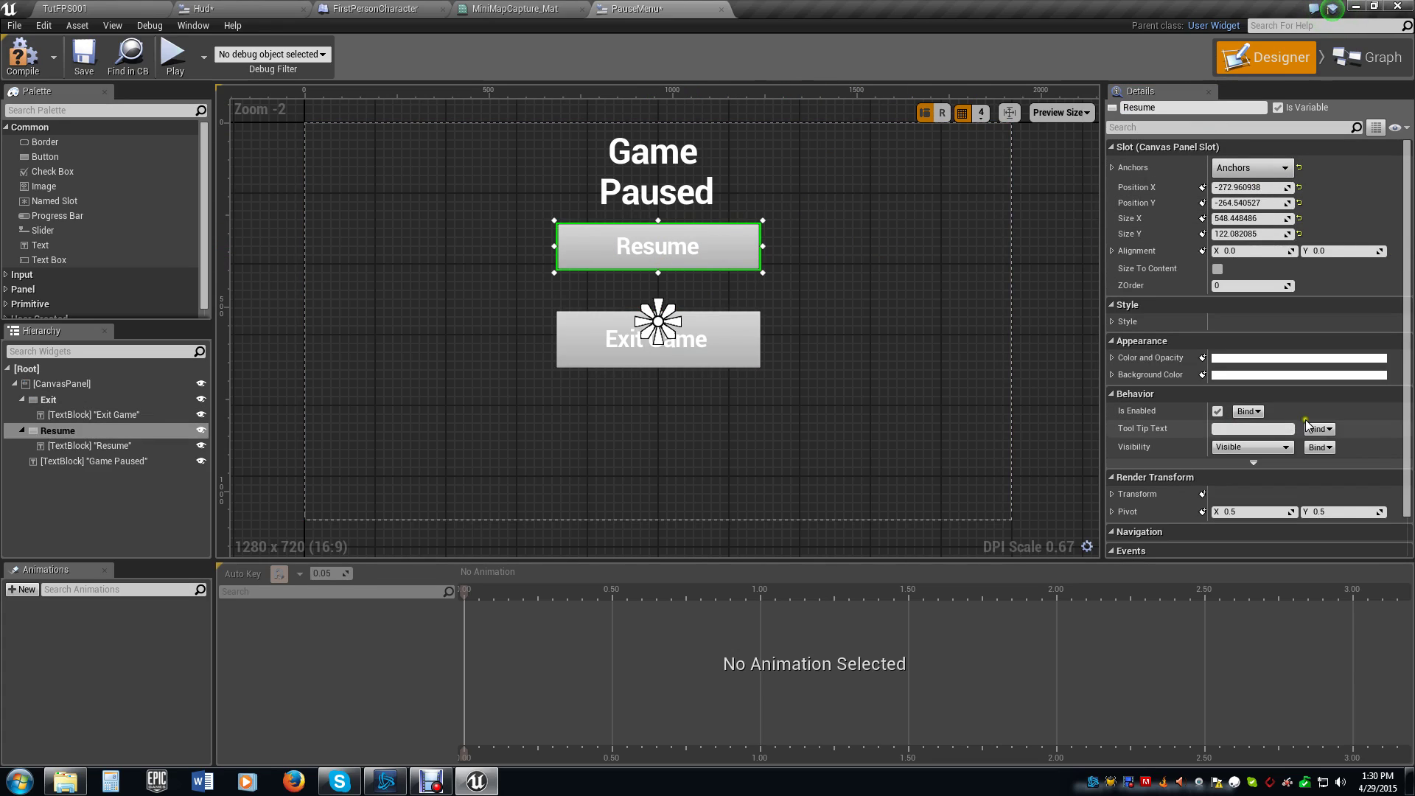
{"action": "scroll", "coordinate": [1308, 414], "scroll_direction": "down", "scroll_amount": 2}
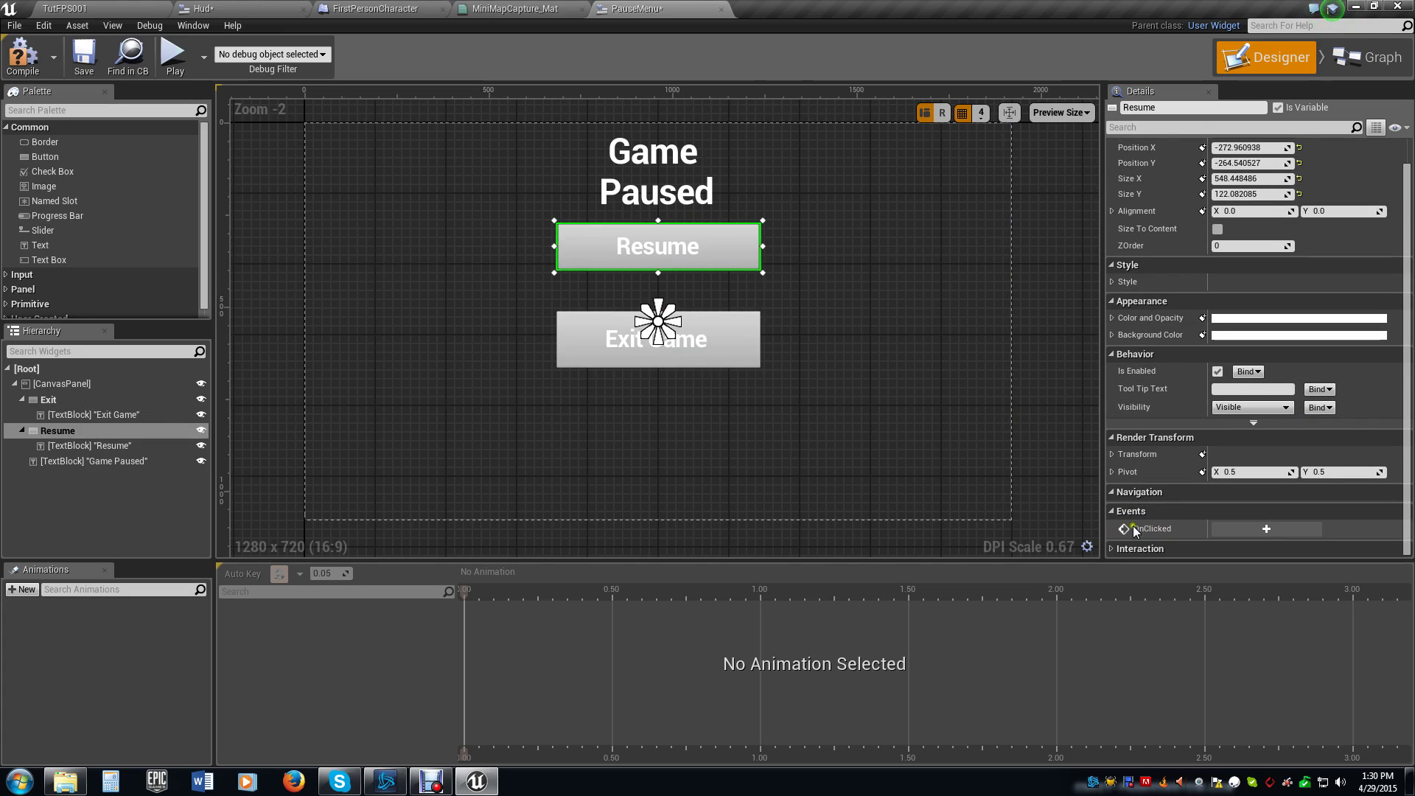
{"action": "left_click", "coordinate": [1265, 531]}
{"action": "left_click_drag", "start_coordinate": [724, 193], "coordinate": [891, 286]}
- Delete Event Tick and add Remove from Parent after OnClicked (Resume)
{"action": "key", "text": "Delete"}
{"action": "right_click_drag", "start_coordinate": [927, 383], "coordinate": [651, 356]}
{"action": "left_click_drag", "start_coordinate": [645, 355], "coordinate": [746, 368]}
{"action": "type", "text": "remove from"}
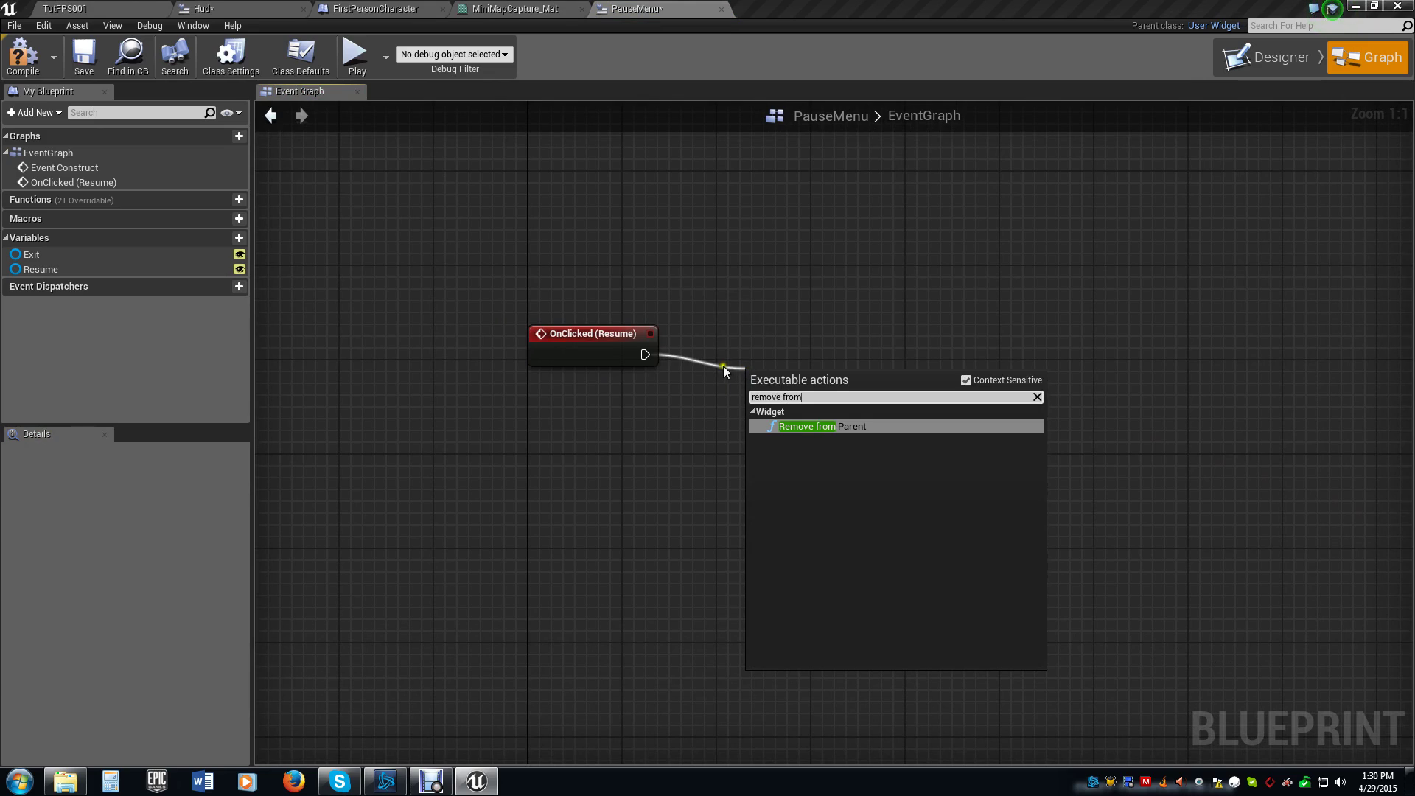
{"action": "key", "text": "Return"}
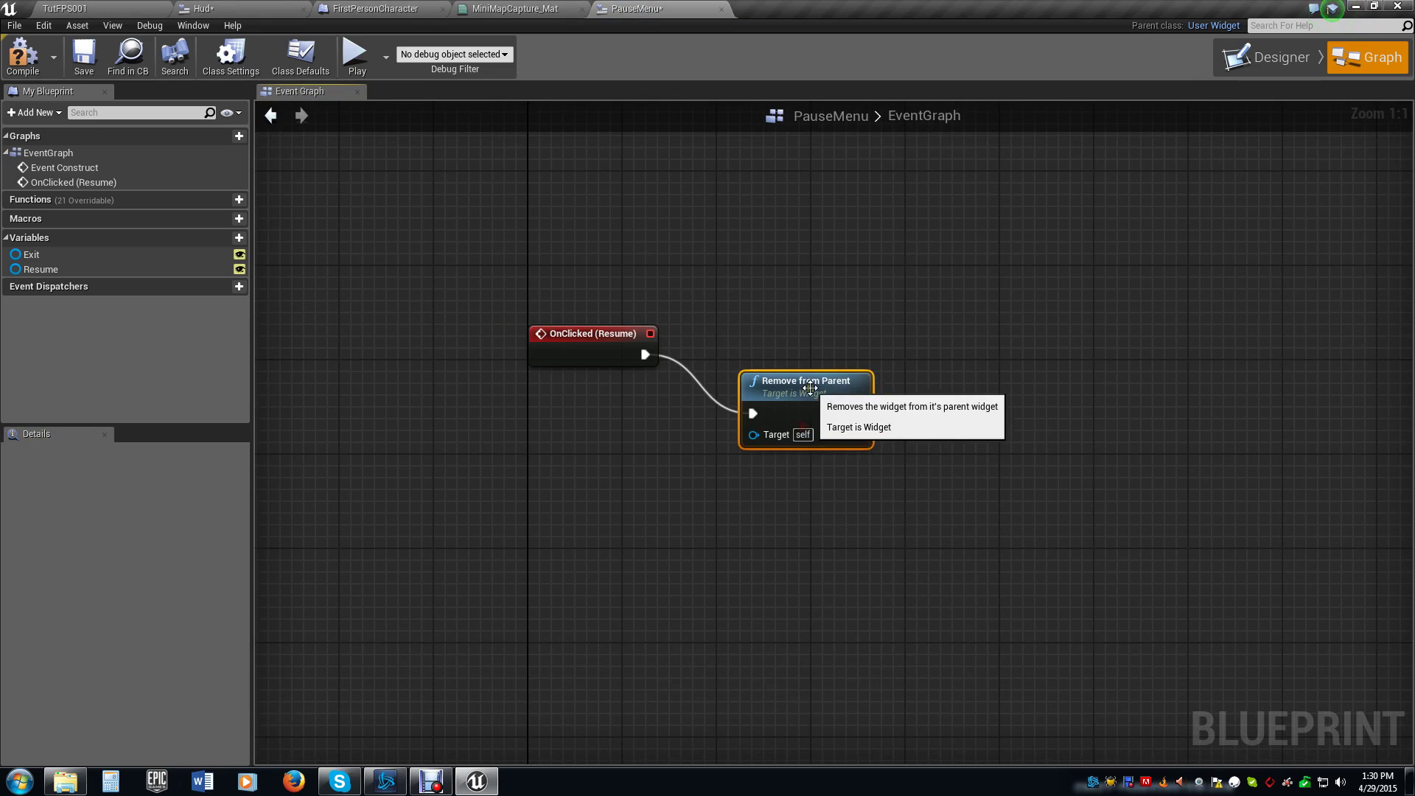
{"action": "left_click_drag", "start_coordinate": [803, 426], "coordinate": [768, 390]}
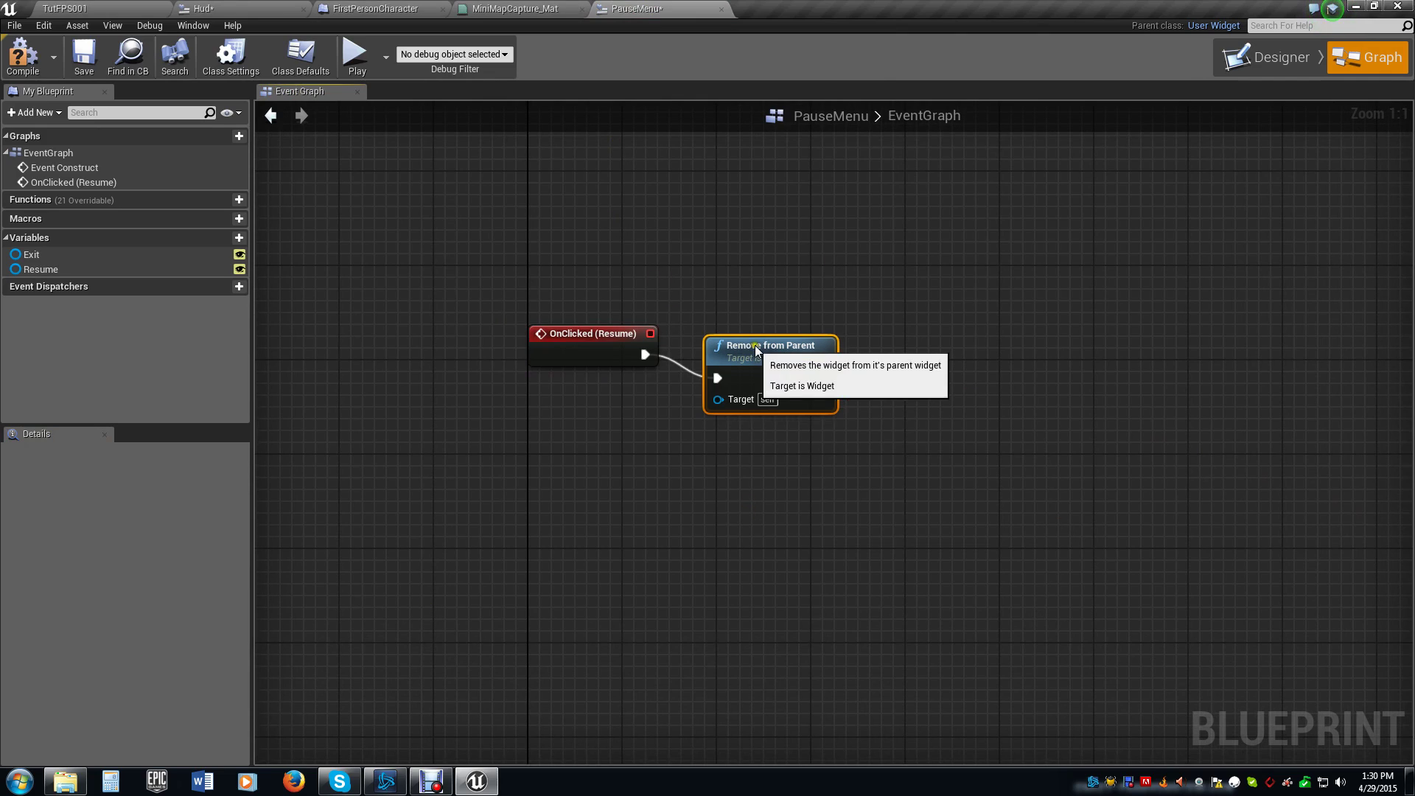
- Chain a Set Game Paused node after Remove from Parent
{"action": "right_click_drag", "start_coordinate": [837, 284], "coordinate": [703, 209]}
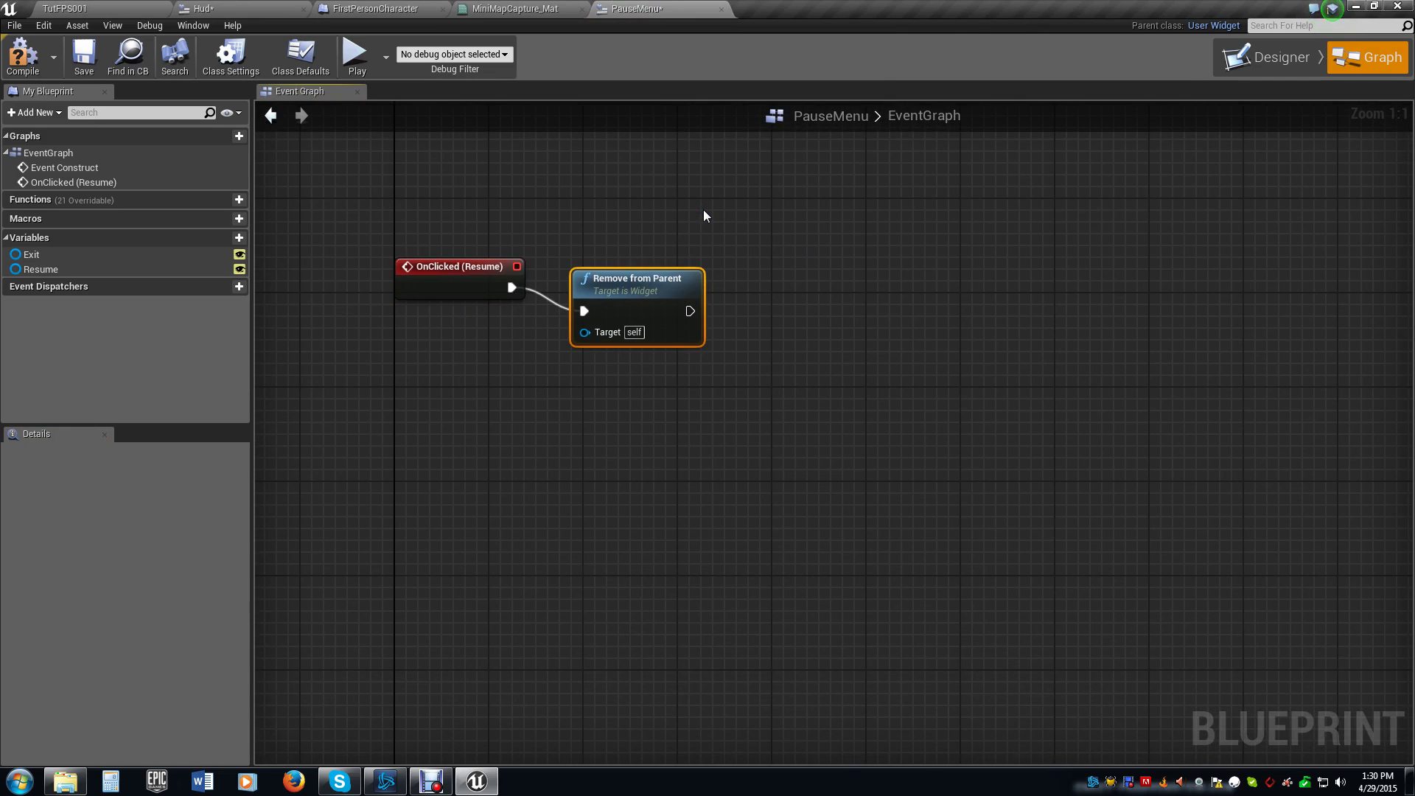
{"action": "right_click_drag", "start_coordinate": [777, 349], "coordinate": [732, 343]}
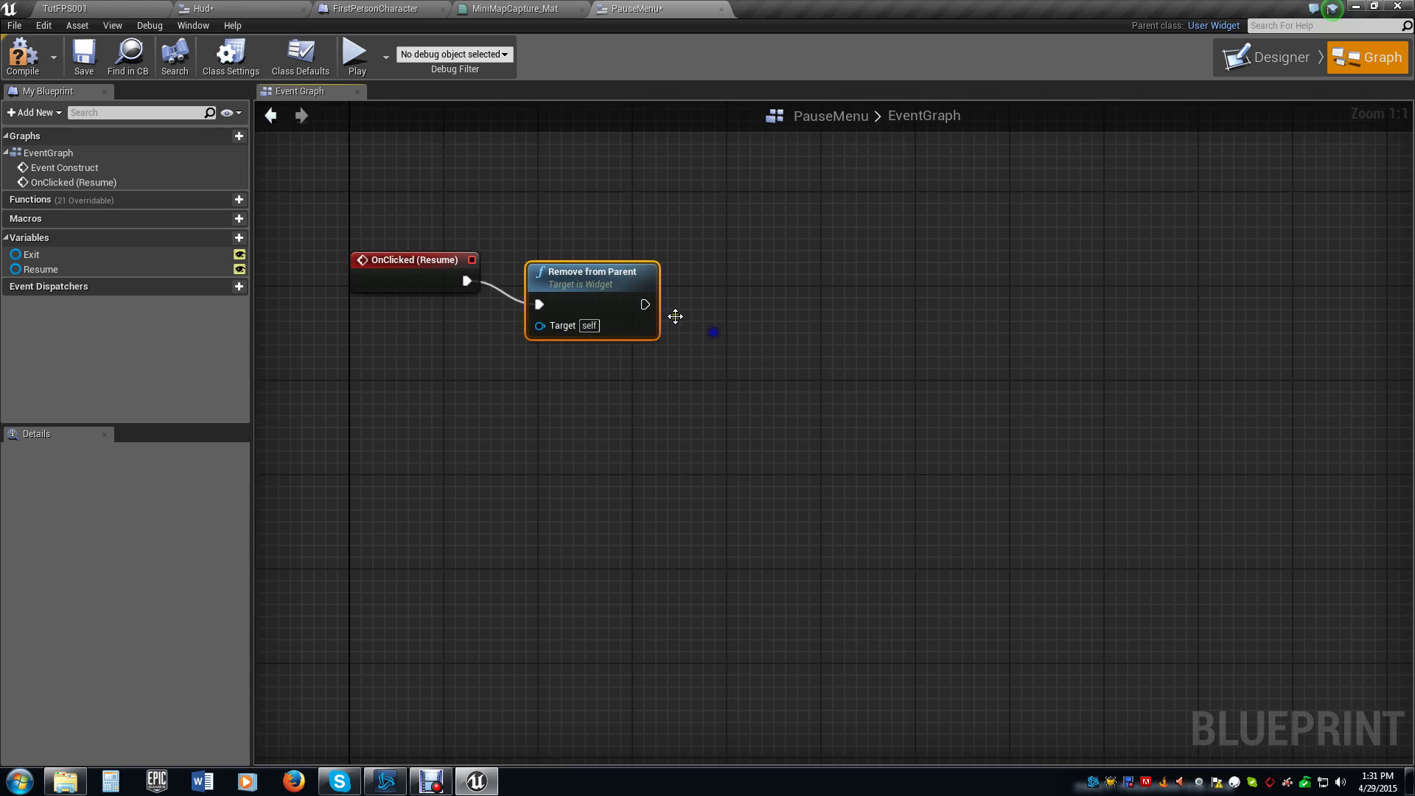
{"action": "left_click_drag", "start_coordinate": [646, 305], "coordinate": [732, 304]}
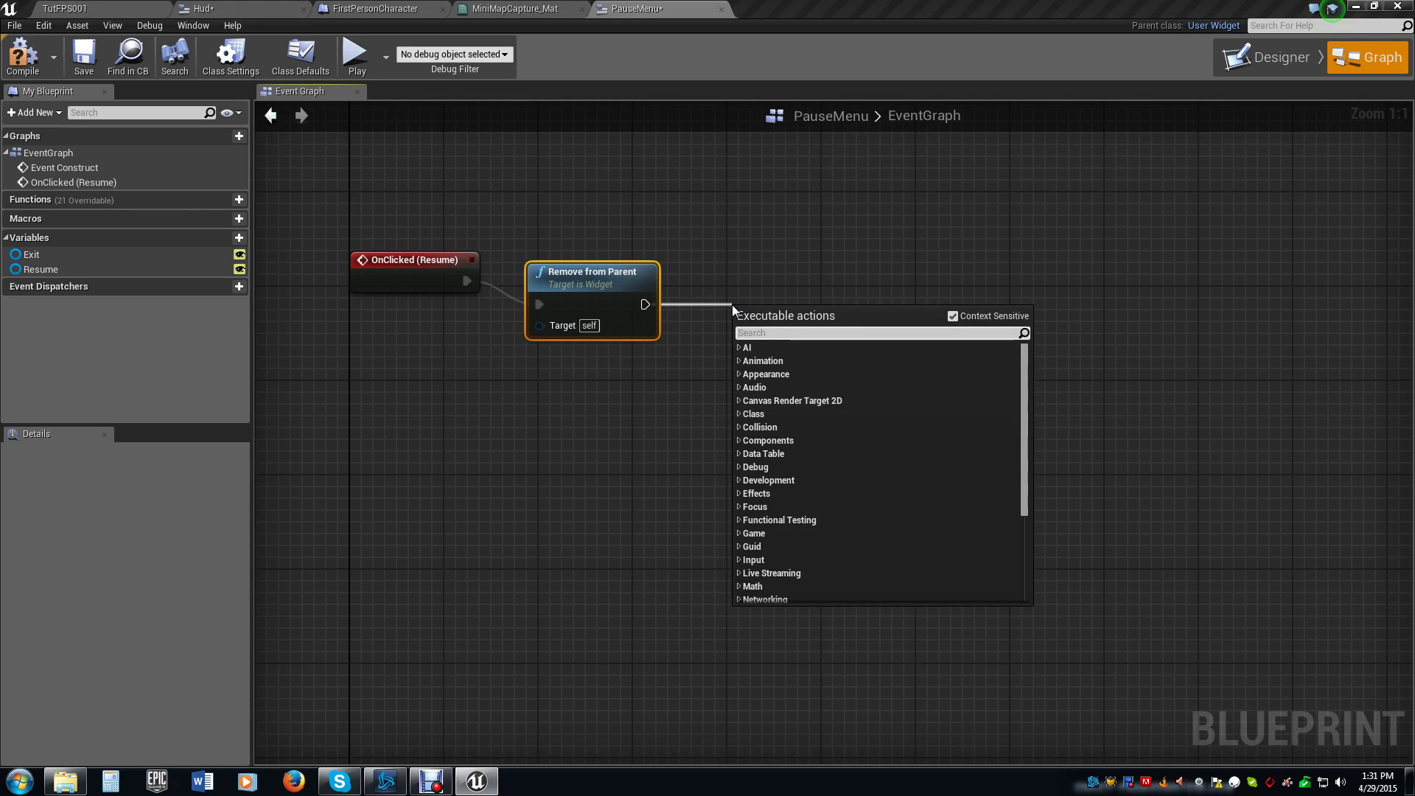
{"action": "type", "text": "set game"}
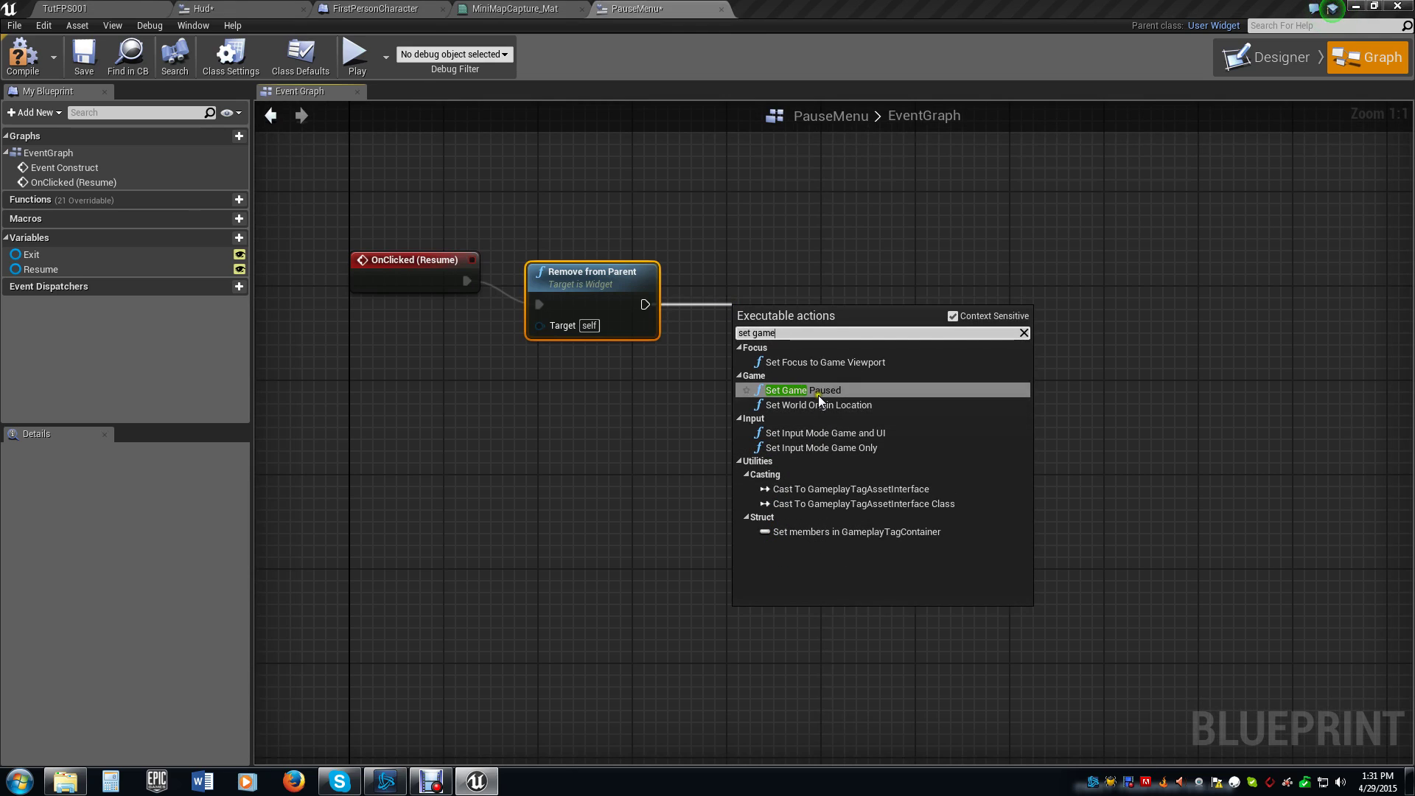
{"action": "left_click", "coordinate": [818, 390]}
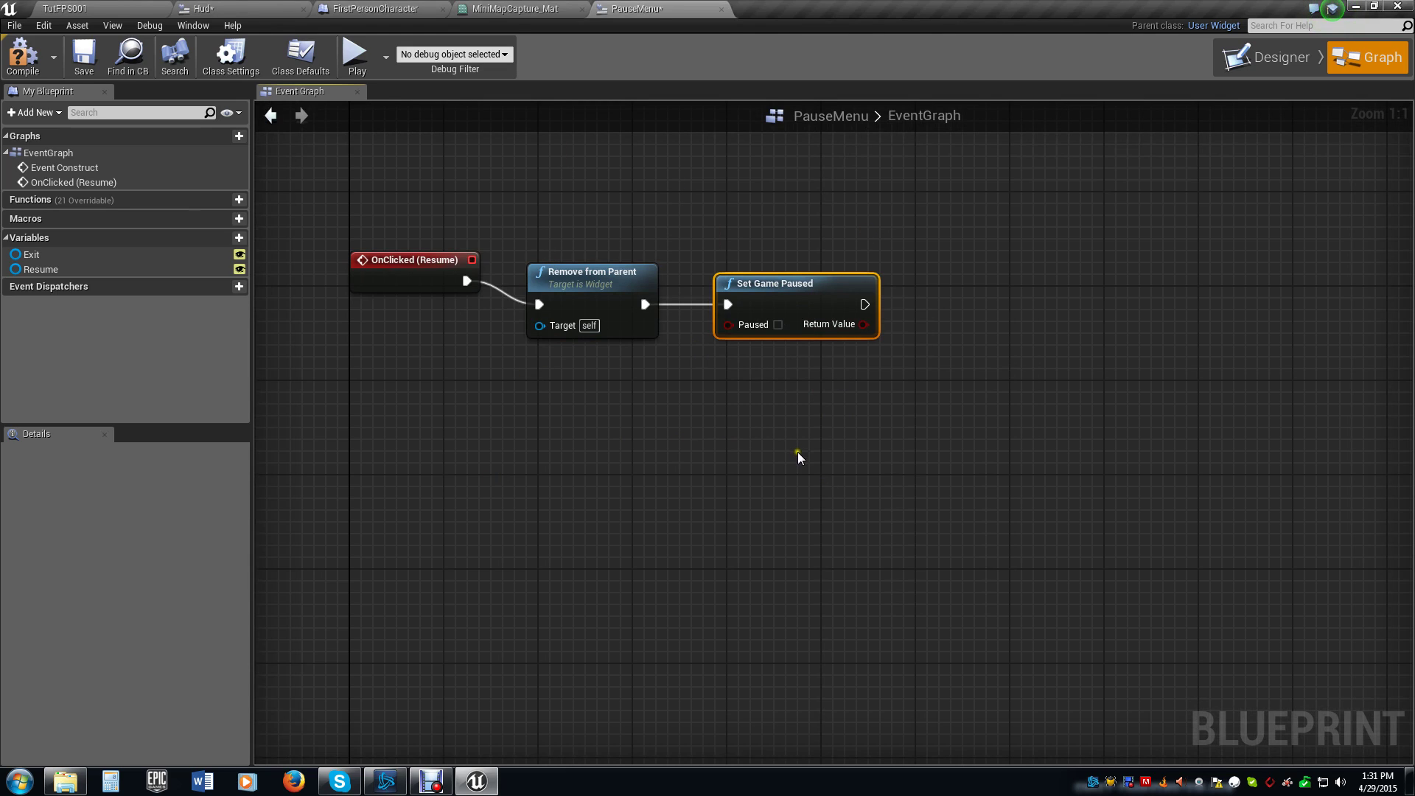
- Add Get Player Controller feeding Set Show Mouse Cursor, wired after Set Game Paused
{"action": "right_click_drag", "start_coordinate": [797, 452], "coordinate": [595, 442]}
{"action": "right_click", "coordinate": [533, 396]}
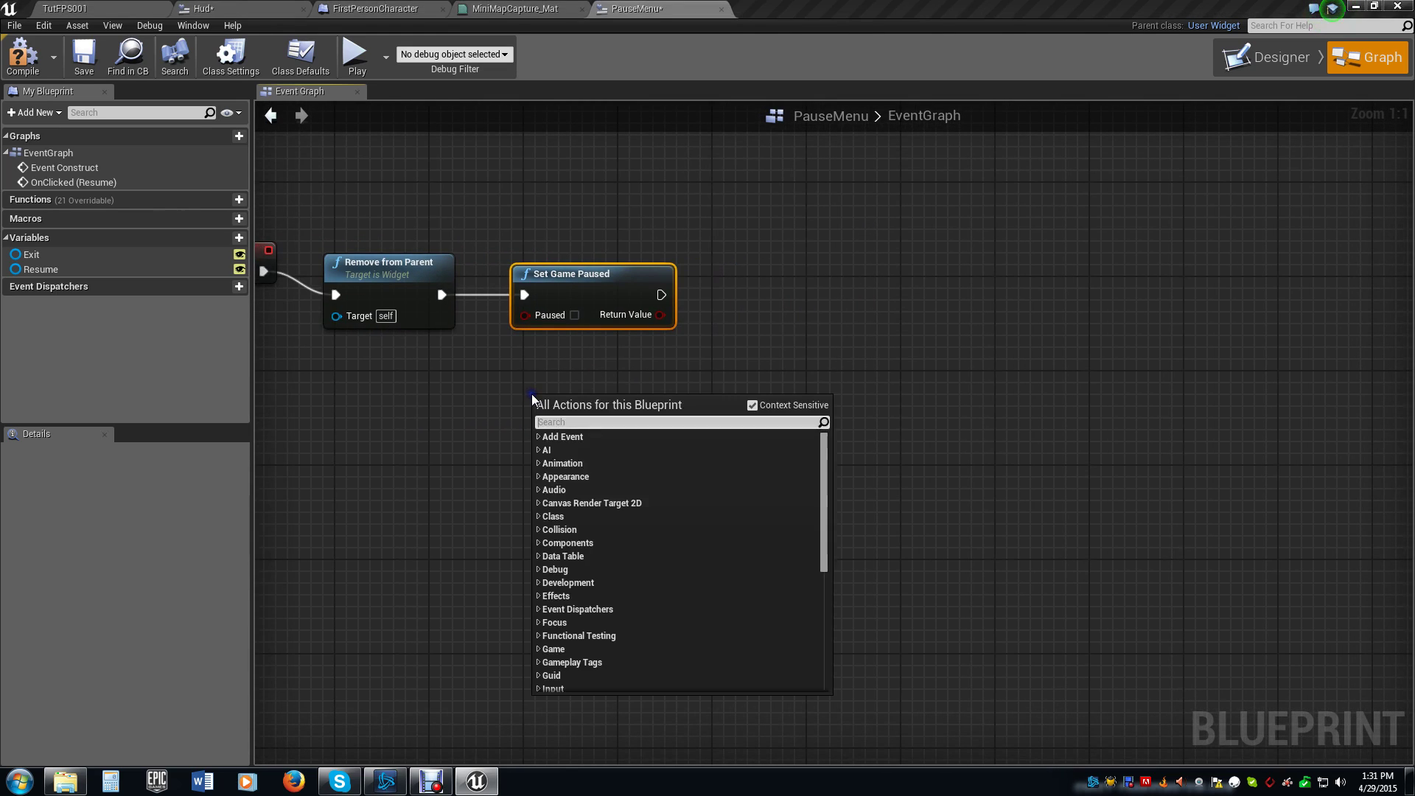
{"action": "type", "text": "get contr"}
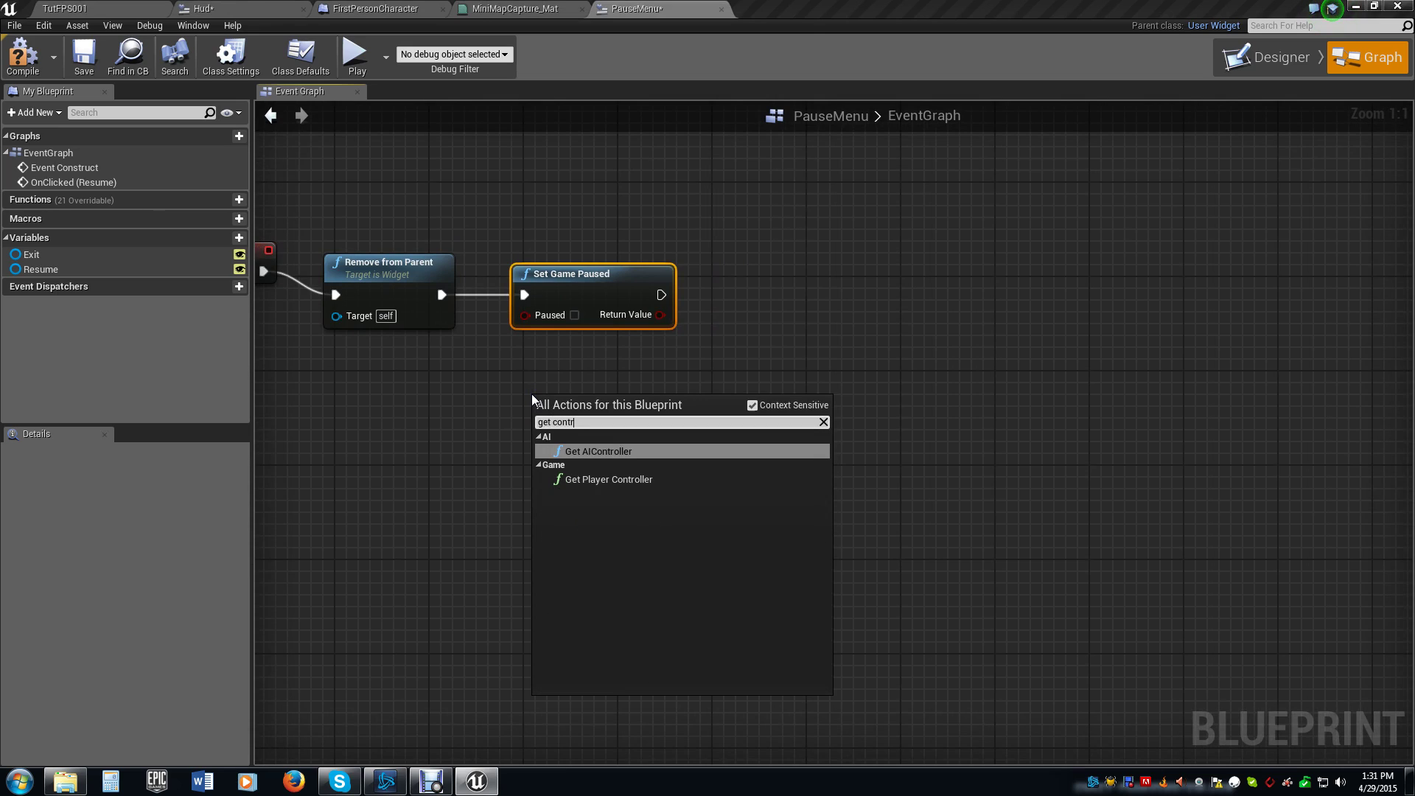
{"action": "left_click", "coordinate": [607, 479]}
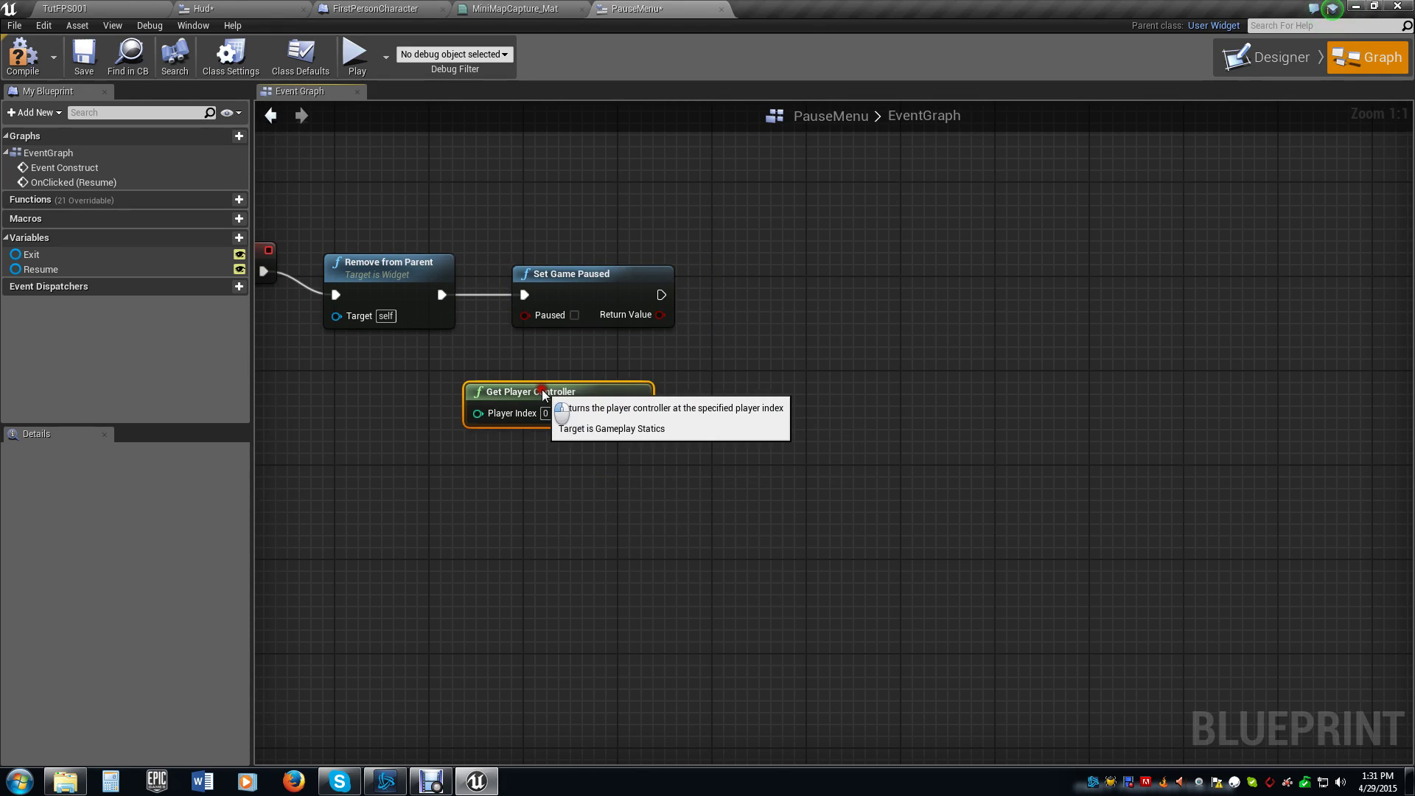
{"action": "left_click_drag", "start_coordinate": [639, 413], "coordinate": [763, 368]}
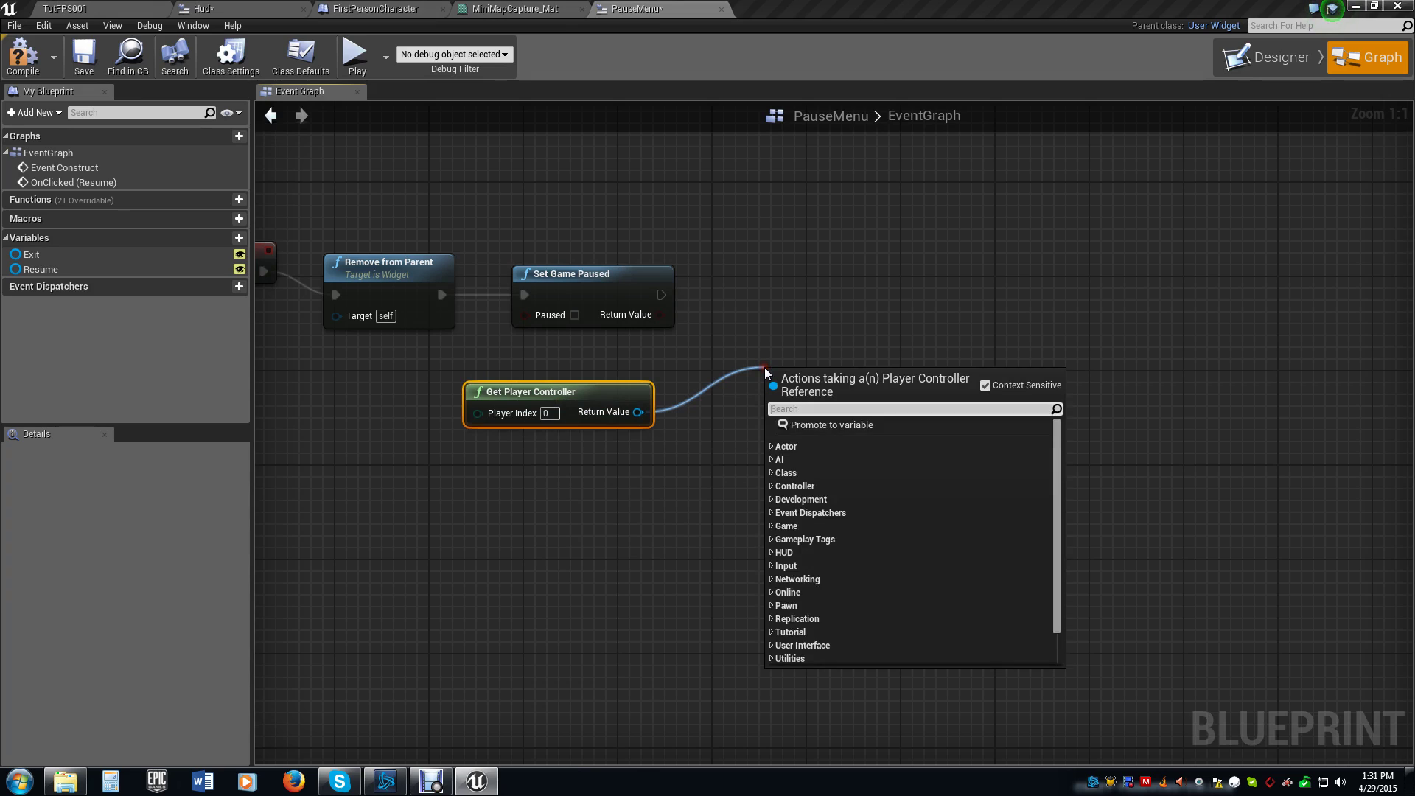
{"action": "type", "text": "set show mou"}
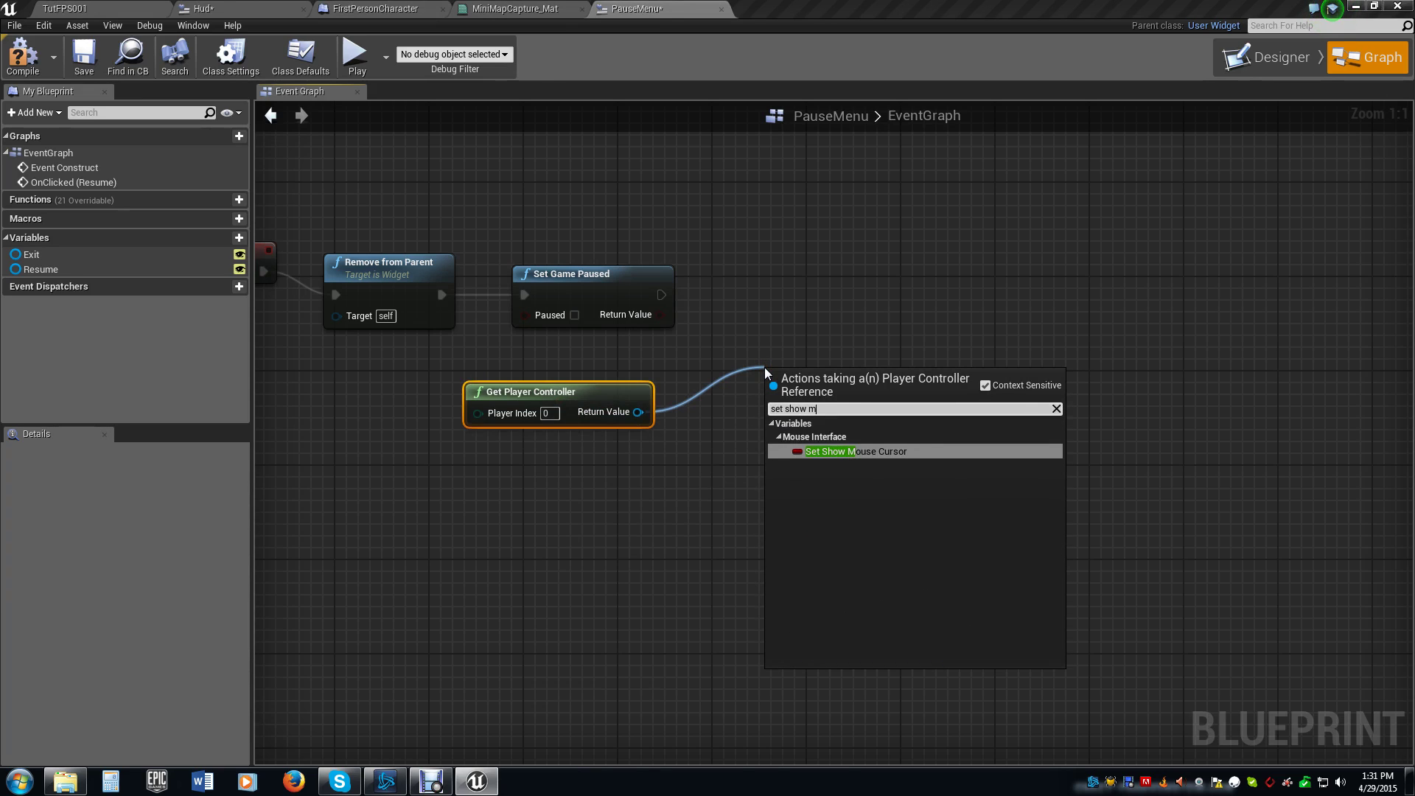
{"action": "left_click", "coordinate": [873, 451]}
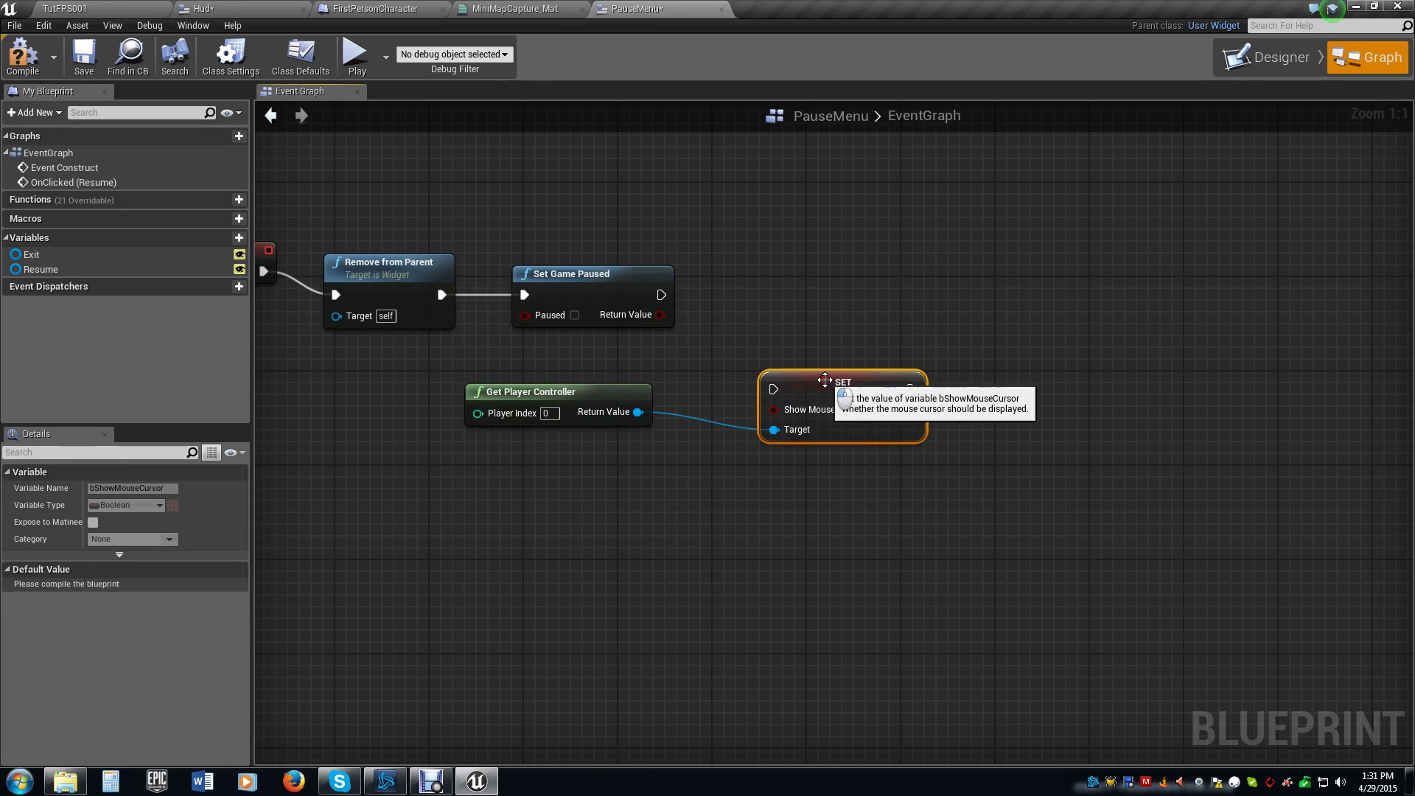
{"action": "left_click_drag", "start_coordinate": [775, 372], "coordinate": [763, 300]}
{"action": "left_click_drag", "start_coordinate": [667, 307], "coordinate": [762, 318]}
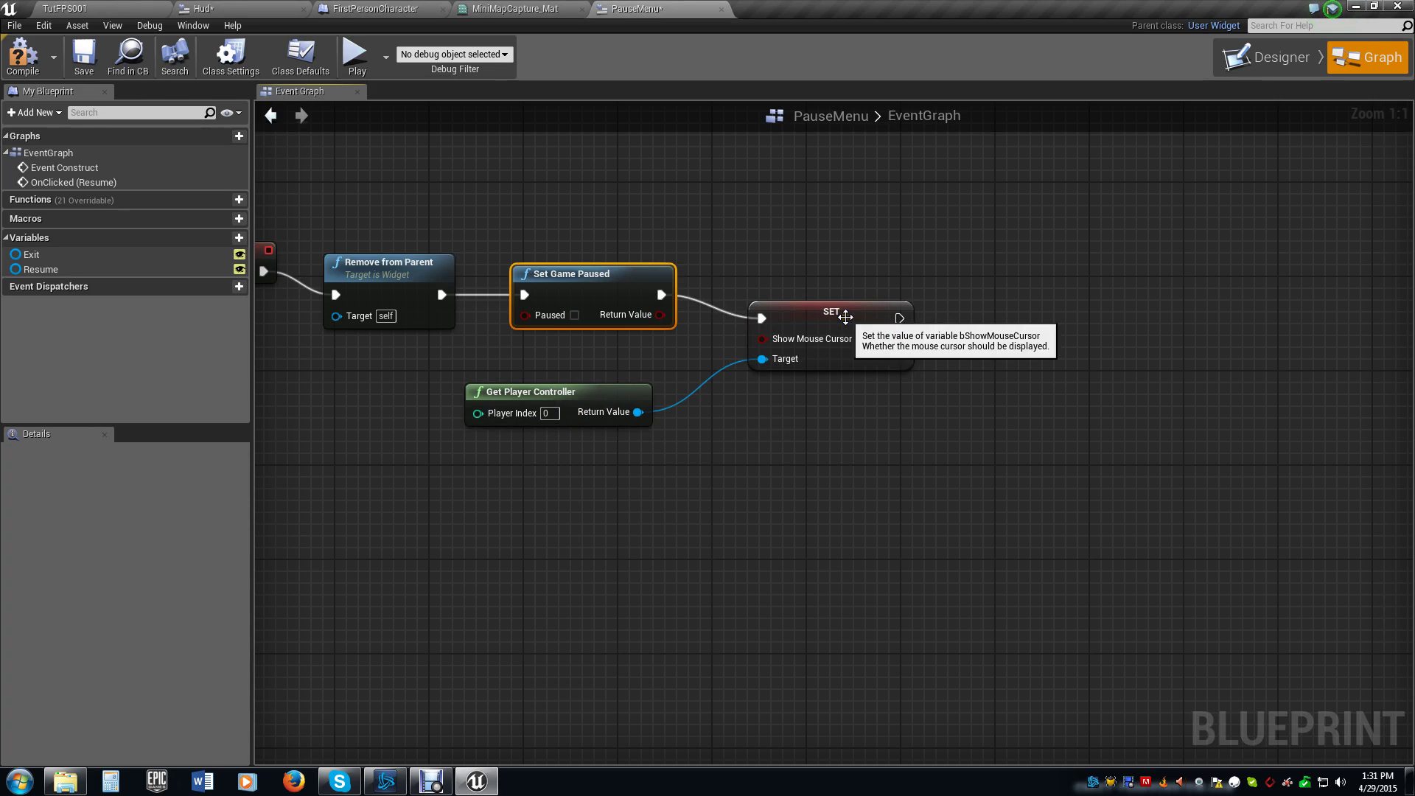
- Compile and save the PauseMenu blueprint
{"action": "right_click_drag", "start_coordinate": [821, 474], "coordinate": [993, 496]}
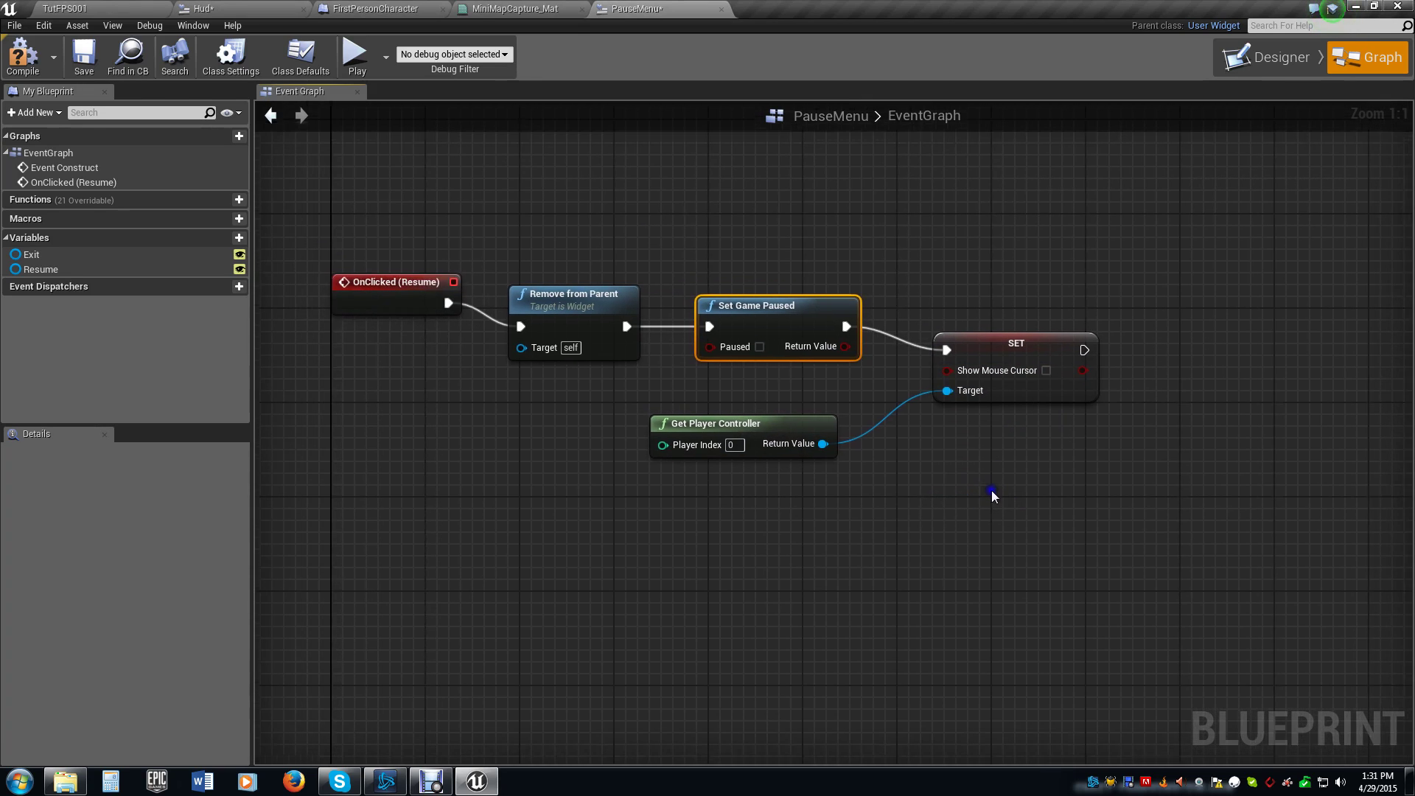
{"action": "left_click", "coordinate": [22, 55]}
{"action": "left_click", "coordinate": [87, 59]}
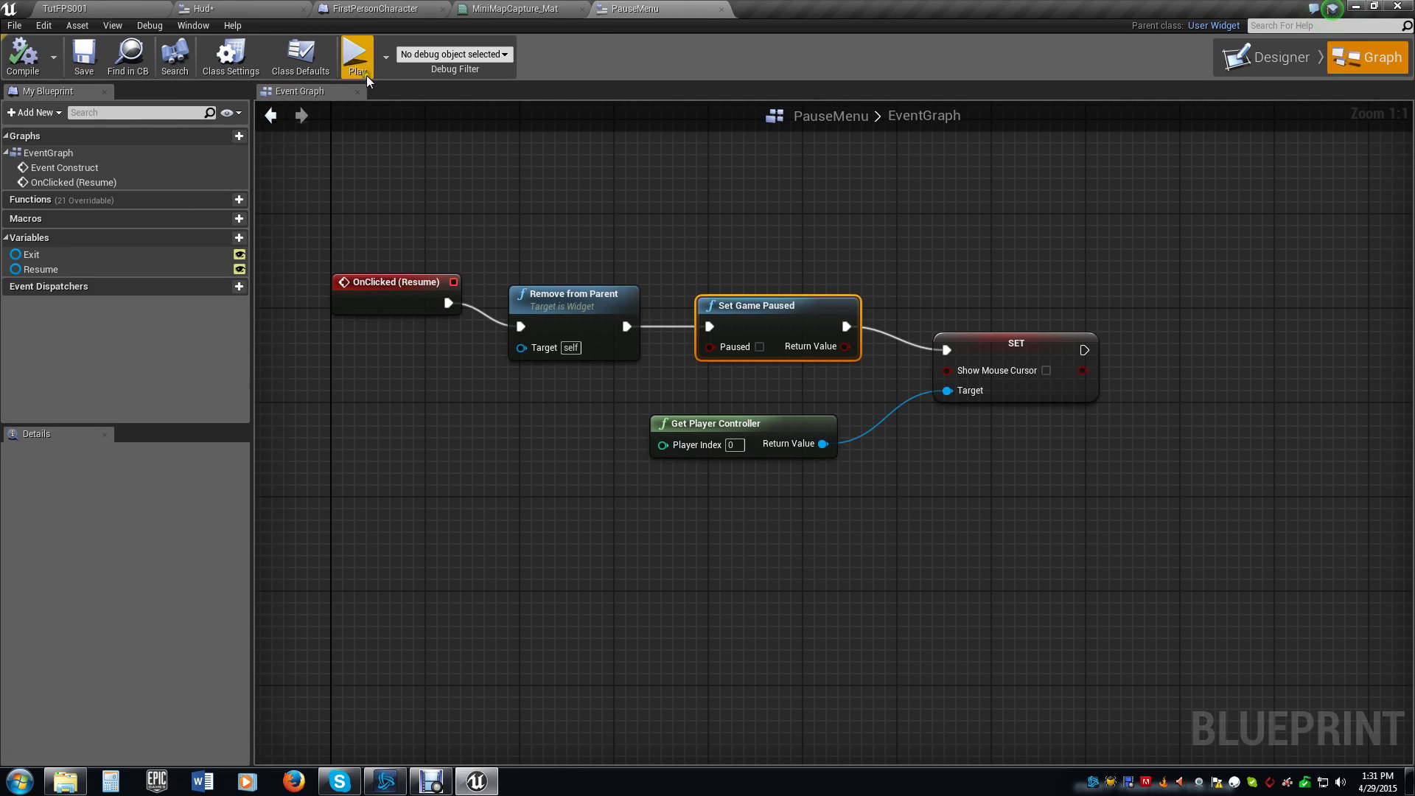
- Add an OnClicked event for the Exit button from the Designer
{"action": "left_click", "coordinate": [1284, 59]}
{"action": "left_click", "coordinate": [724, 338]}
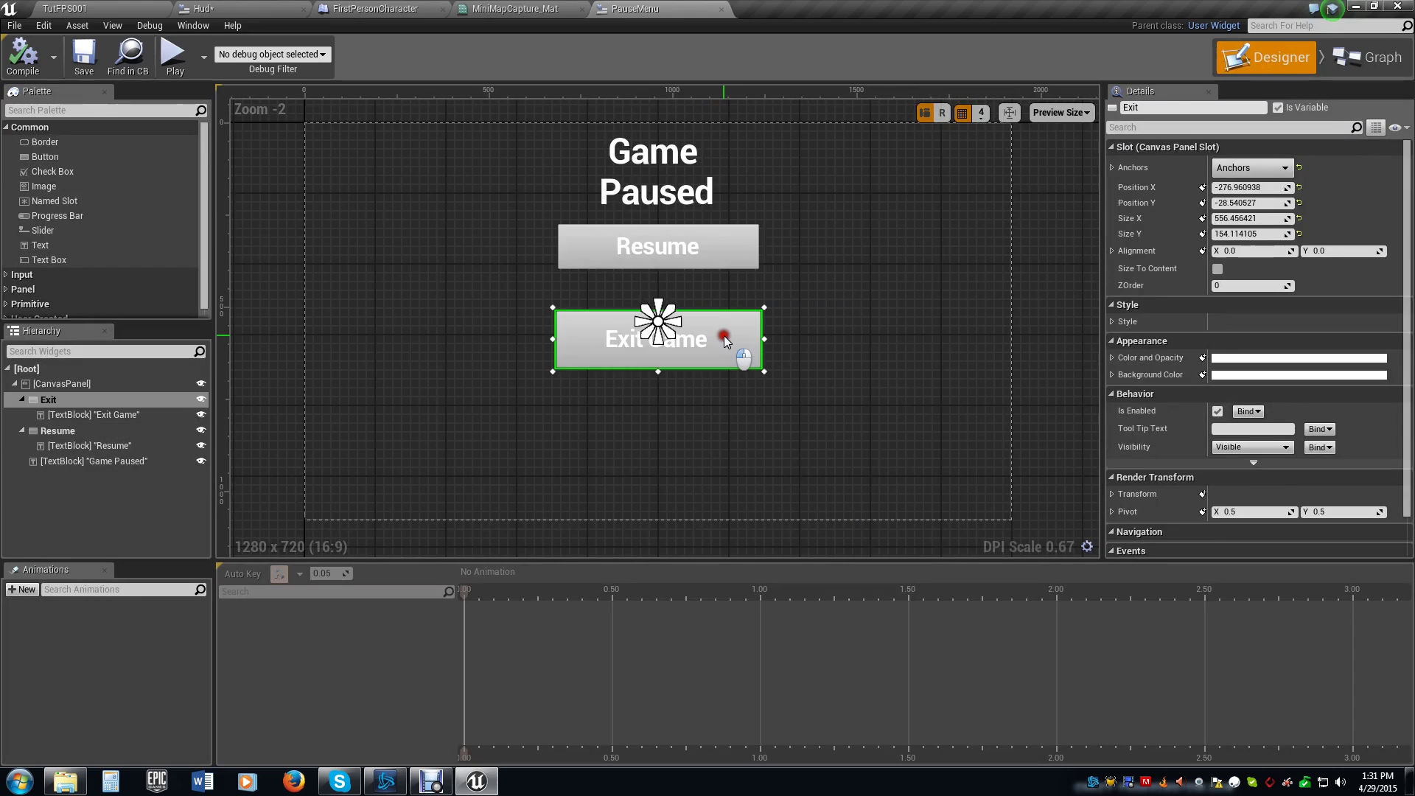
{"action": "scroll", "coordinate": [1219, 469], "scroll_direction": "down", "scroll_amount": 2}
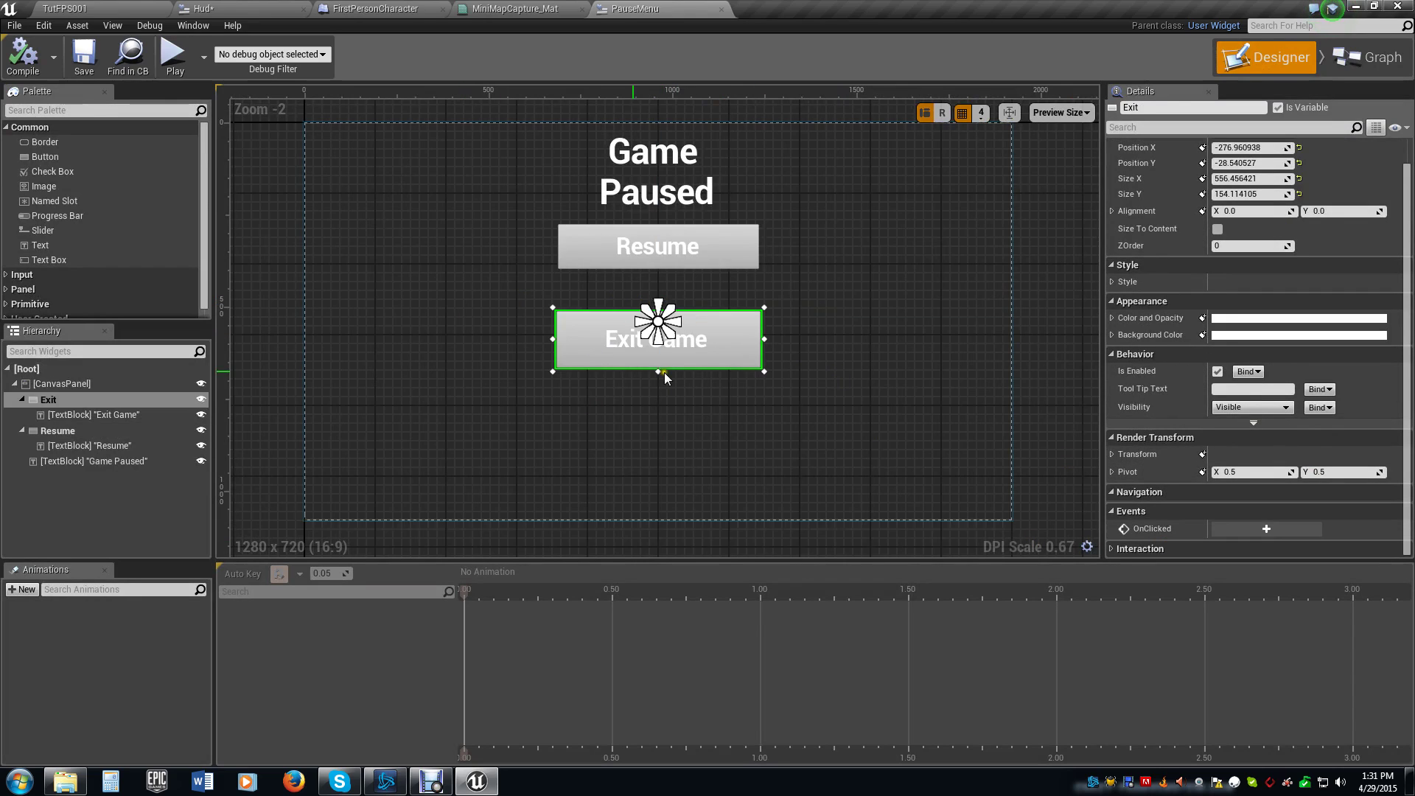
{"action": "left_click", "coordinate": [1238, 529]}
- Have OnClicked (Exit) run Quit Game, then compile and save PauseMenu
{"action": "right_click_drag", "start_coordinate": [976, 474], "coordinate": [839, 366]}
{"action": "left_click_drag", "start_coordinate": [755, 338], "coordinate": [892, 351]}
{"action": "type", "text": "quit ga"}
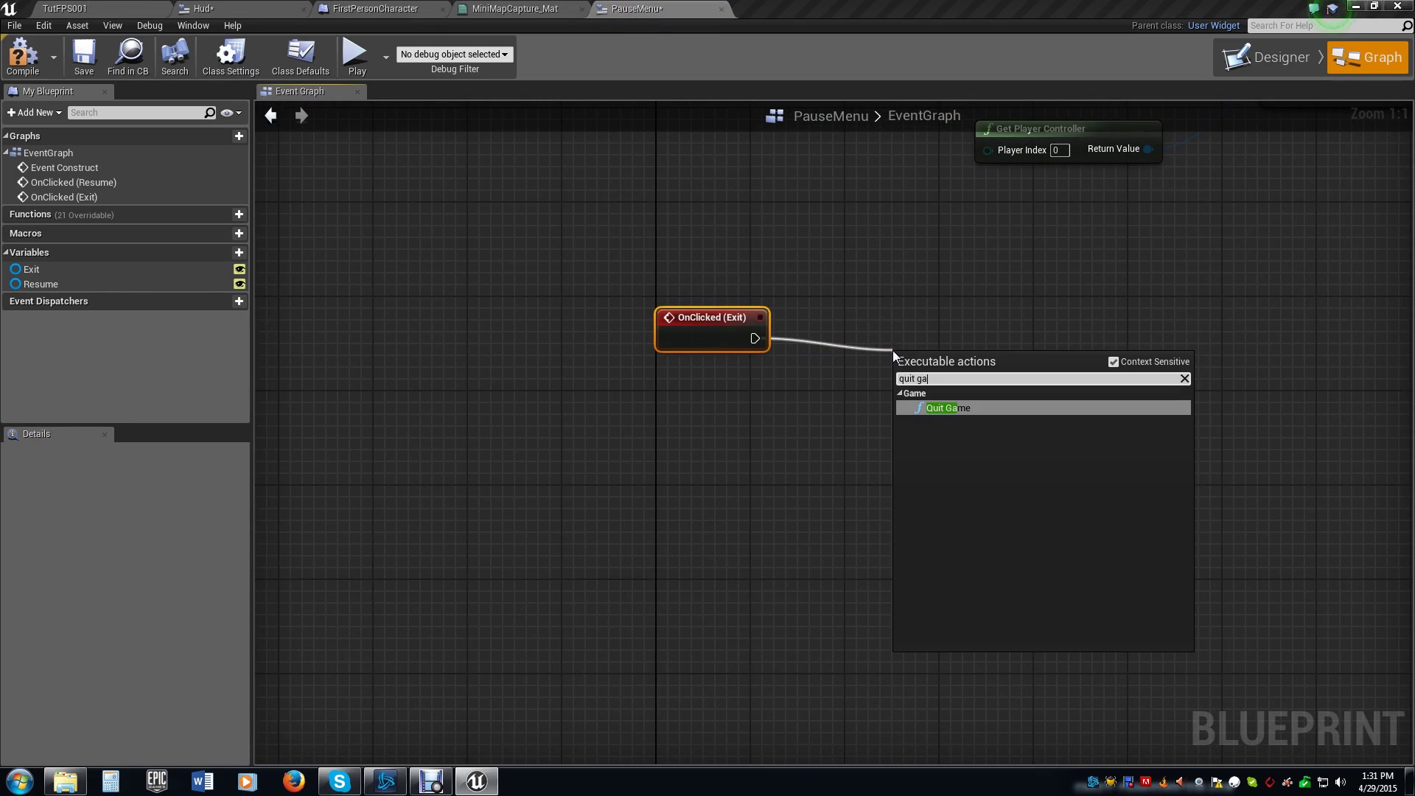
{"action": "key", "text": "Return"}
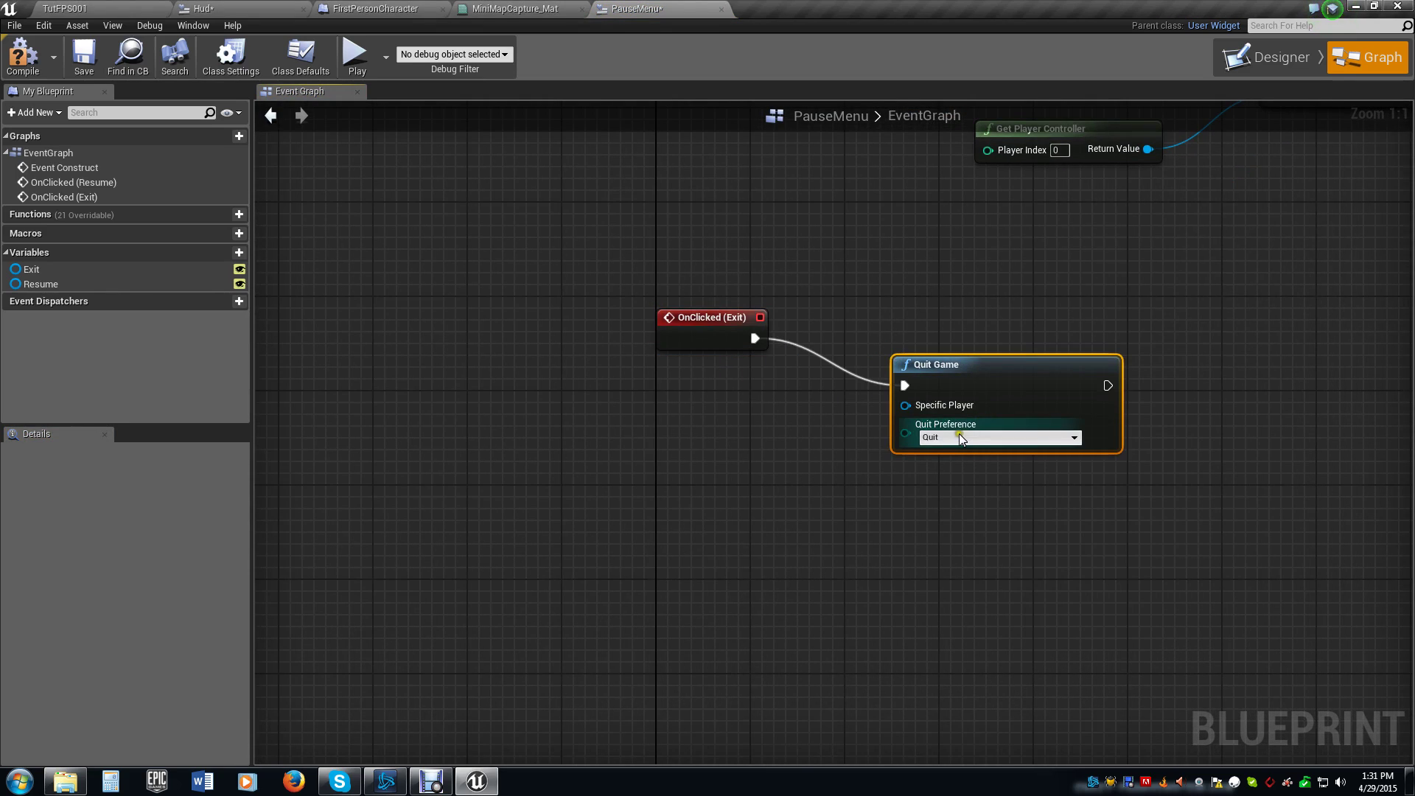
{"action": "left_click_drag", "start_coordinate": [959, 364], "coordinate": [935, 340]}
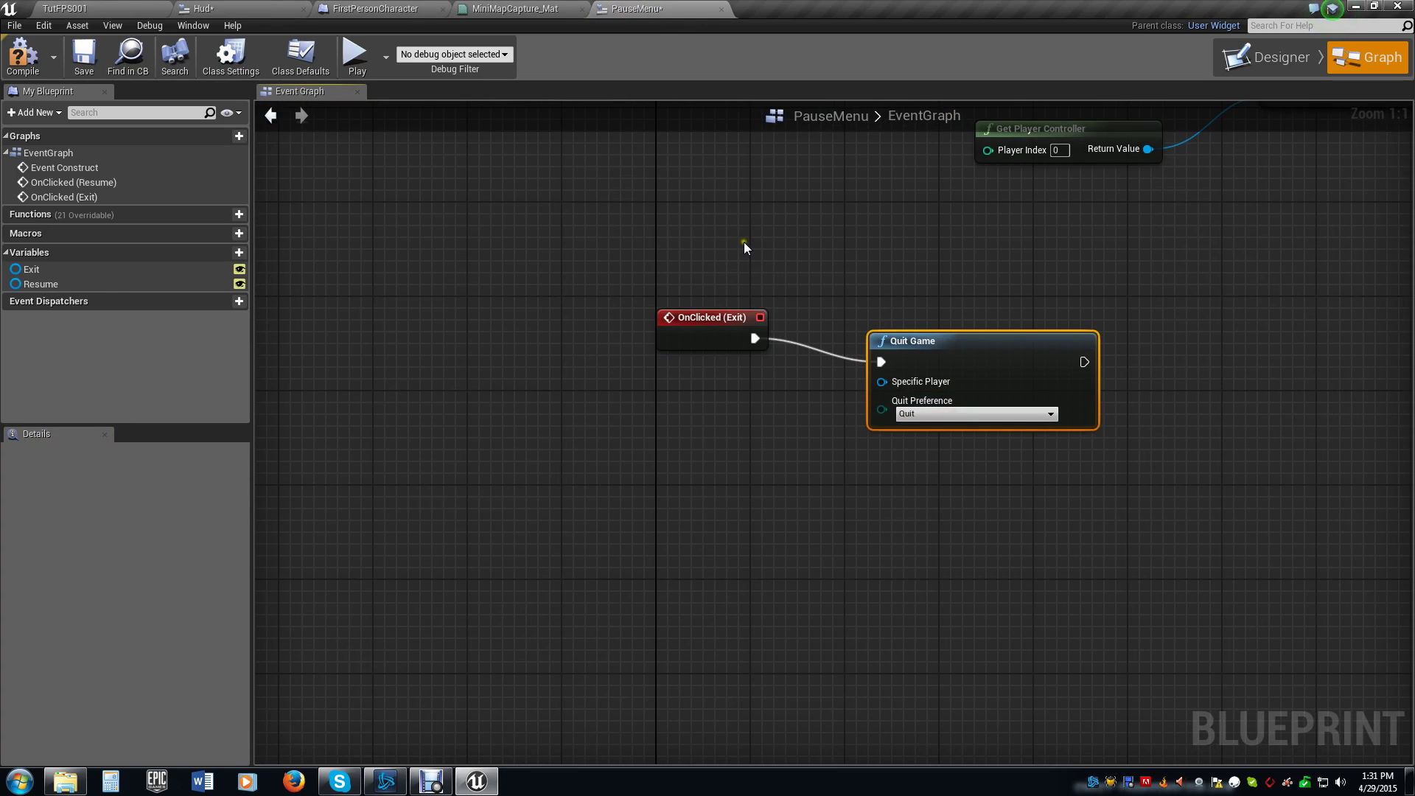
{"action": "left_click", "coordinate": [22, 56]}
{"action": "left_click", "coordinate": [83, 55]}
- Close the MiniMapCapture_Mat and PauseMenu editor tabs and bring up the Edit menu
{"action": "left_click", "coordinate": [566, 10]}
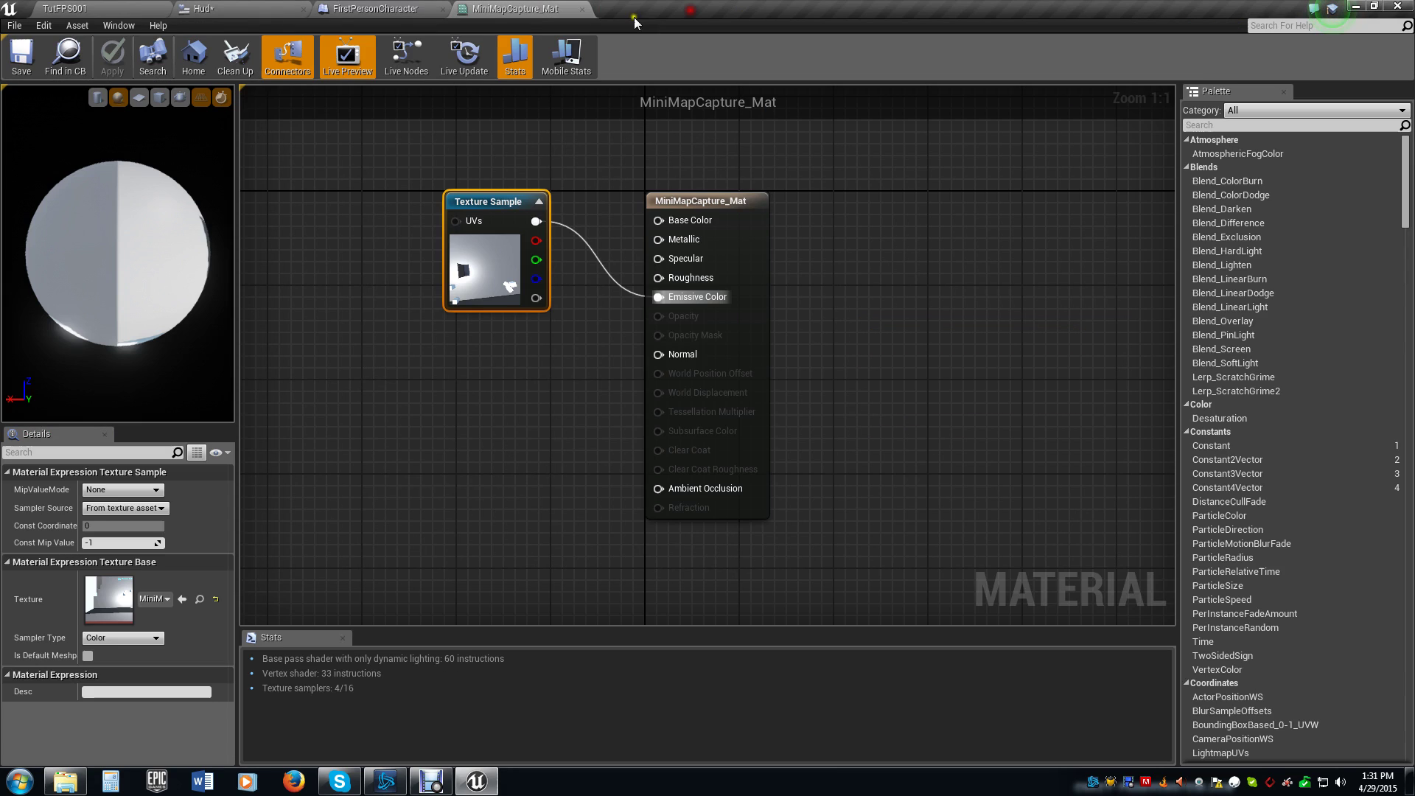
{"action": "left_click", "coordinate": [567, 9]}
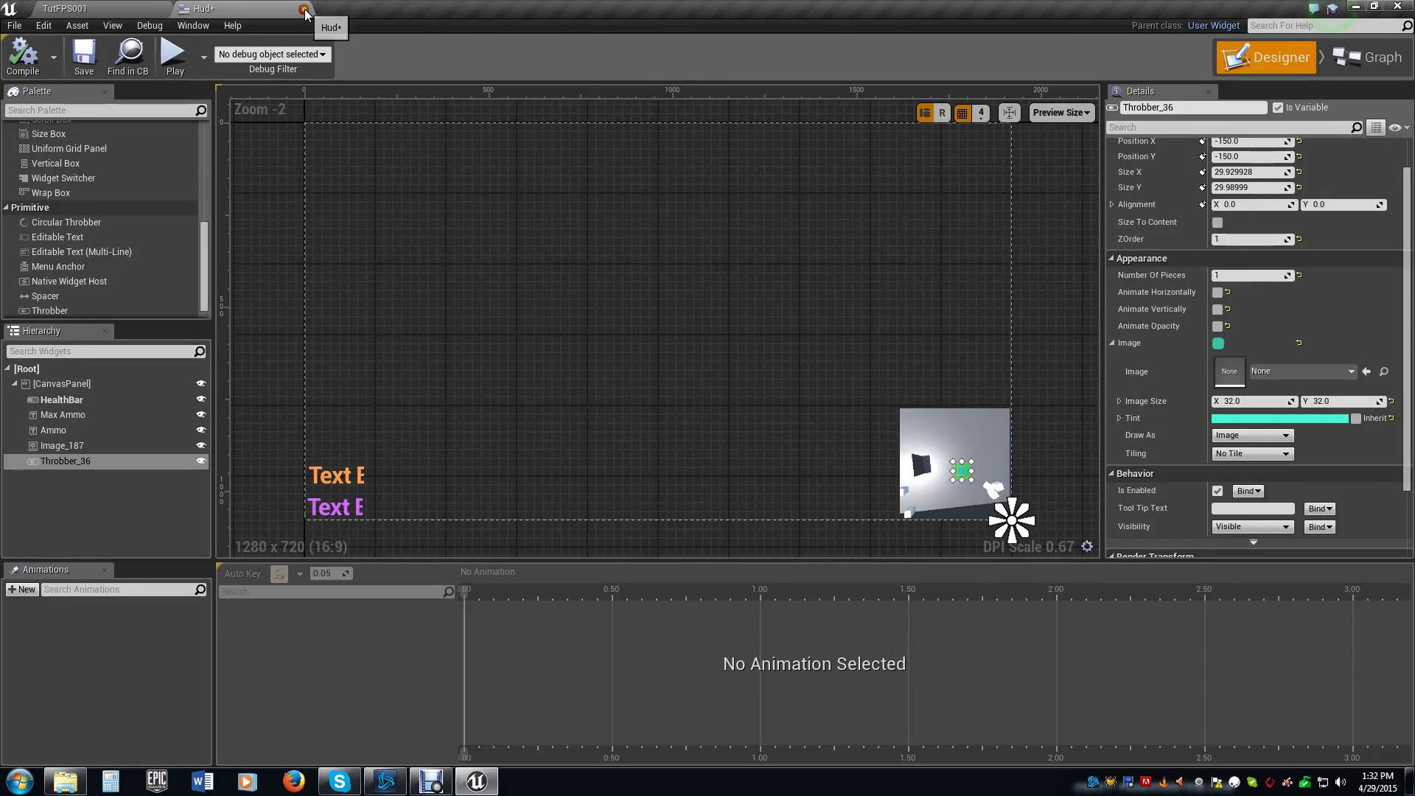
{"action": "left_click", "coordinate": [303, 8]}
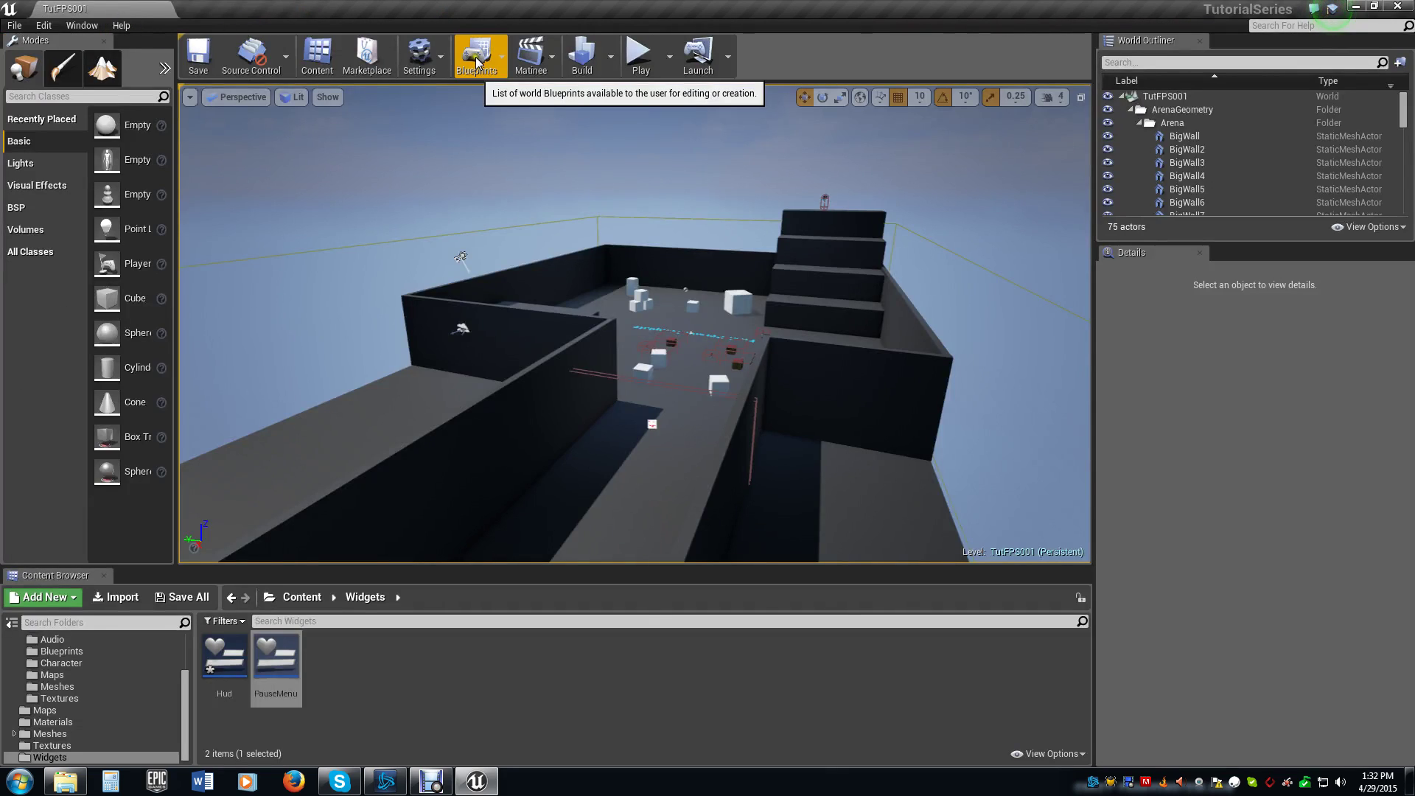
{"action": "left_click", "coordinate": [44, 25]}
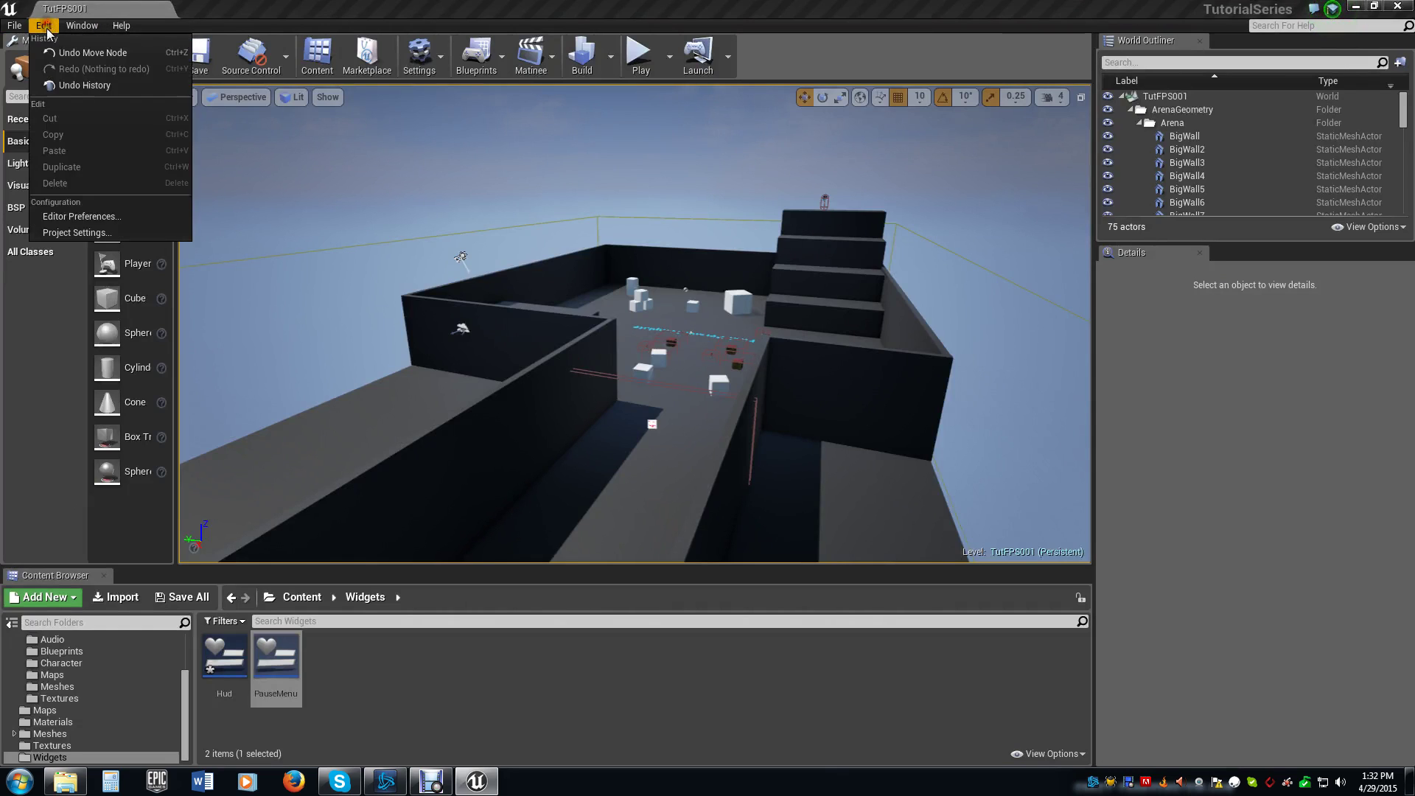
- In Project Settings > Input, add an Action Mapping named Pause bound to the P key
{"action": "left_click", "coordinate": [72, 233]}
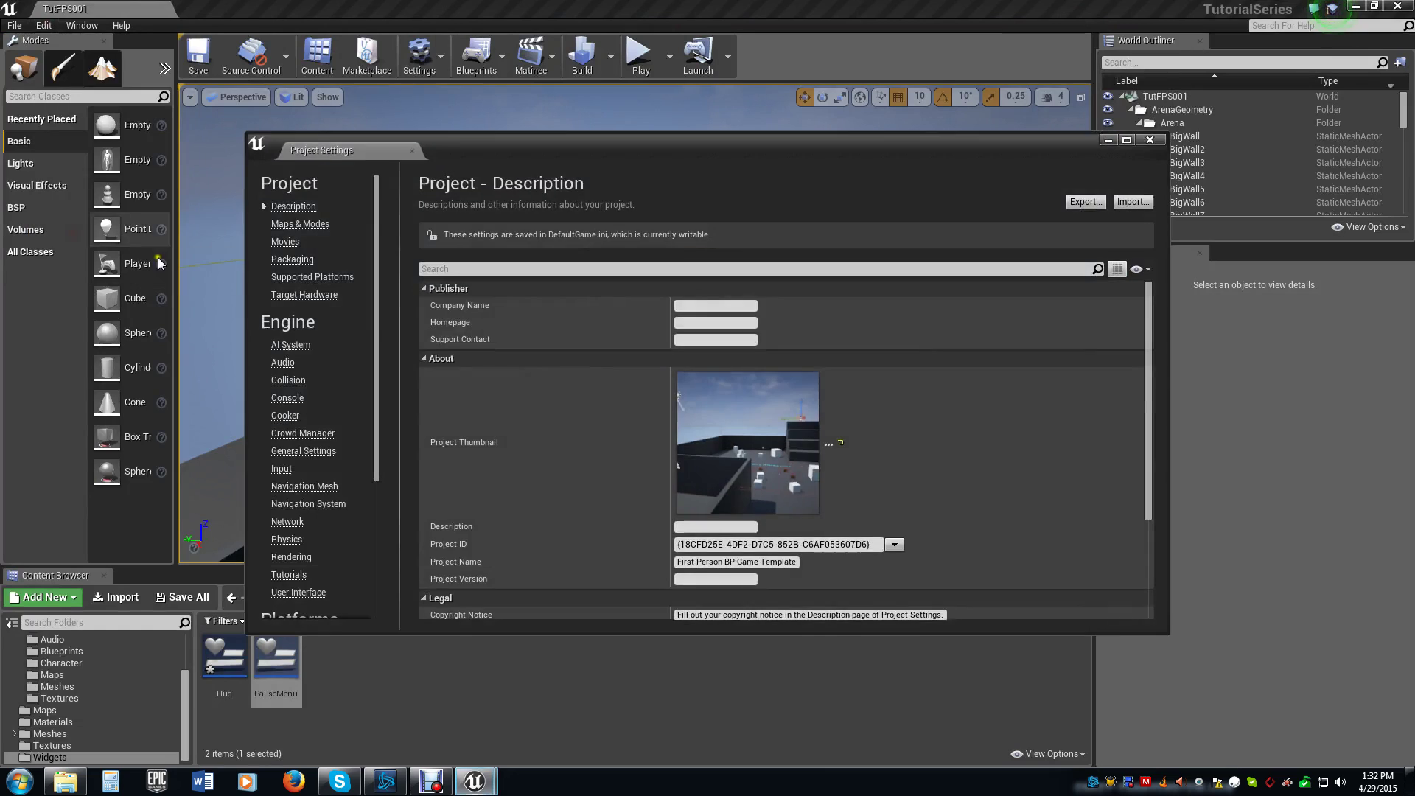
{"action": "left_click", "coordinate": [282, 469]}
{"action": "left_click", "coordinate": [425, 329]}
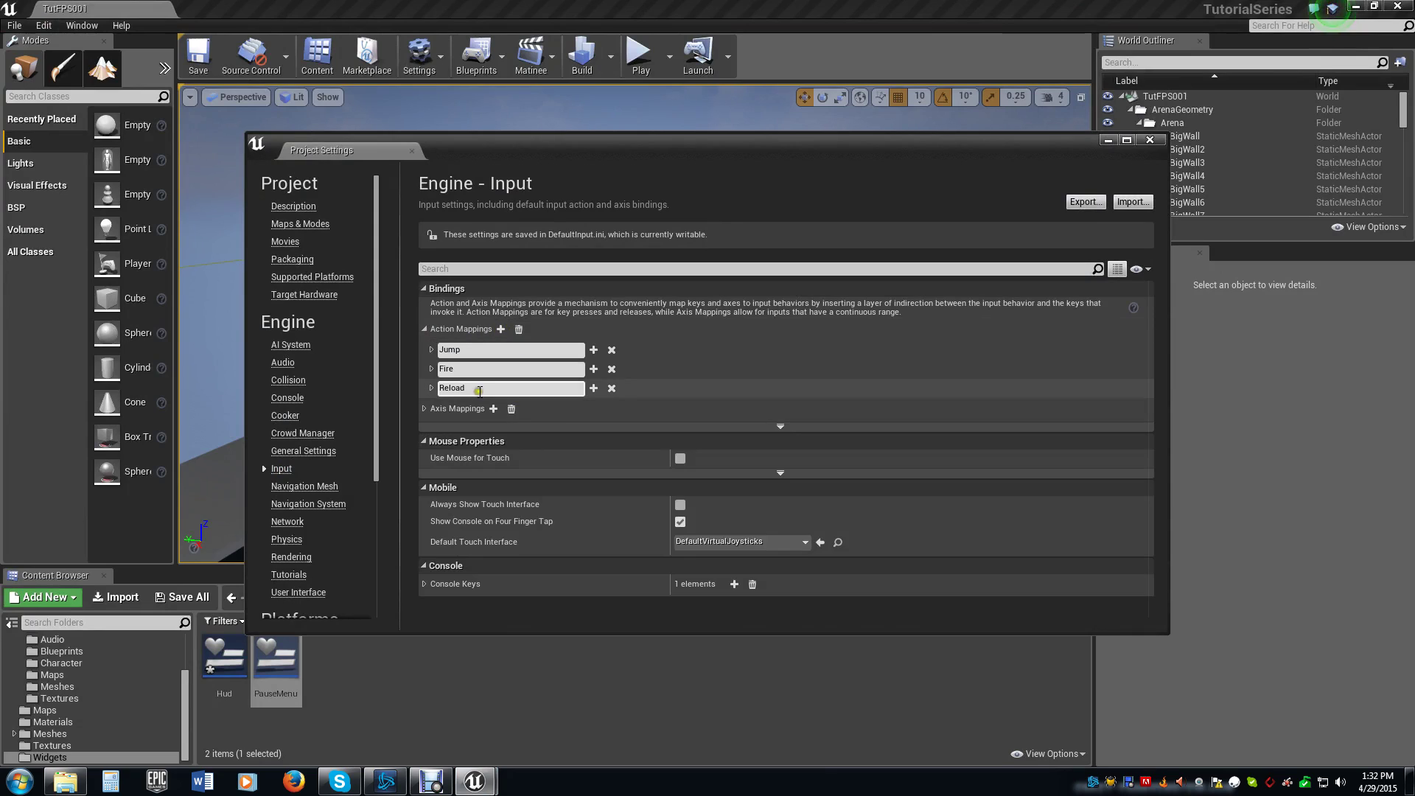
{"action": "left_click", "coordinate": [501, 330]}
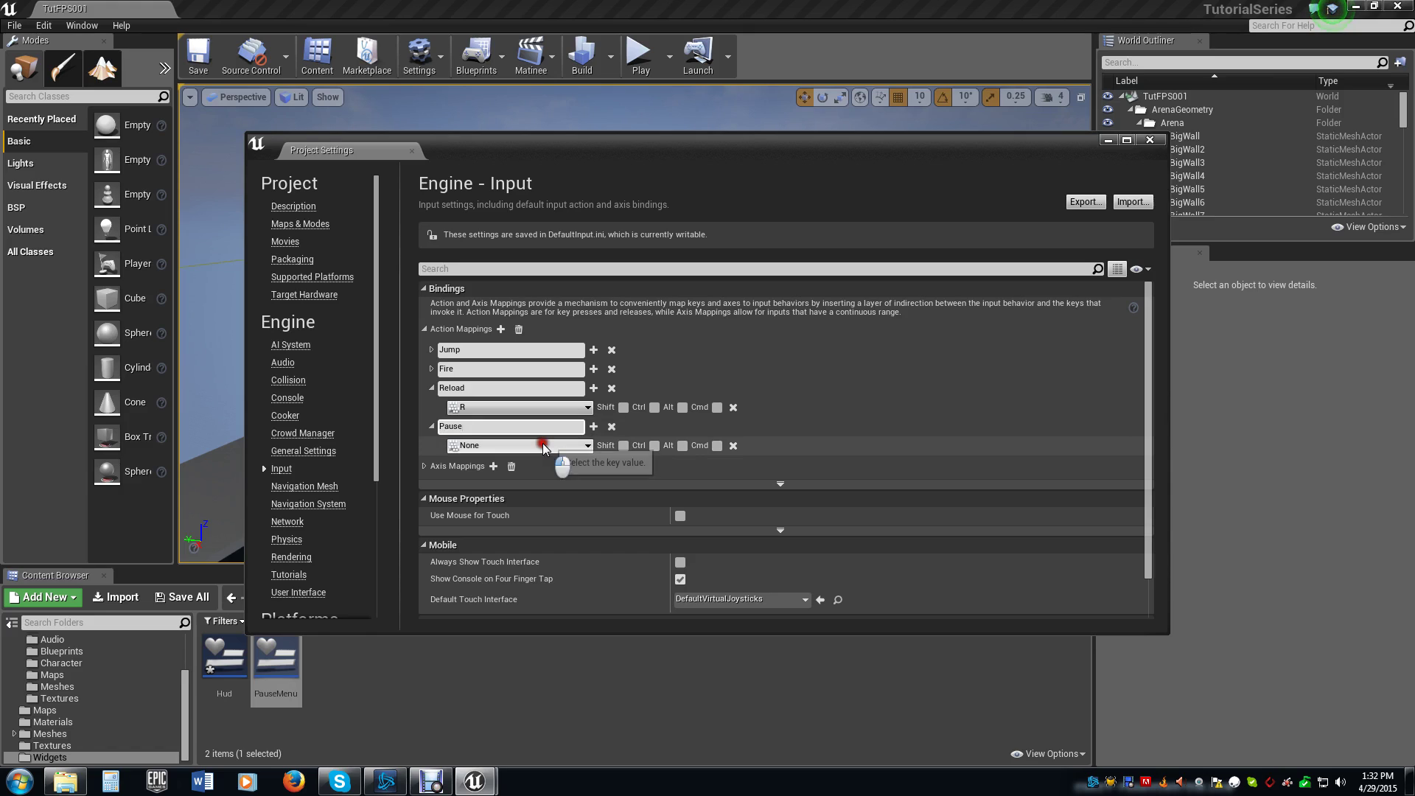
{"action": "left_click", "coordinate": [543, 446]}
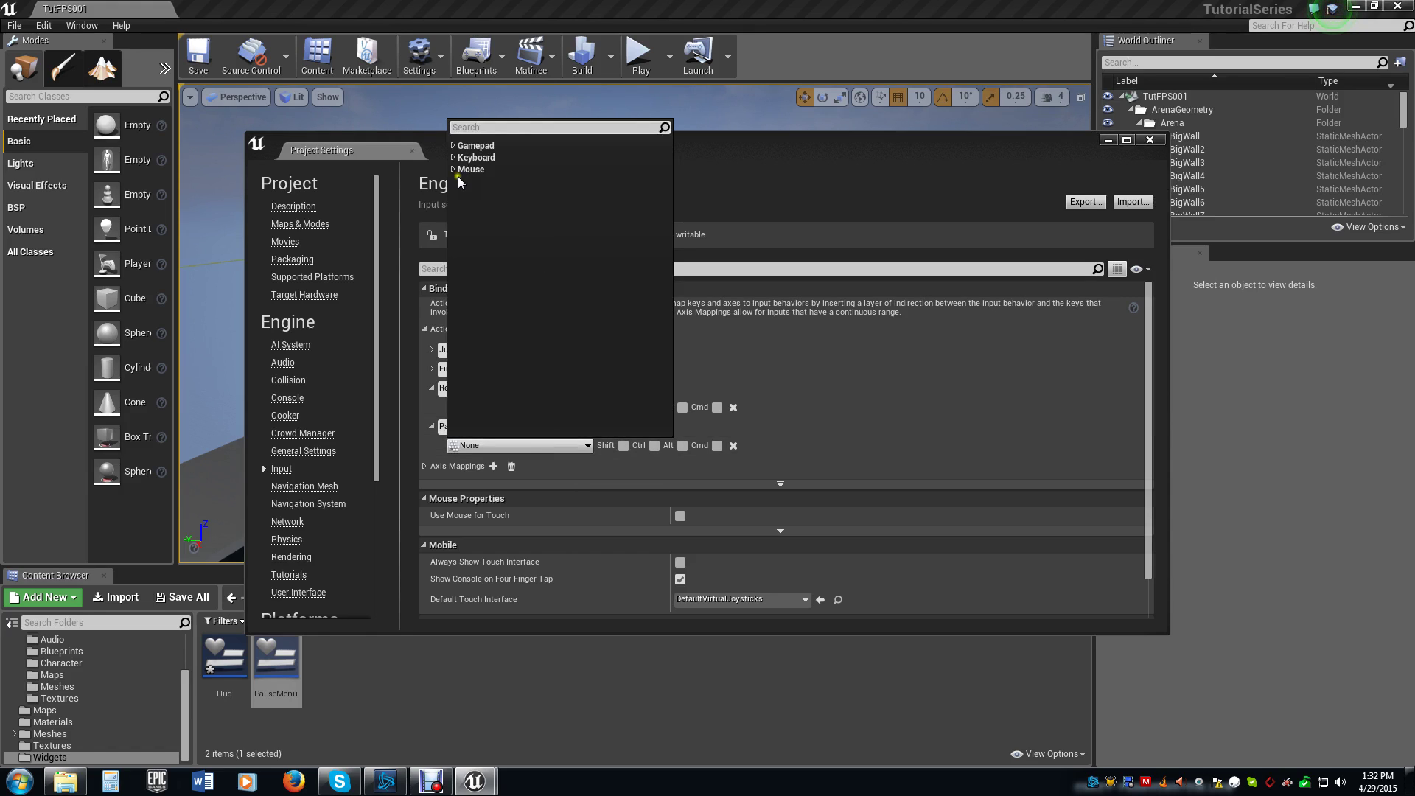
{"action": "left_click", "coordinate": [476, 158]}
{"action": "scroll", "coordinate": [524, 361], "scroll_direction": "down", "scroll_amount": 3}
{"action": "scroll", "coordinate": [524, 365], "scroll_direction": "down", "scroll_amount": 5}
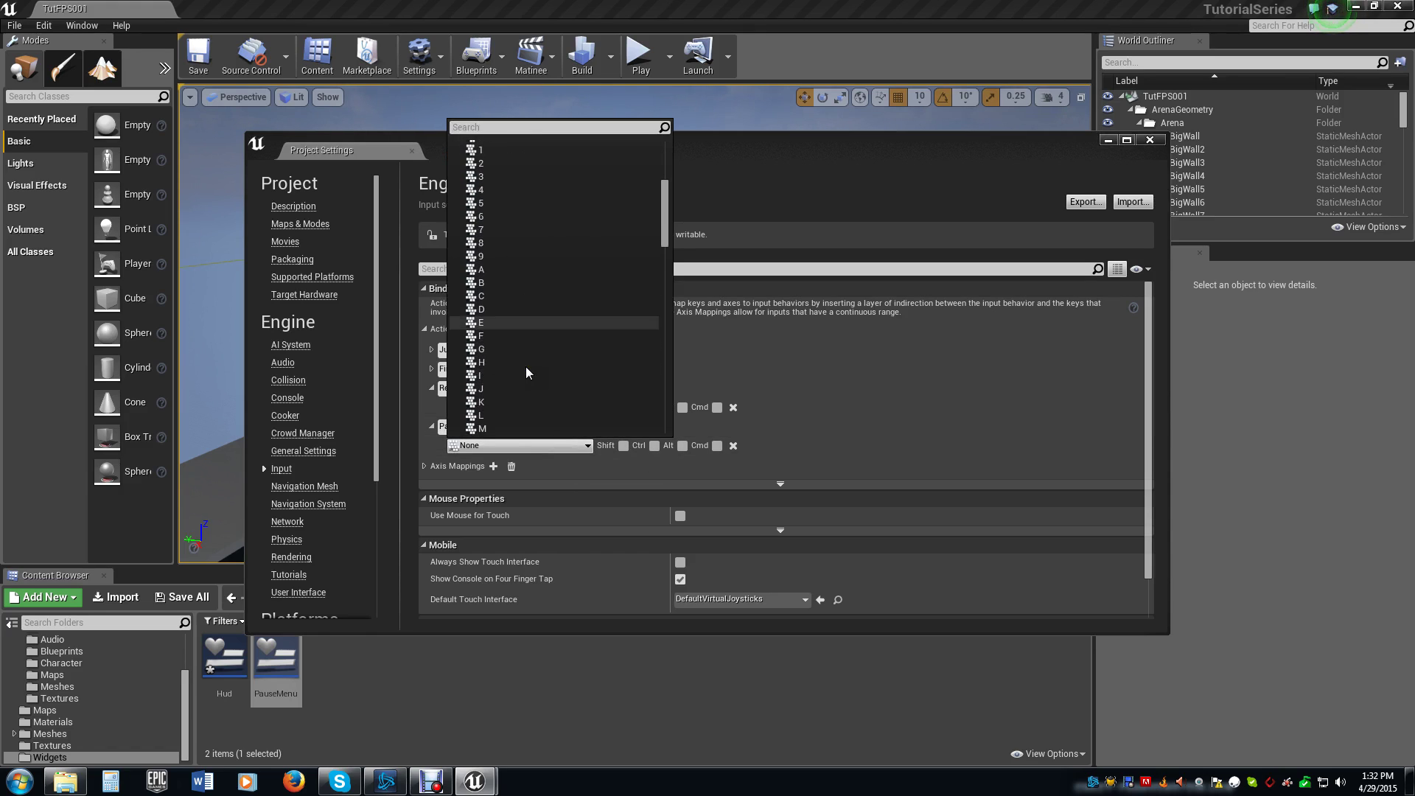
{"action": "left_click", "coordinate": [480, 303]}
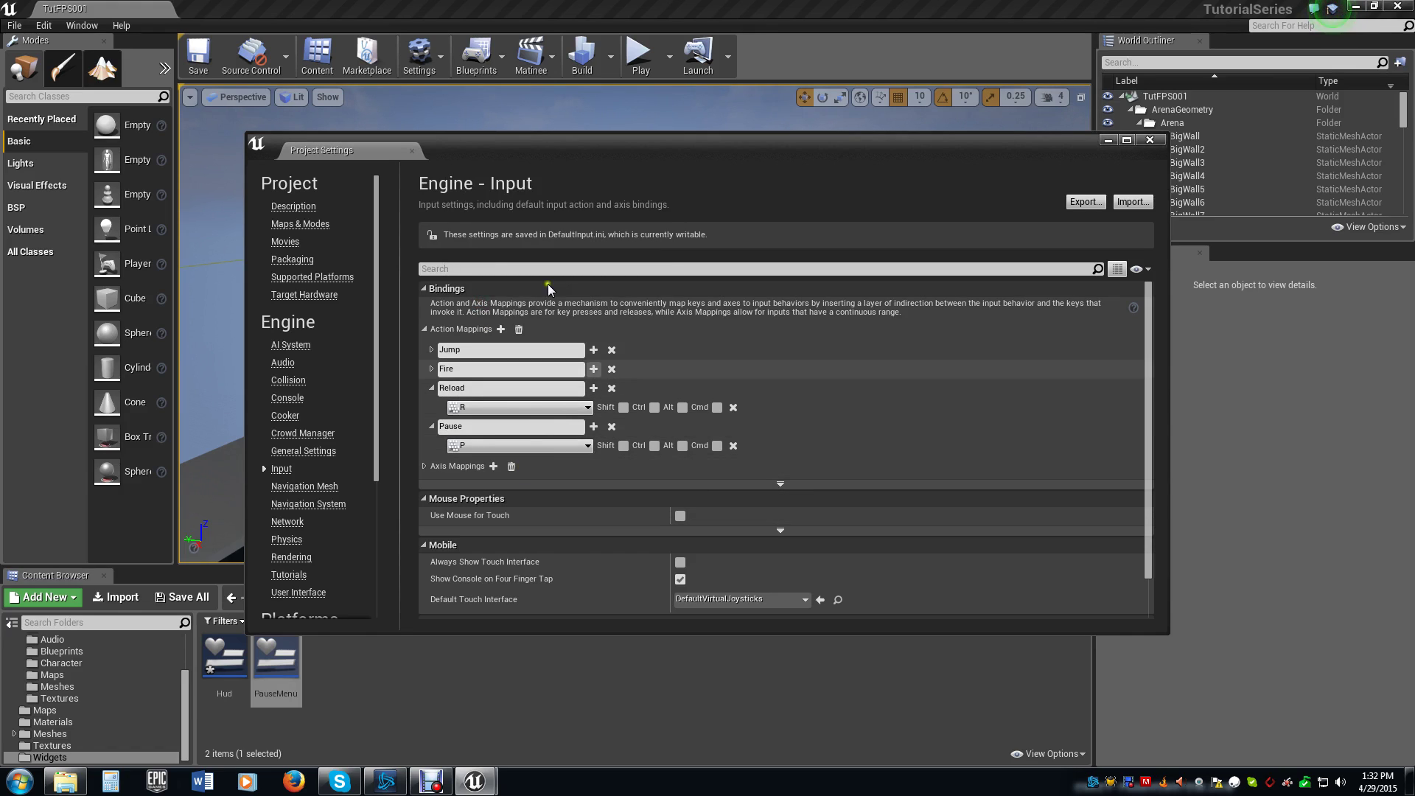
- Add a second Pause key binding set to the gamepad Global Pause key
{"action": "left_click", "coordinate": [593, 426]}
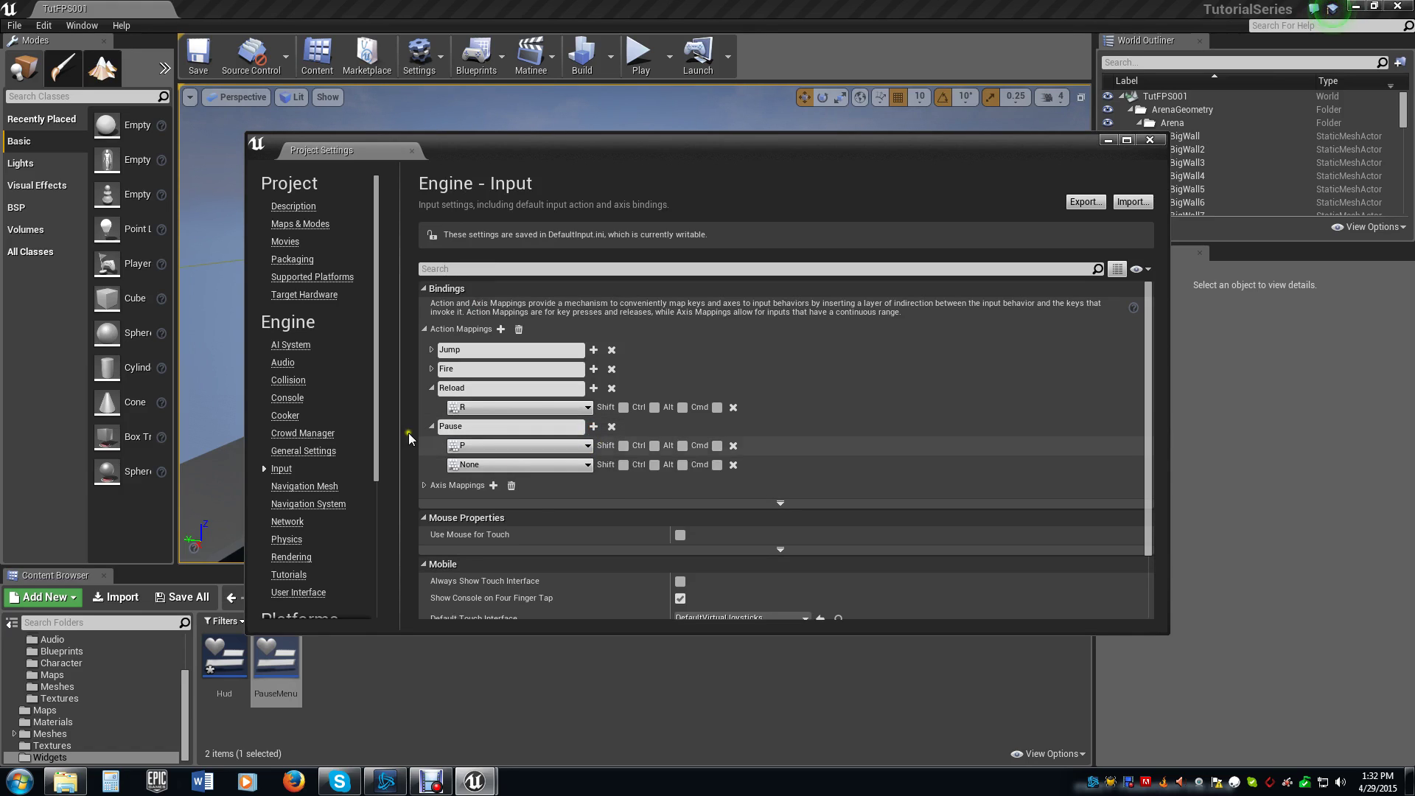
{"action": "left_click", "coordinate": [481, 466]}
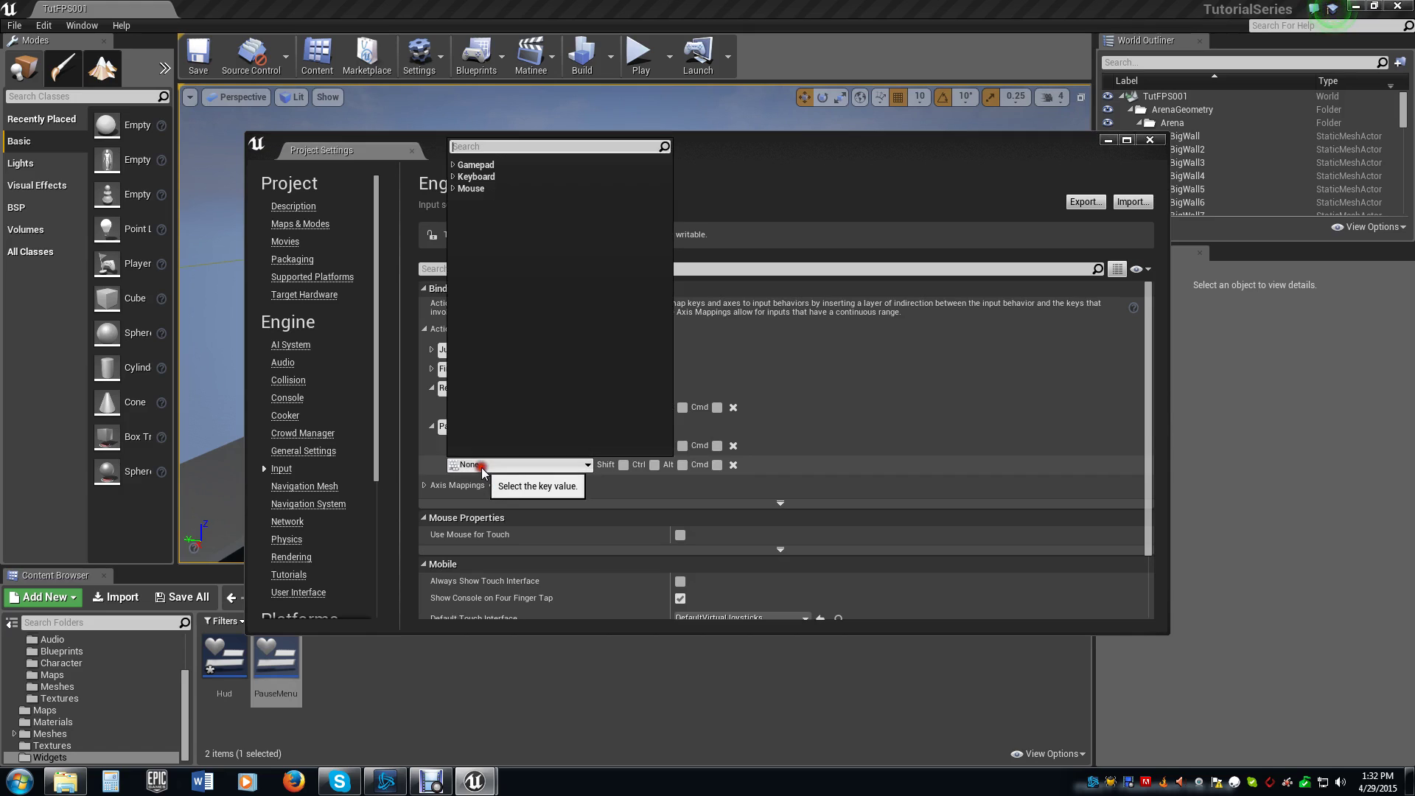
{"action": "left_click", "coordinate": [452, 165]}
{"action": "scroll", "coordinate": [613, 280], "scroll_direction": "down", "scroll_amount": 5}
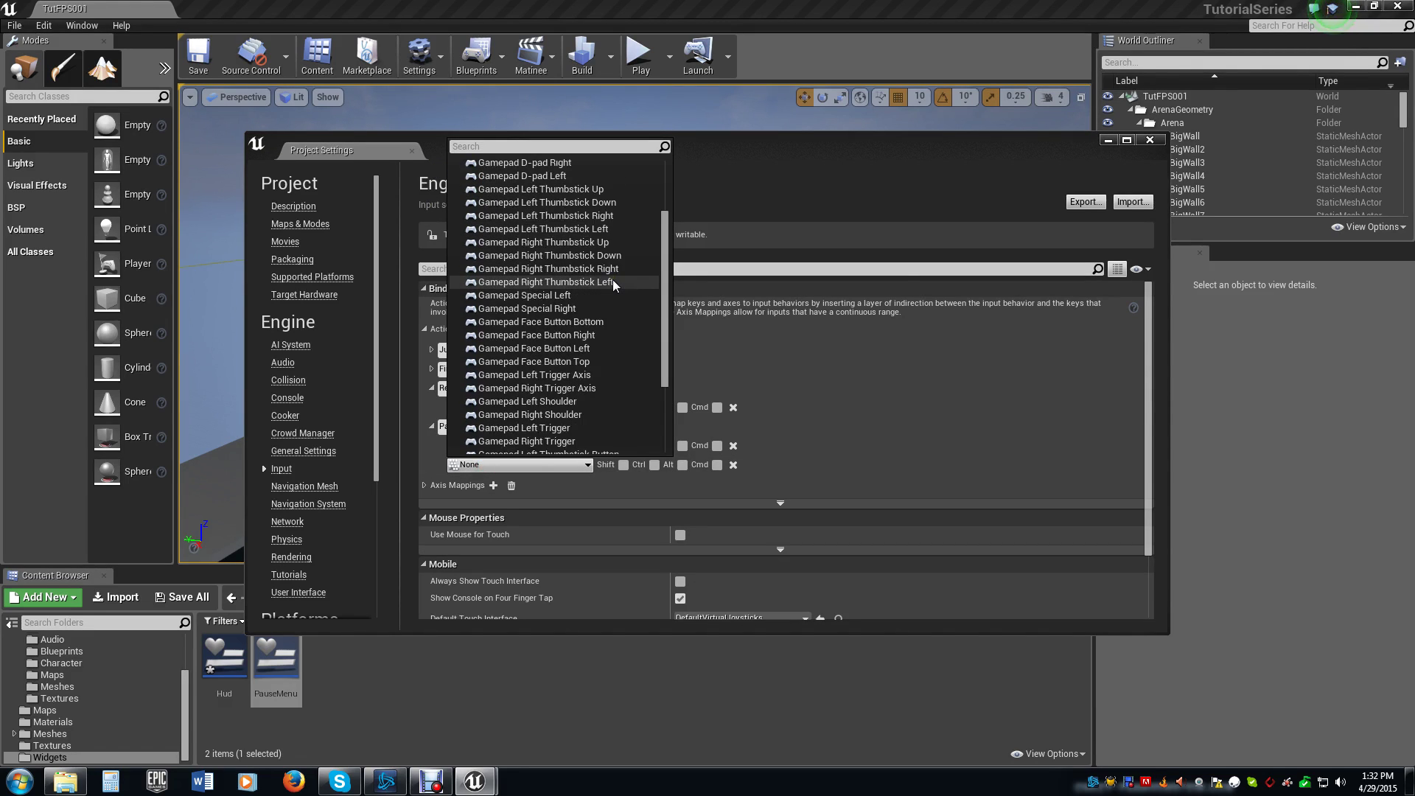
{"action": "scroll", "coordinate": [612, 280], "scroll_direction": "down", "scroll_amount": 3}
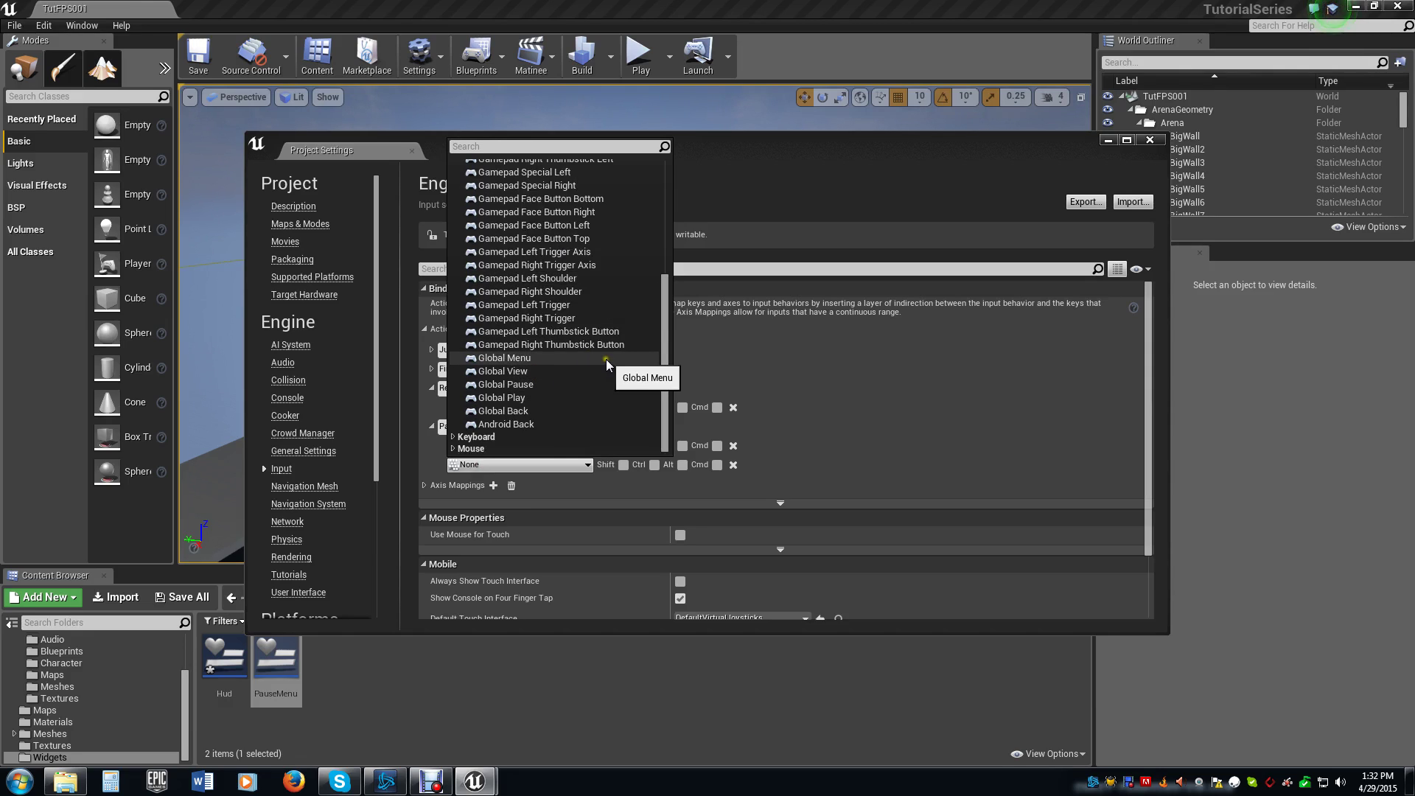
{"action": "left_click", "coordinate": [525, 384]}
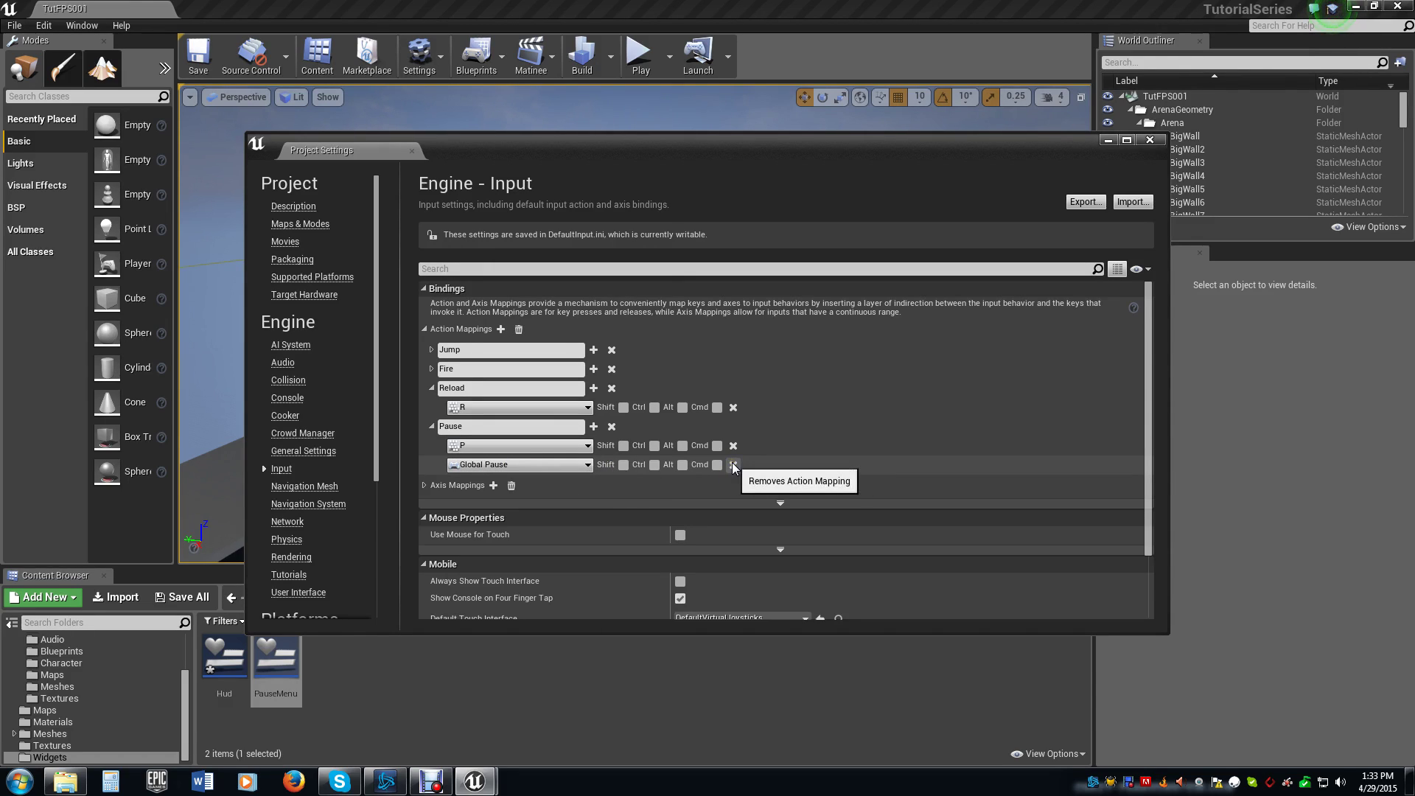
- Remove the Global Pause binding so Pause is bound only to P
{"action": "left_click", "coordinate": [586, 465]}
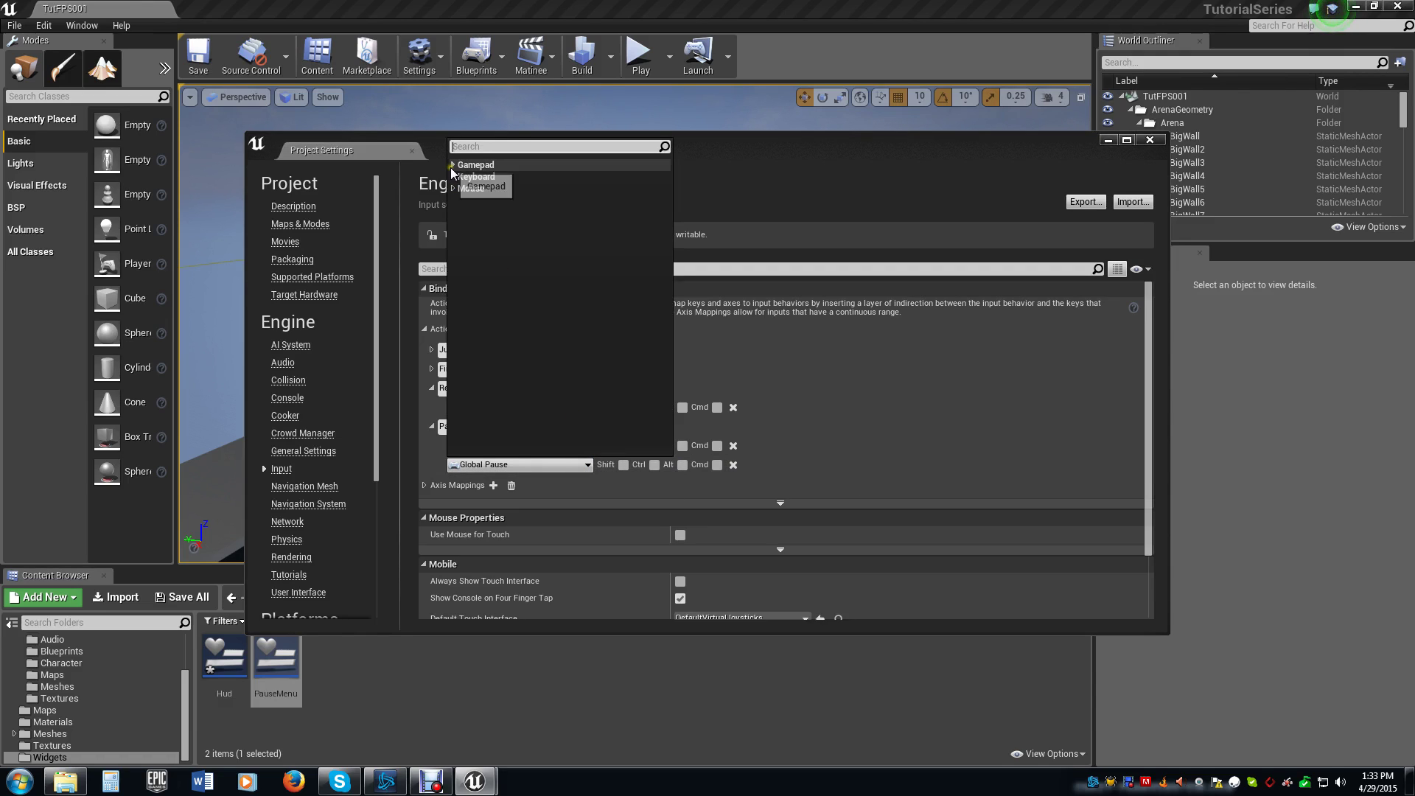
{"action": "left_click", "coordinate": [474, 165]}
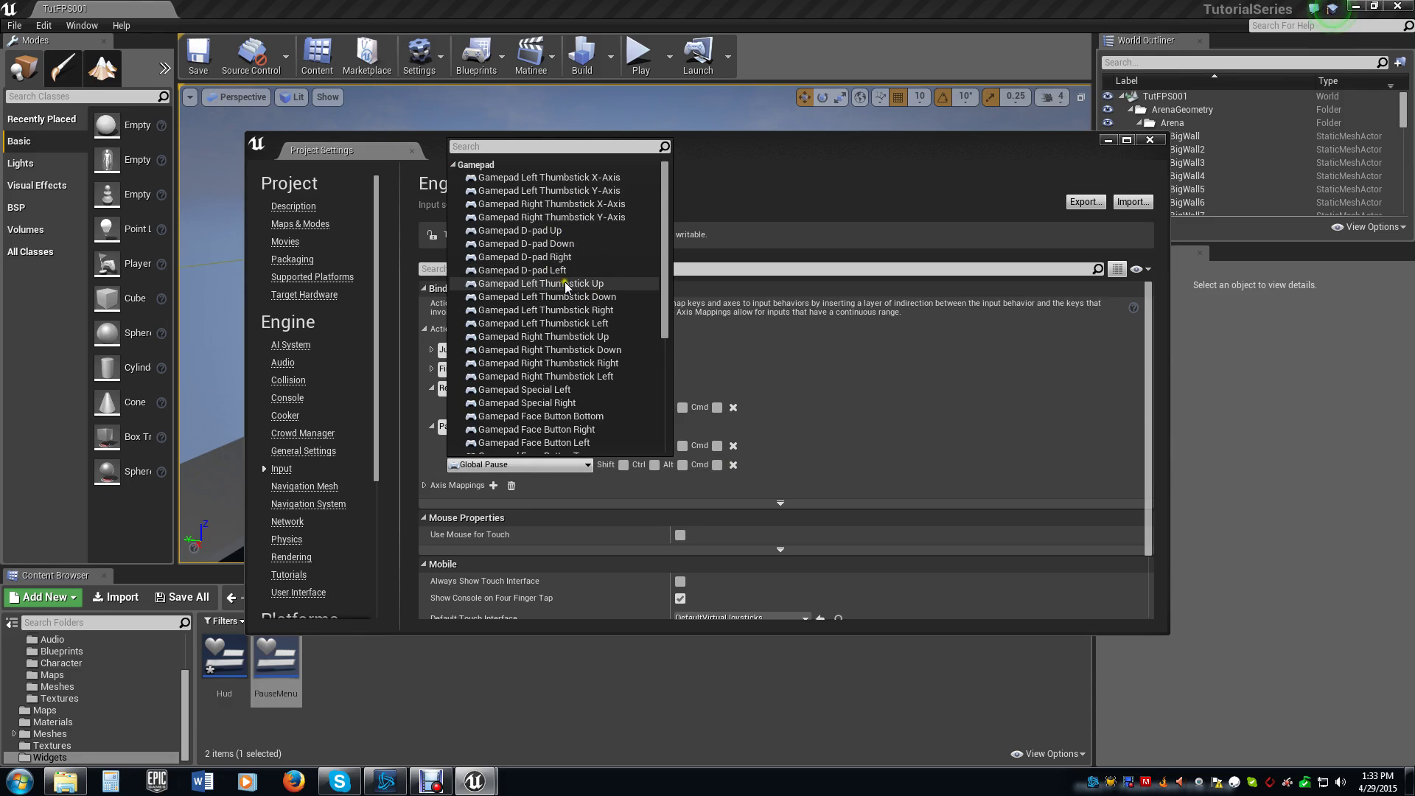
{"action": "scroll", "coordinate": [614, 347], "scroll_direction": "down", "scroll_amount": 3}
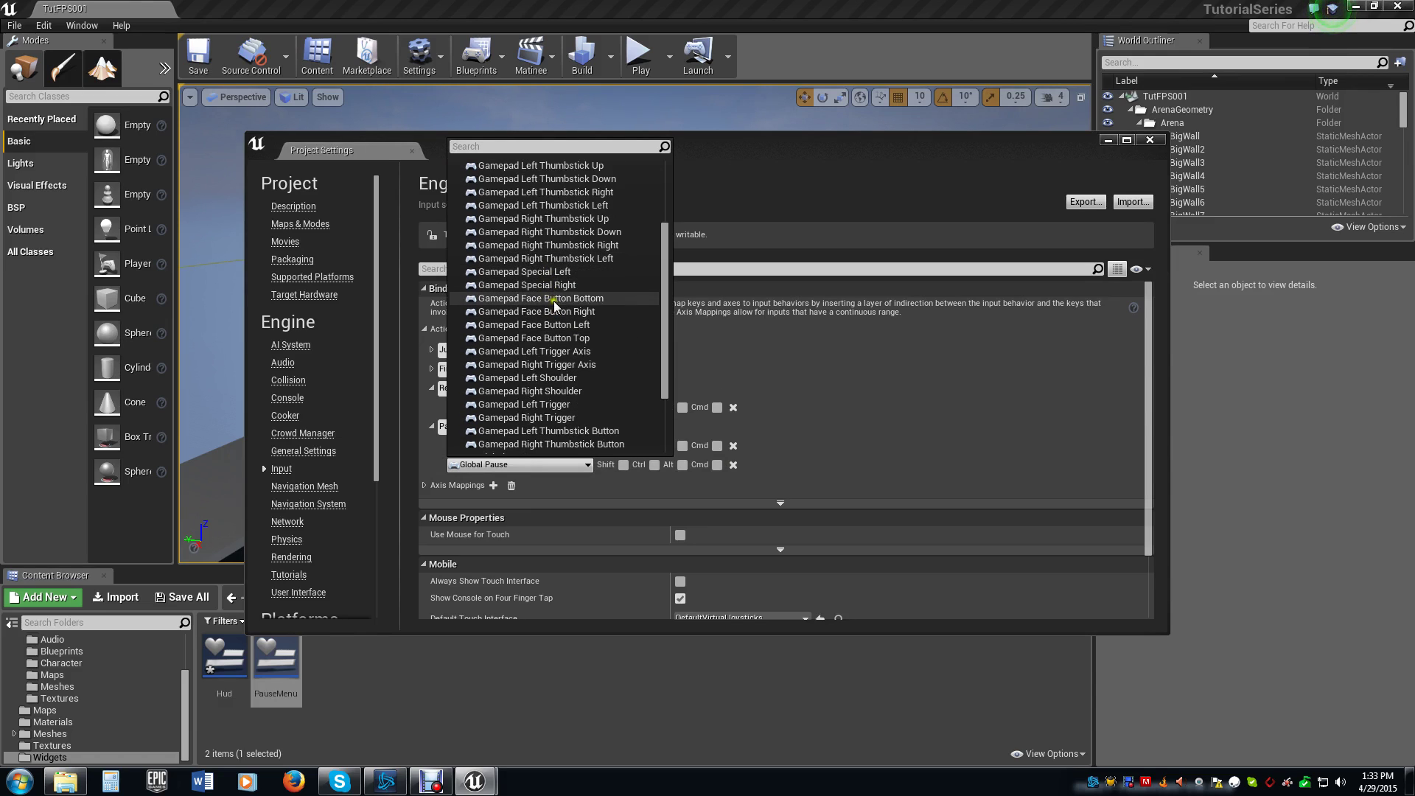
{"action": "scroll", "coordinate": [553, 413], "scroll_direction": "down", "scroll_amount": 3}
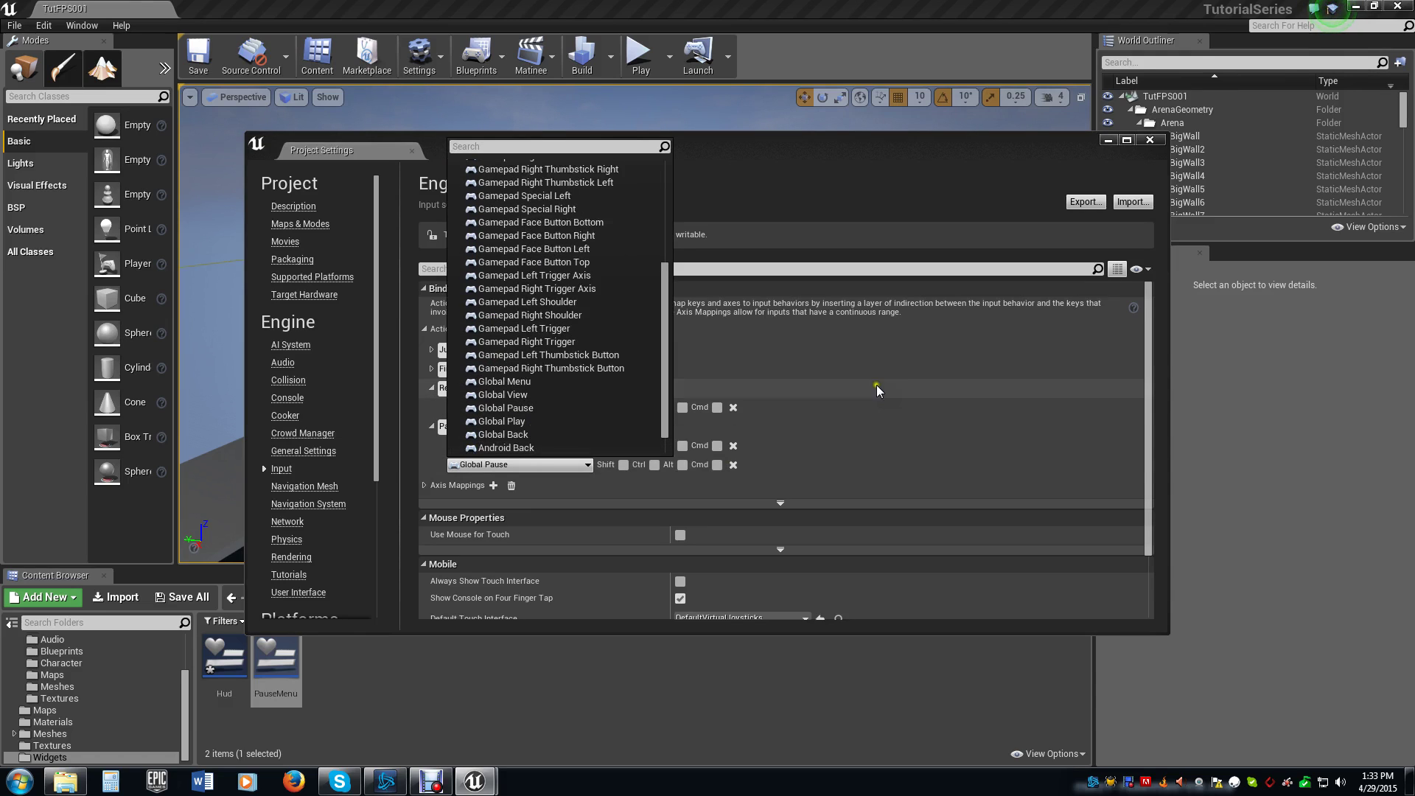
{"action": "left_click", "coordinate": [957, 408]}
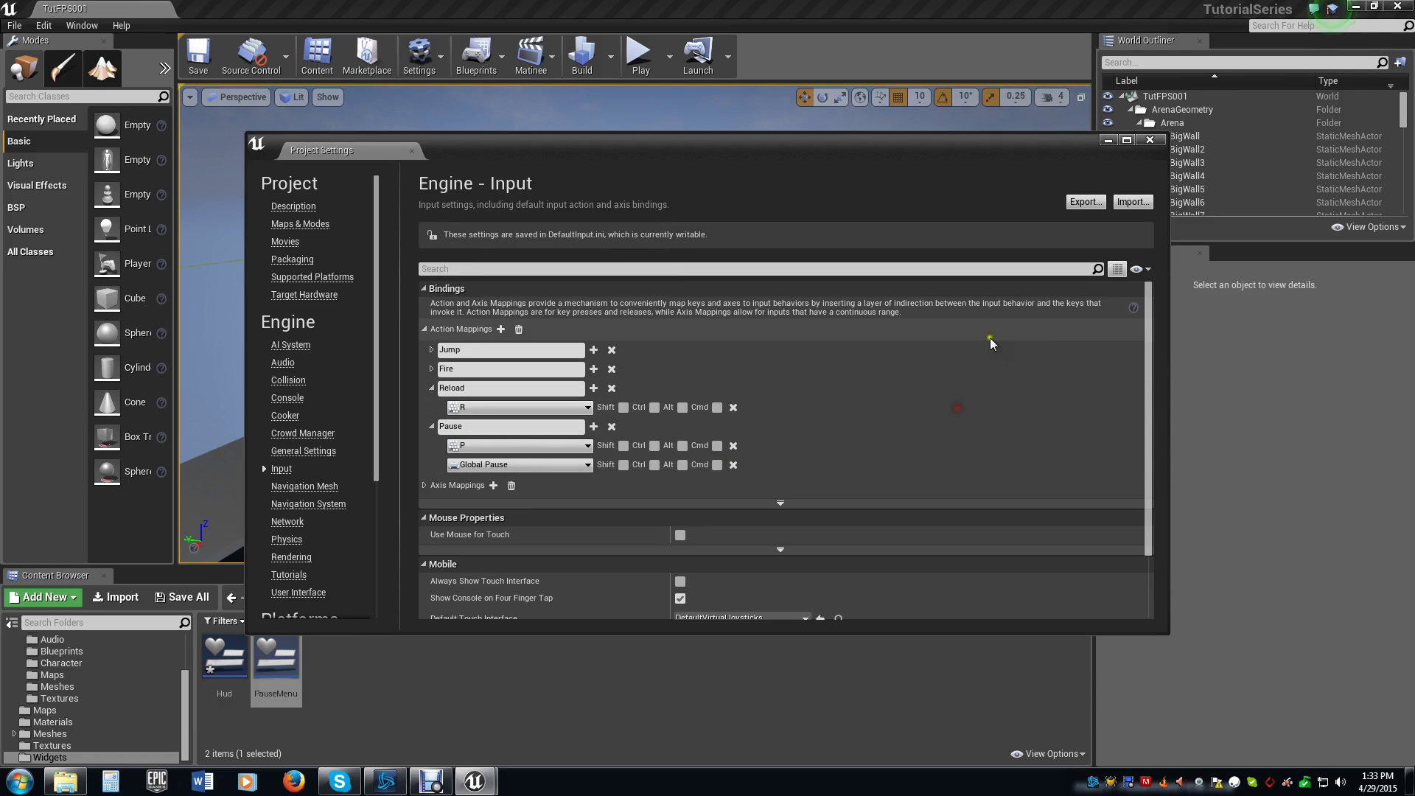
{"action": "left_click", "coordinate": [733, 466]}
- Close Project Settings and open the Level Blueprint from the Blueprints menu
{"action": "left_click", "coordinate": [1149, 140]}
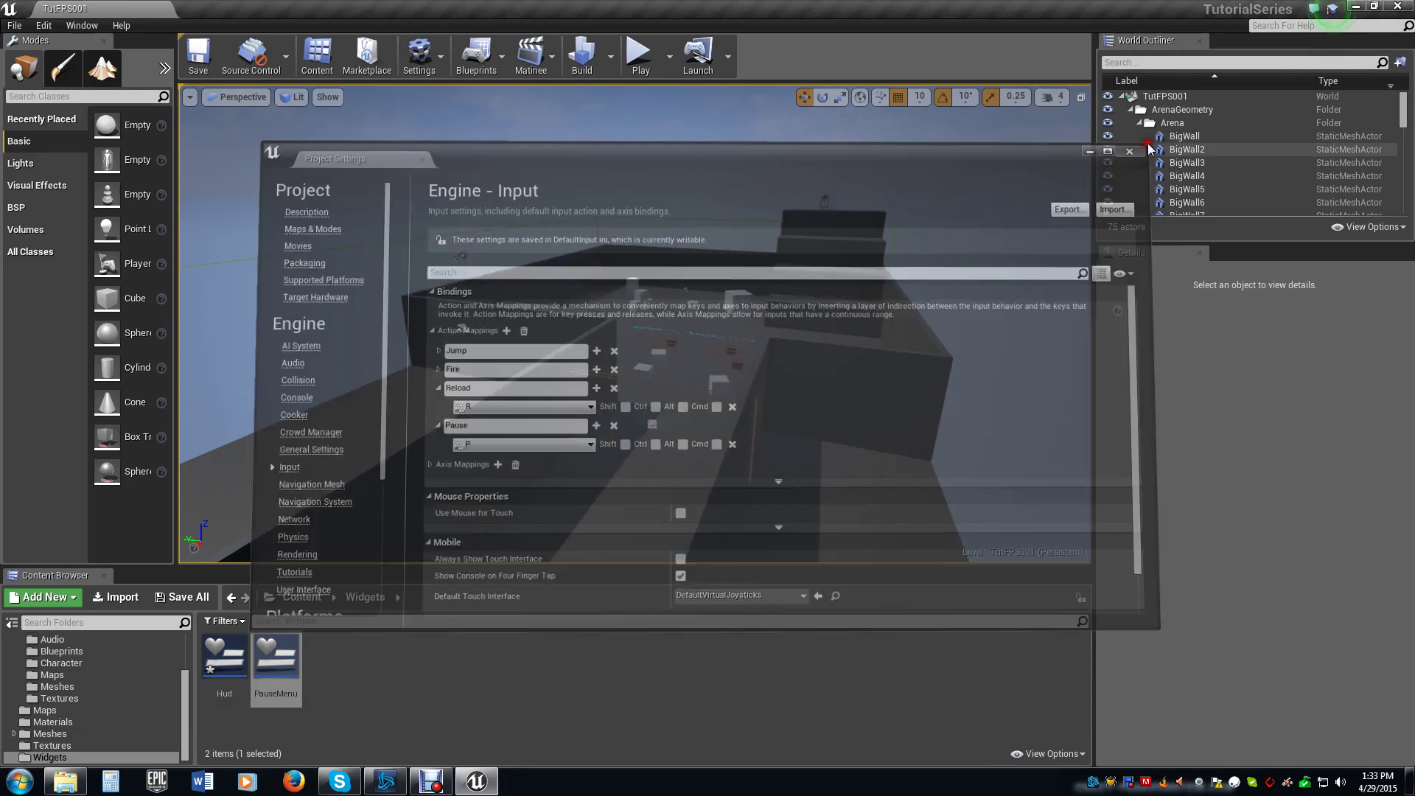
{"action": "left_click", "coordinate": [476, 55]}
{"action": "left_click", "coordinate": [531, 179]}
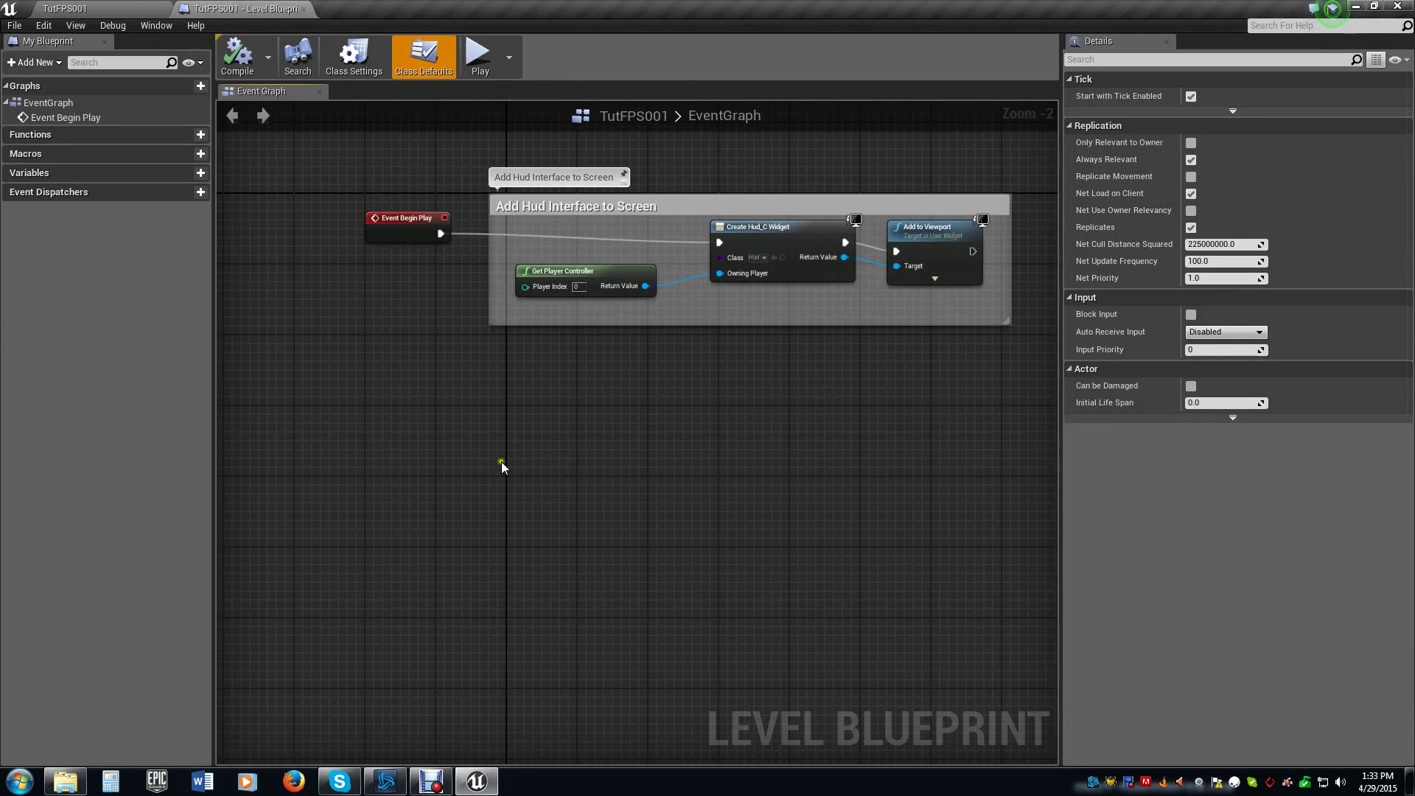
- Add an InputAction Pause event node to the level blueprint graph
{"action": "right_click", "coordinate": [373, 468]}
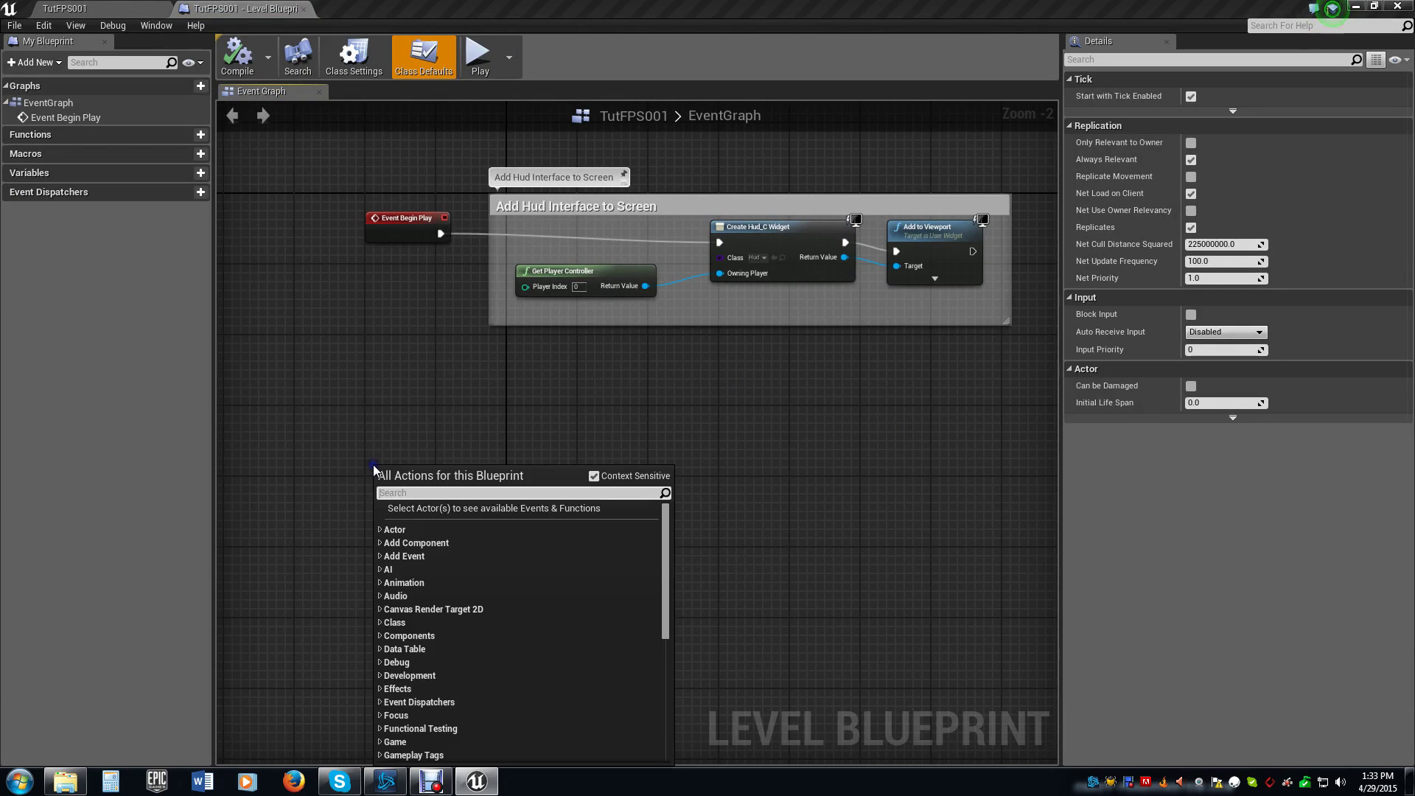
{"action": "type", "text": "Pause"}
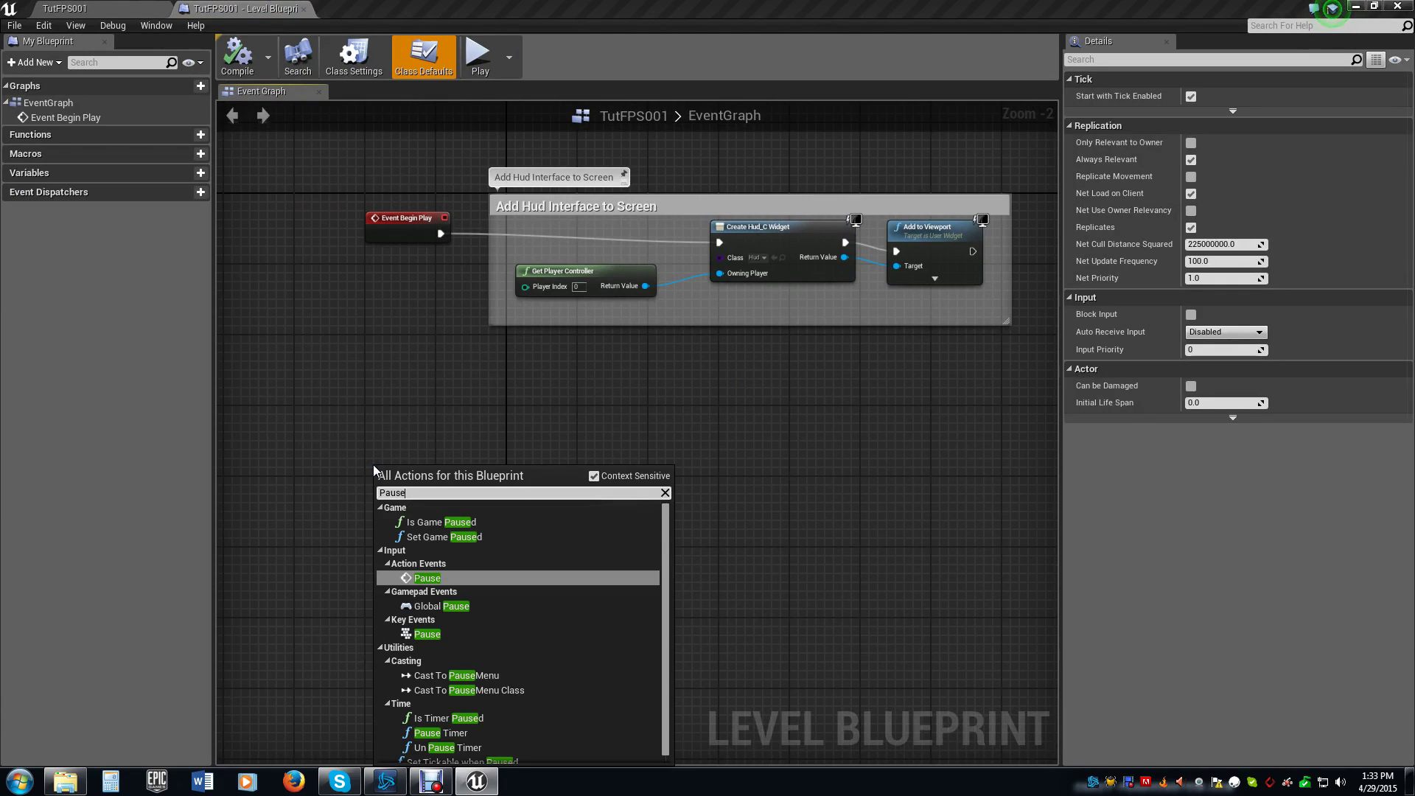
{"action": "left_click", "coordinate": [427, 578]}
{"action": "left_click_drag", "start_coordinate": [413, 474], "coordinate": [545, 486]}
- Wire Pressed to a Set Game Paused node with Paused ticked
{"action": "type", "text": "set game"}
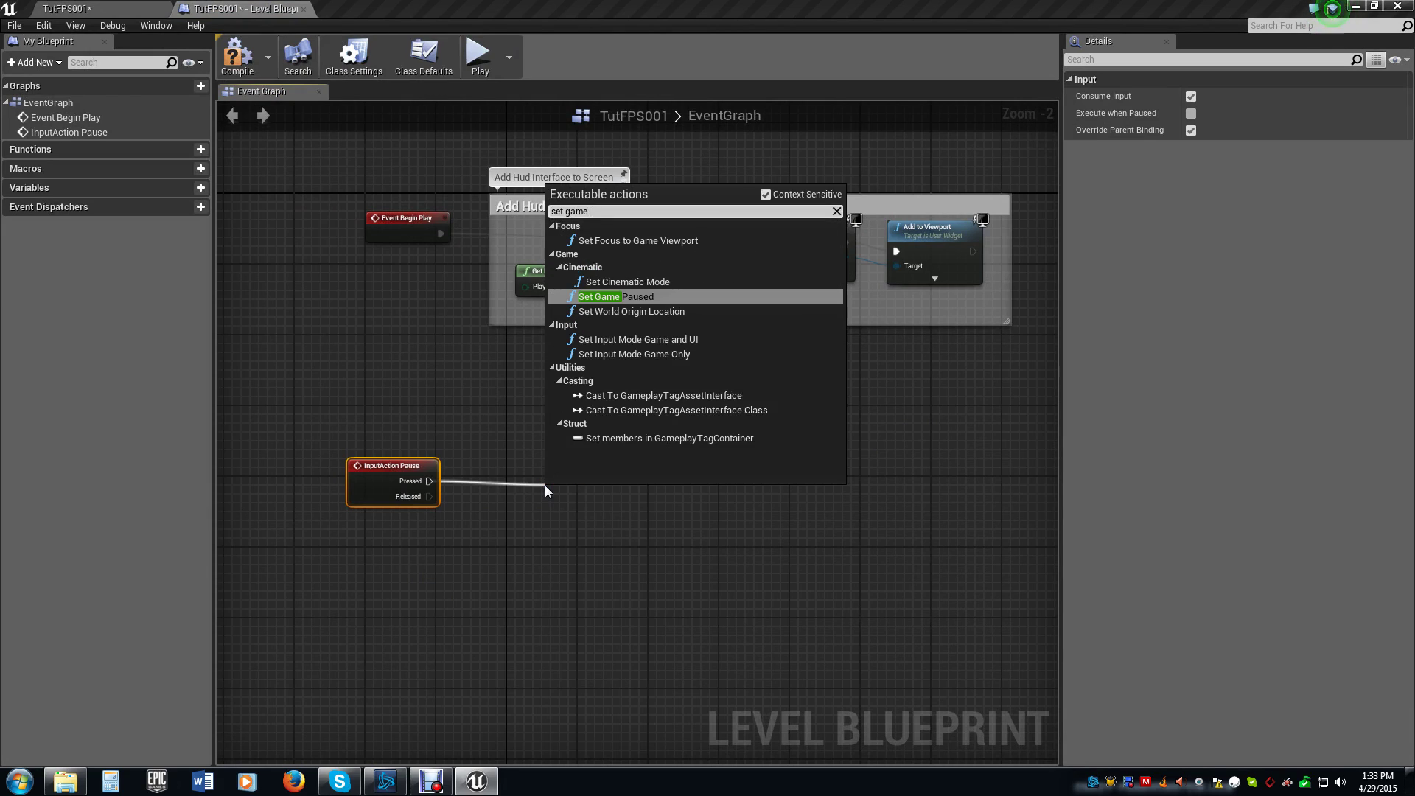
{"action": "left_click", "coordinate": [611, 297]}
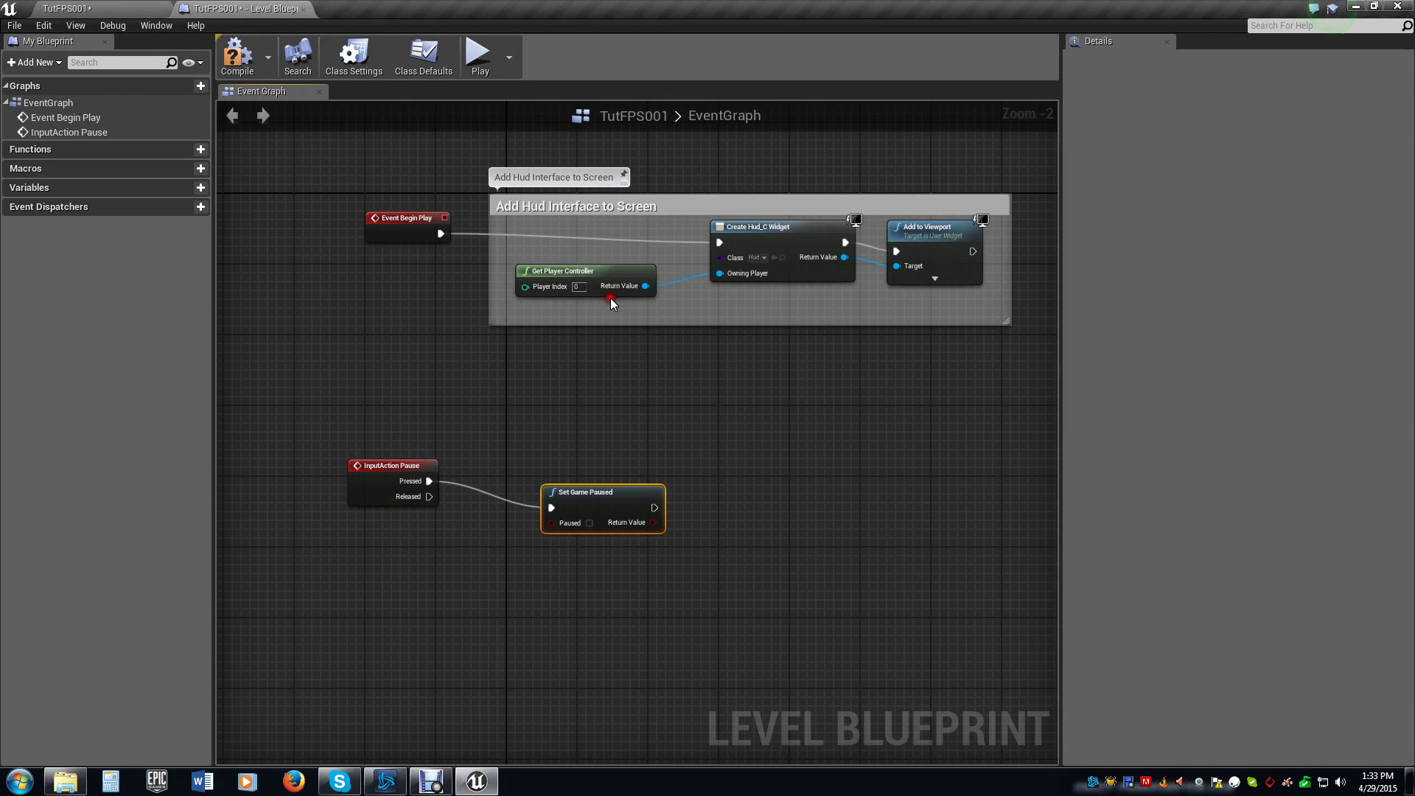
{"action": "left_click", "coordinate": [590, 523]}
{"action": "right_click_drag", "start_coordinate": [649, 577], "coordinate": [528, 557]}
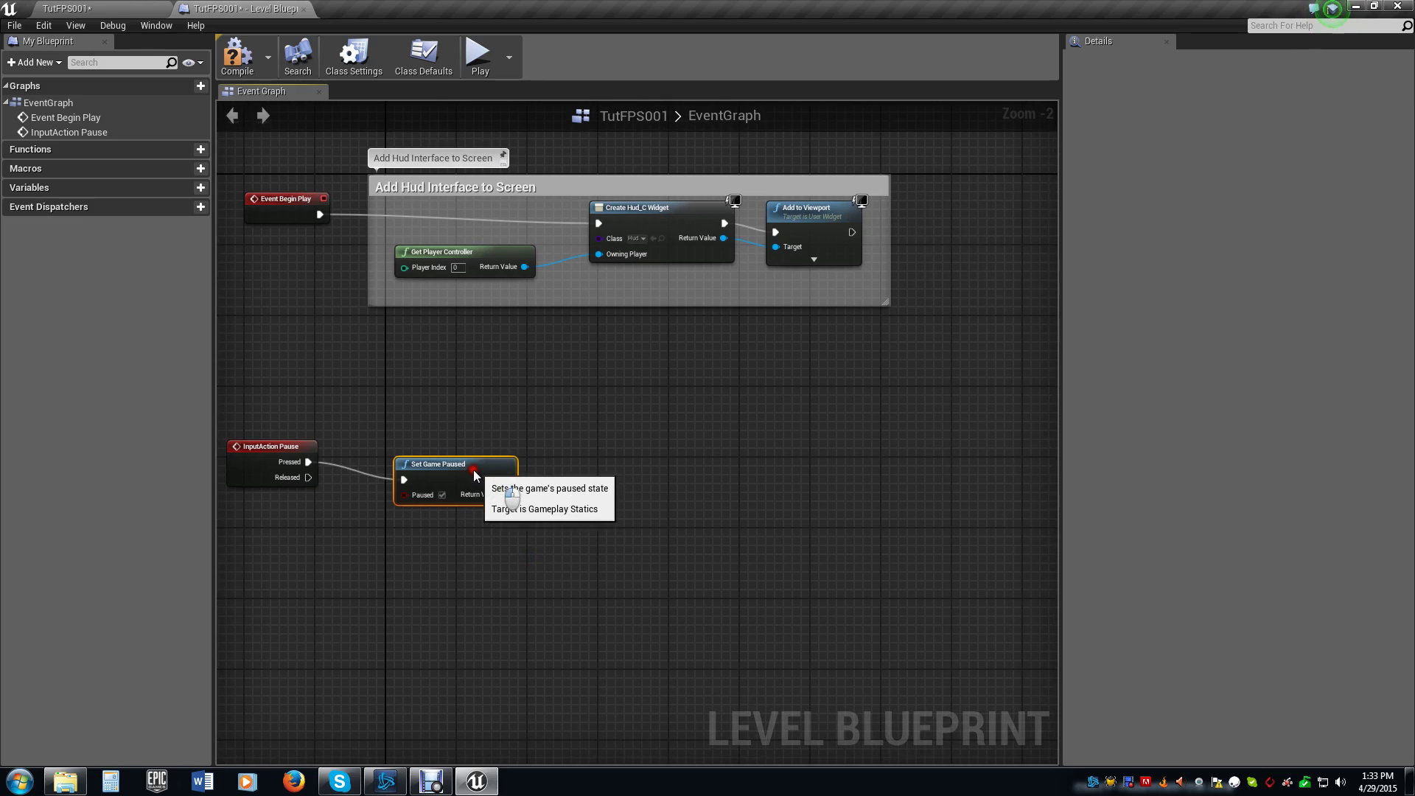
{"action": "left_click_drag", "start_coordinate": [490, 470], "coordinate": [551, 470]}
- Add a Create Widget node of class PauseMenu, owned by Get Player Controller
{"action": "type", "text": "create widget"}
{"action": "key", "text": "Return"}
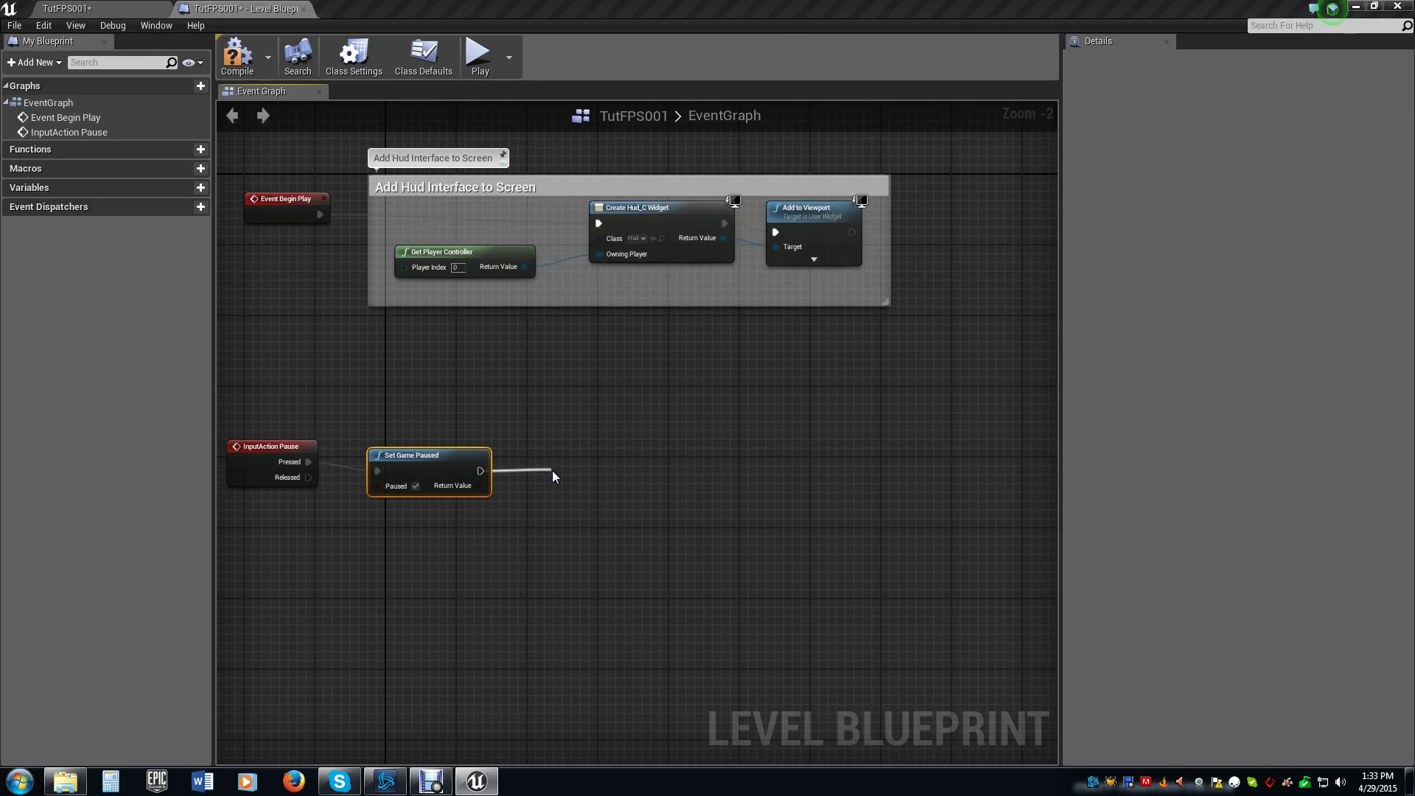
{"action": "left_click", "coordinate": [604, 508]}
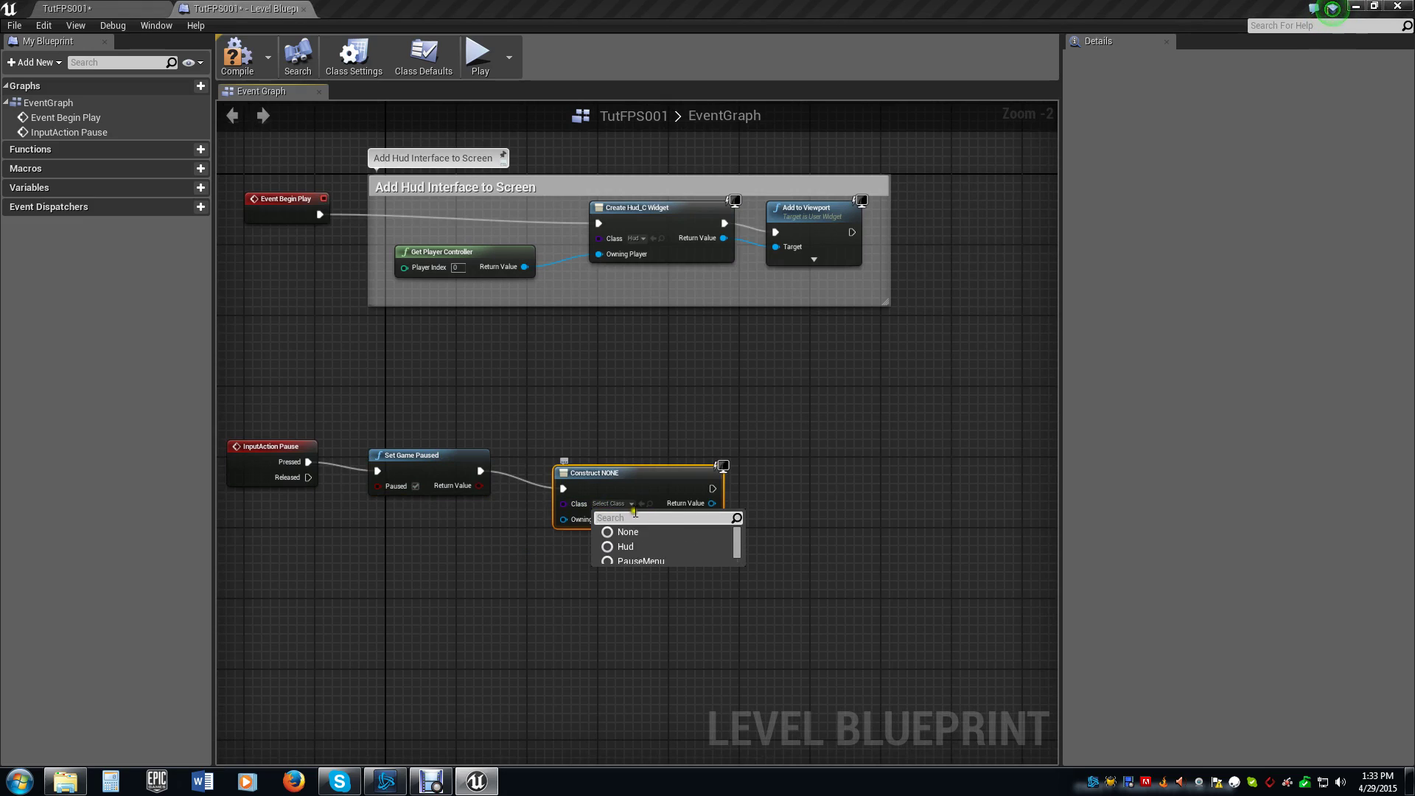
{"action": "left_click", "coordinate": [602, 505]}
{"action": "left_click", "coordinate": [600, 504]}
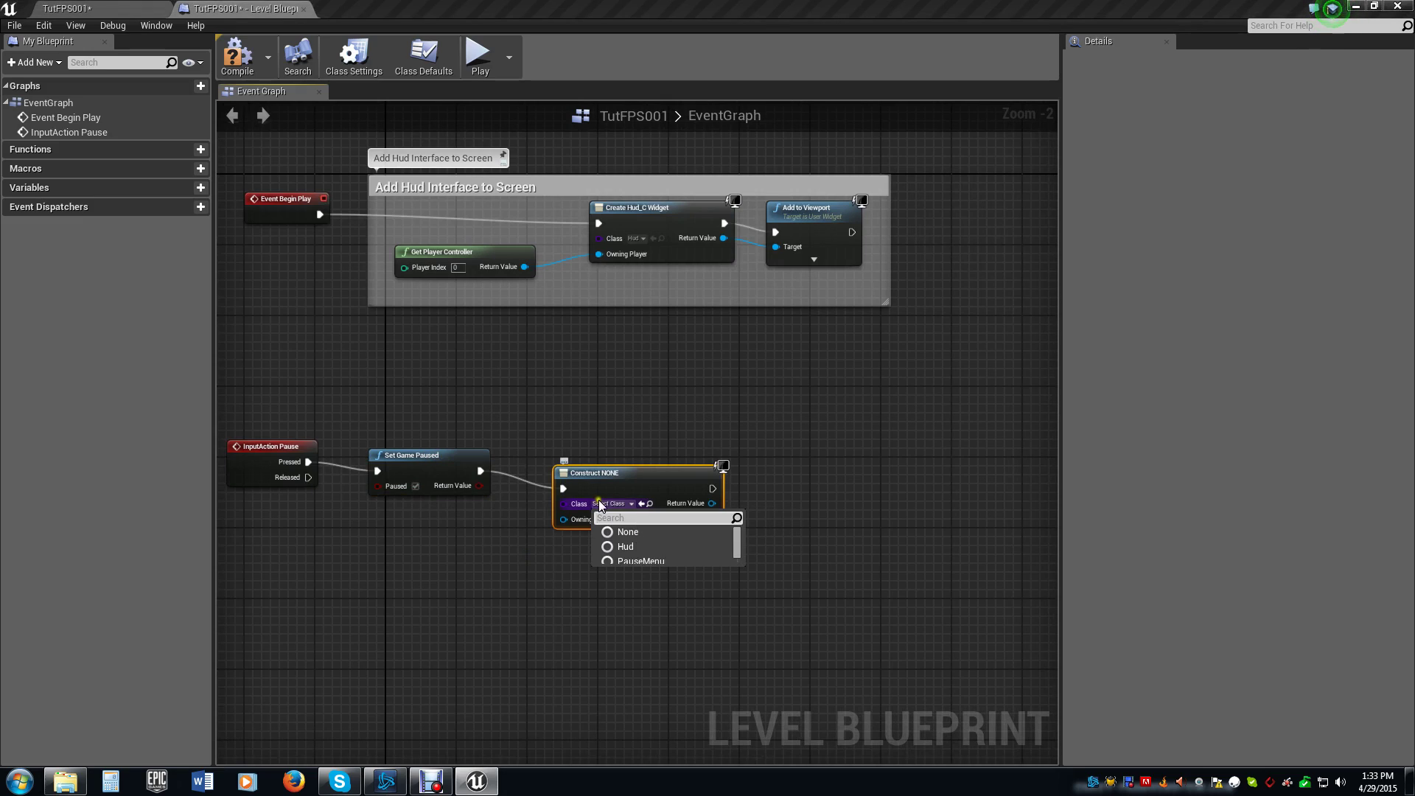
{"action": "left_click", "coordinate": [637, 561]}
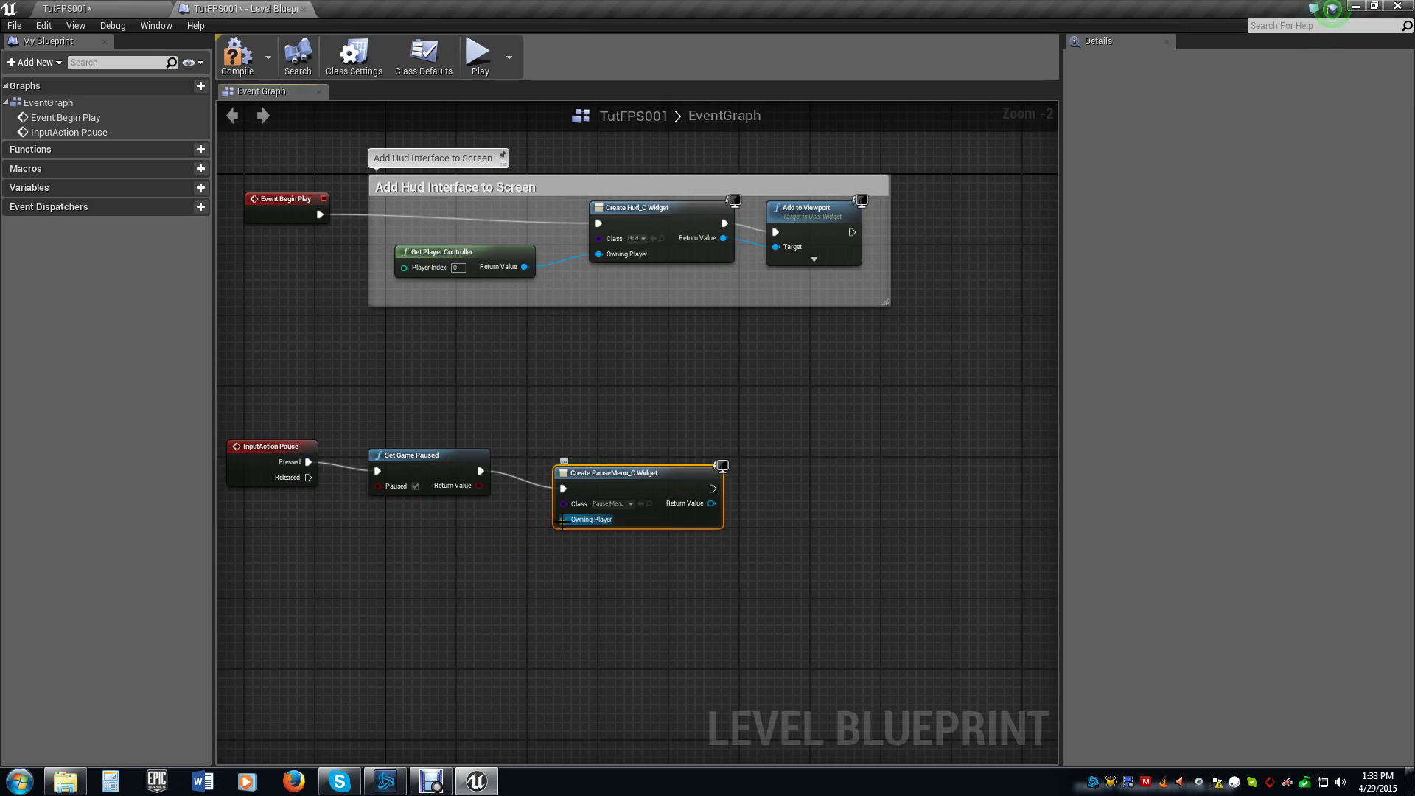
{"action": "left_click_drag", "start_coordinate": [562, 520], "coordinate": [453, 556]}
{"action": "type", "text": "get player"}
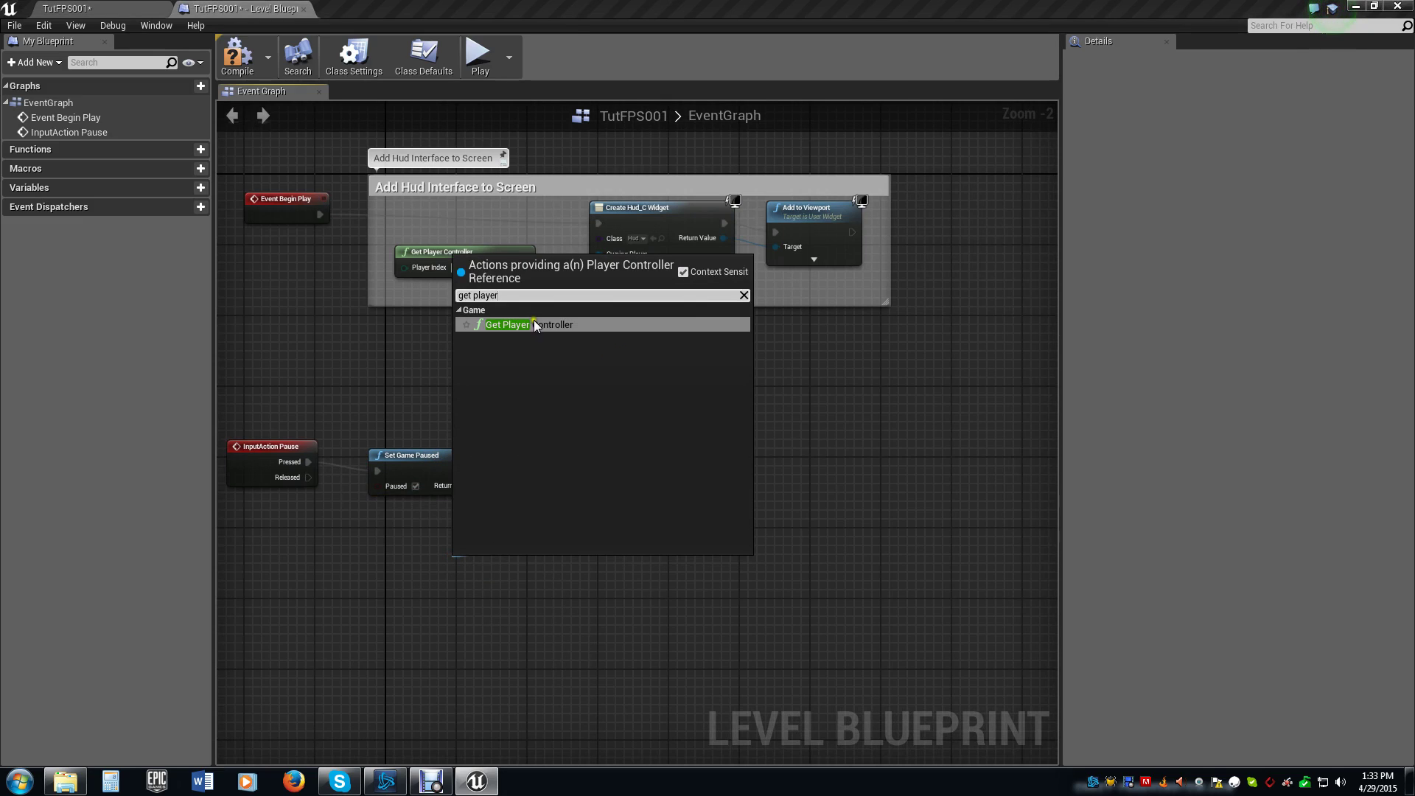
{"action": "left_click", "coordinate": [534, 324]}
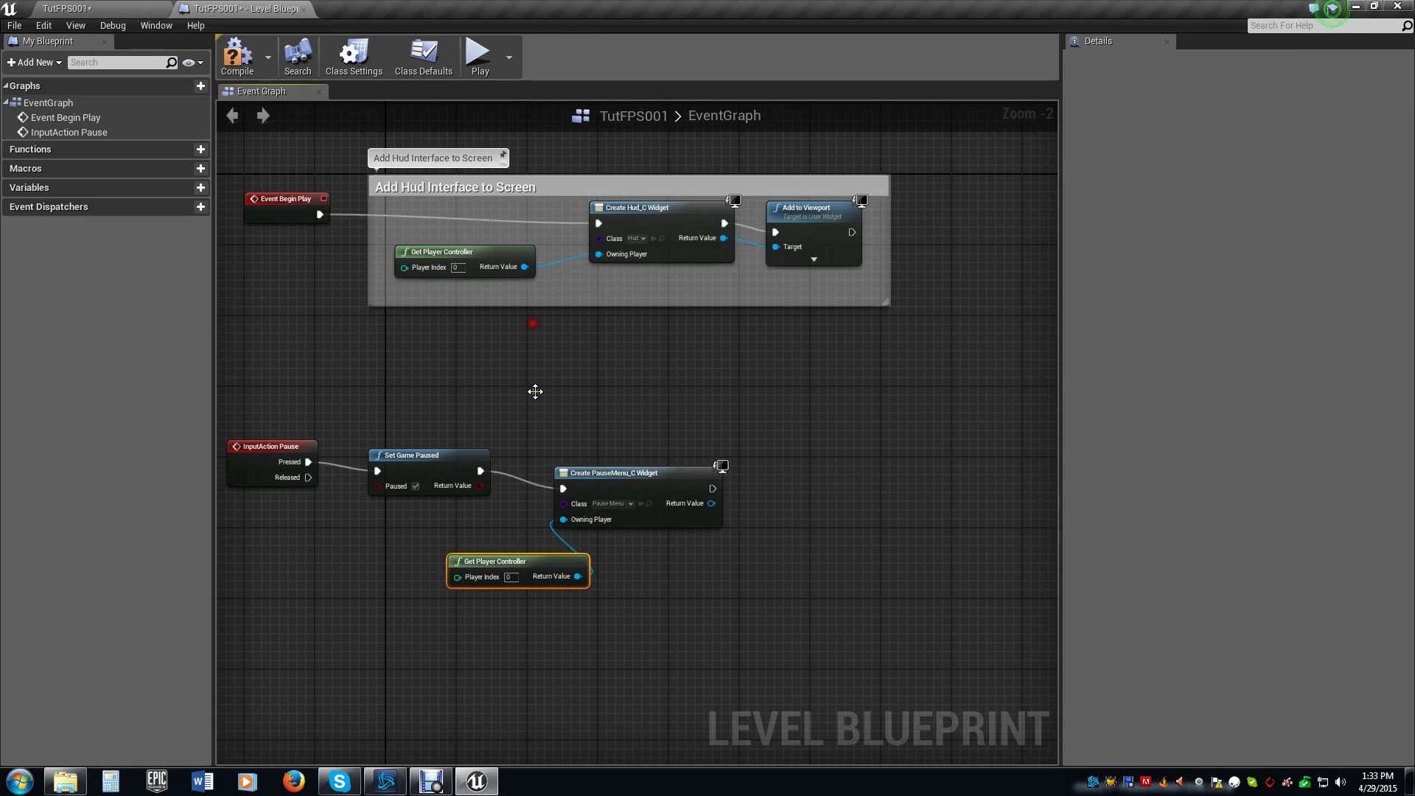
{"action": "left_click_drag", "start_coordinate": [538, 572], "coordinate": [446, 534]}
{"action": "right_click_drag", "start_coordinate": [777, 589], "coordinate": [638, 531]}
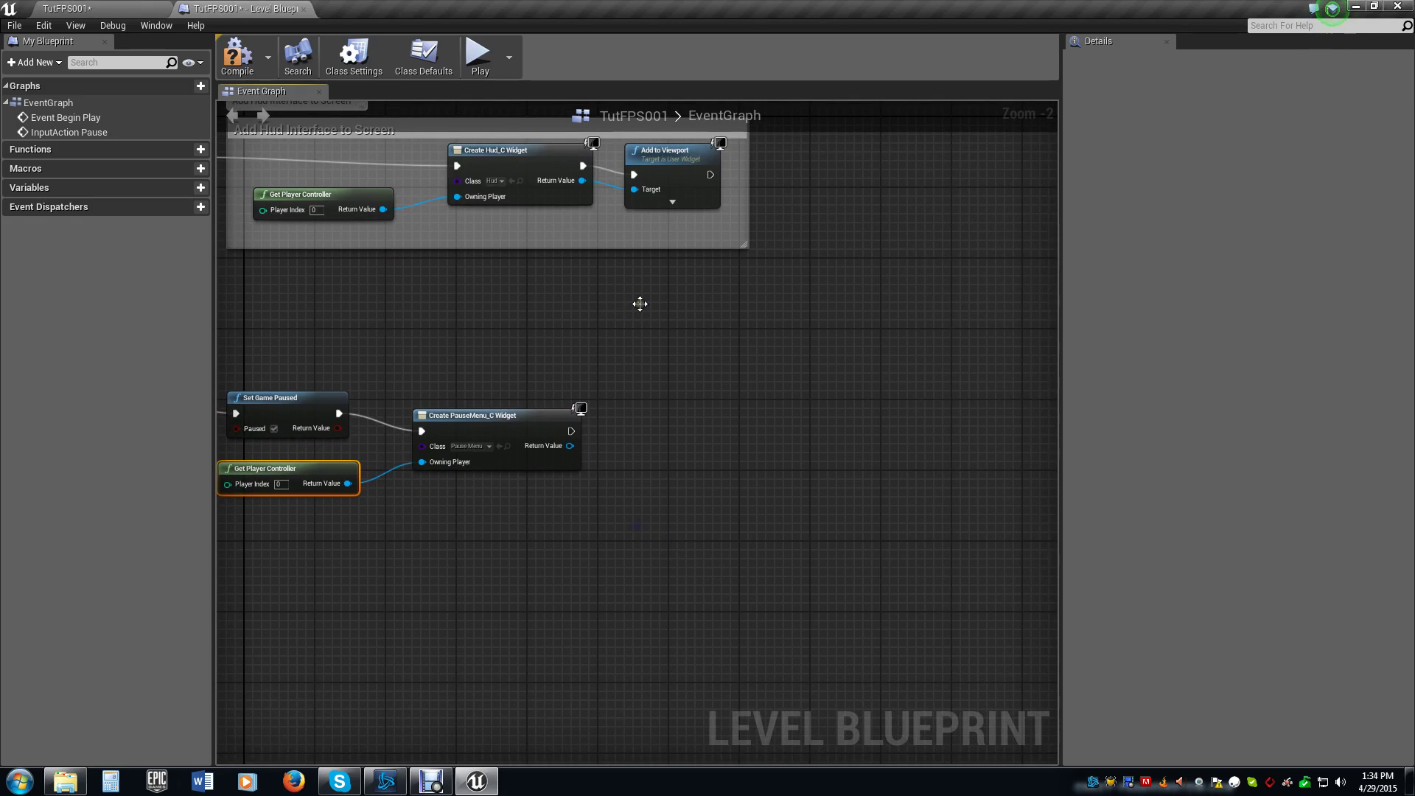
- Add the created PauseMenu widget to the viewport with an Add to Viewport node
{"action": "left_click_drag", "start_coordinate": [570, 446], "coordinate": [615, 448]}
{"action": "type", "text": "add to view"}
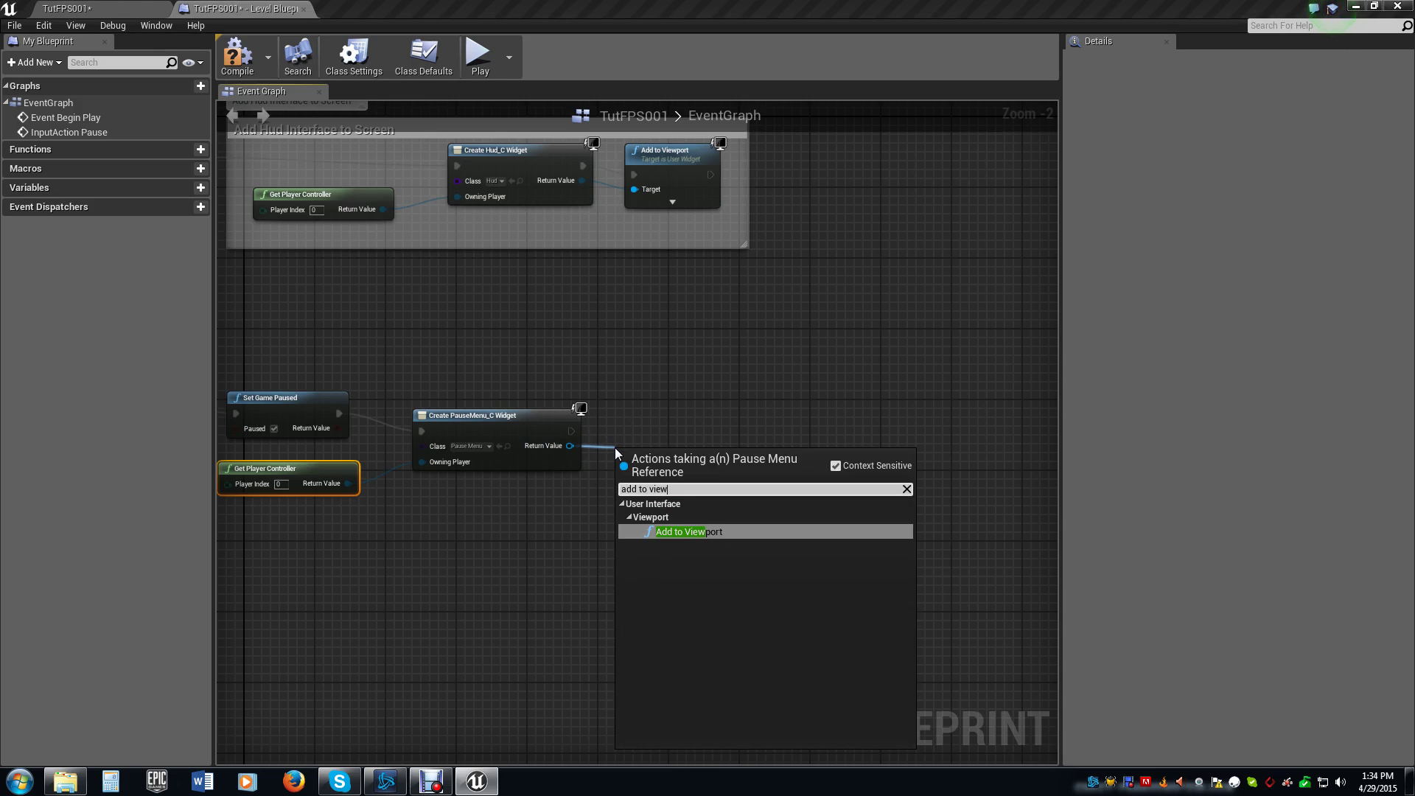
{"action": "key", "text": "Return"}
{"action": "left_click_drag", "start_coordinate": [654, 461], "coordinate": [639, 425]}
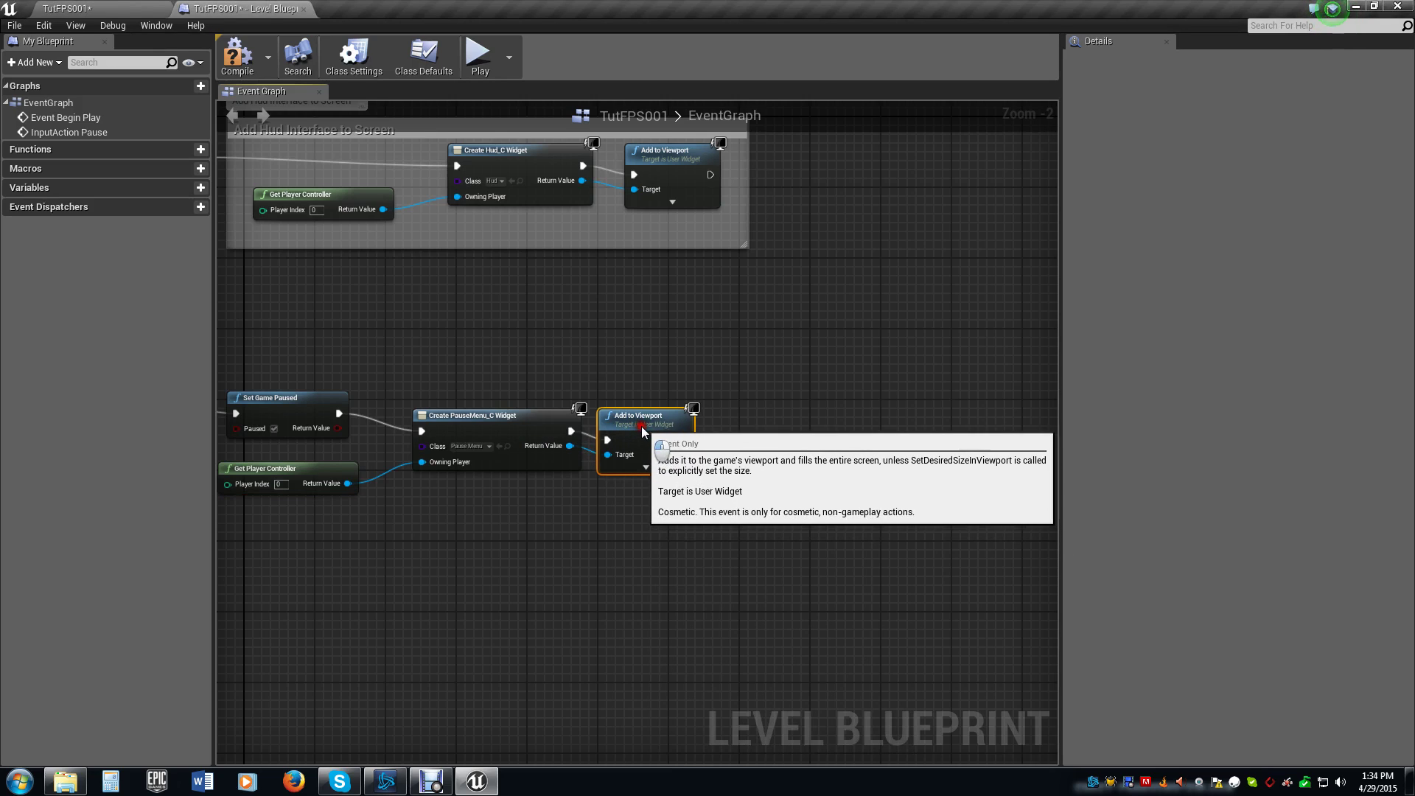
- After Add to Viewport, set the player controller's Show Mouse Cursor to true
{"action": "left_click_drag", "start_coordinate": [347, 483], "coordinate": [737, 480]}
{"action": "type", "text": "set show"}
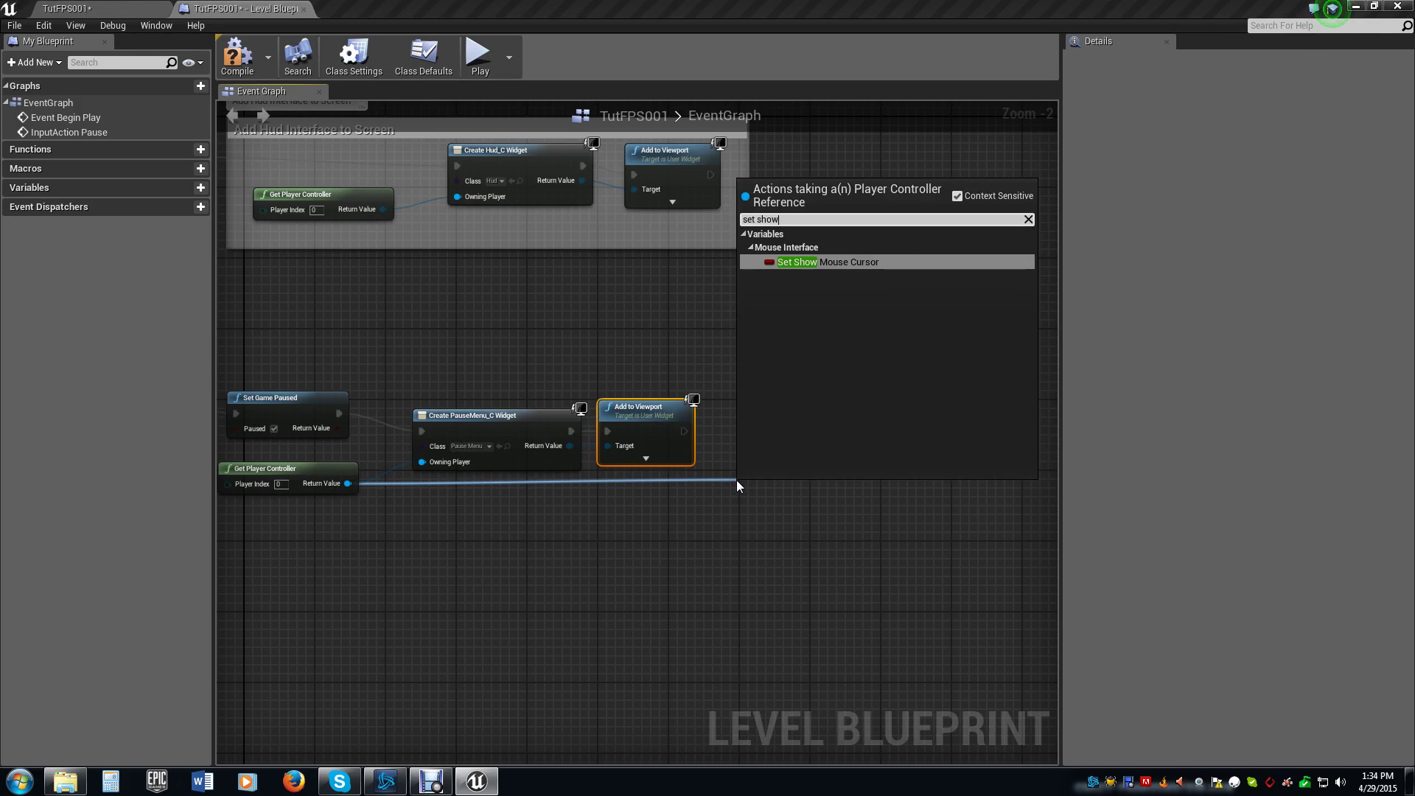
{"action": "left_click", "coordinate": [816, 263]}
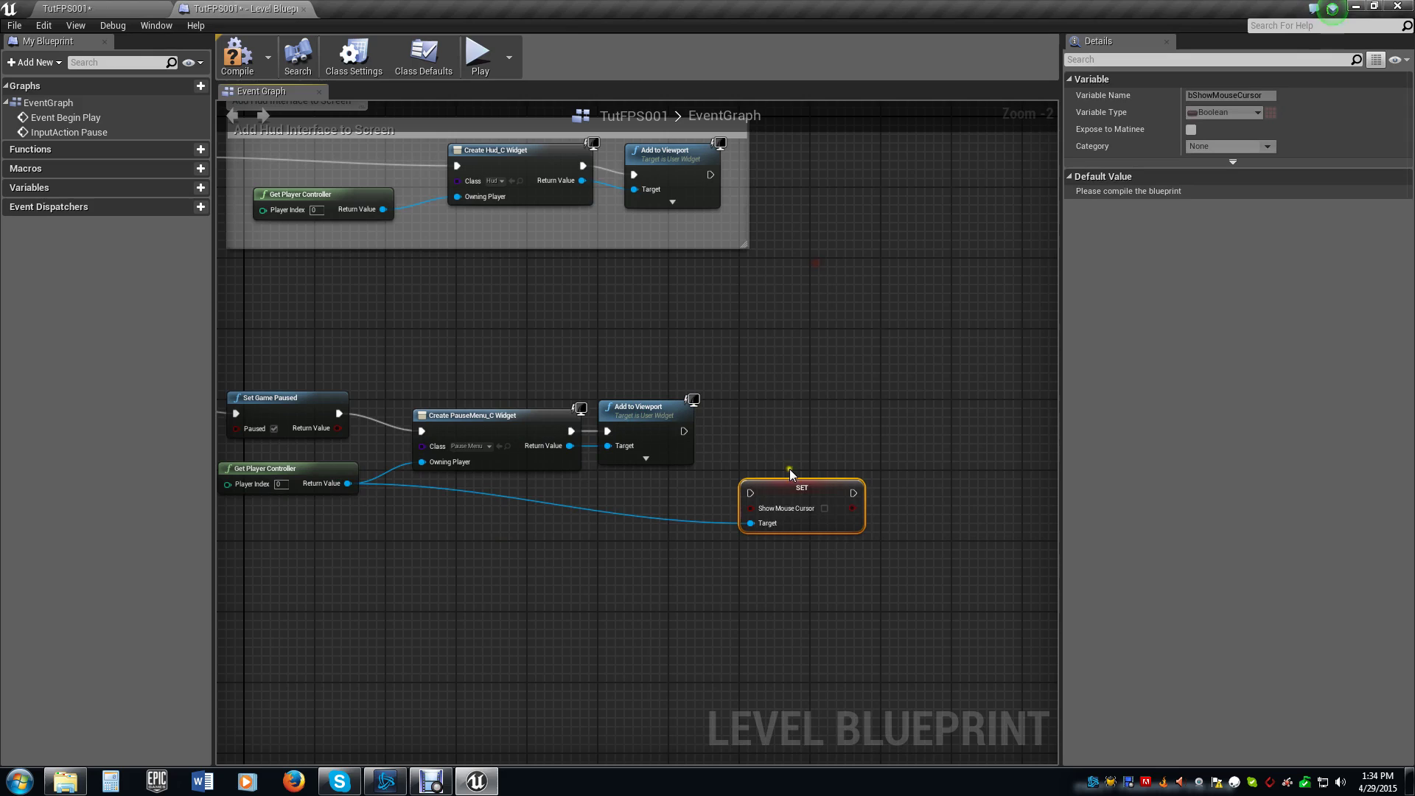
{"action": "left_click_drag", "start_coordinate": [778, 485], "coordinate": [772, 451]}
{"action": "left_click_drag", "start_coordinate": [684, 431], "coordinate": [820, 473]}
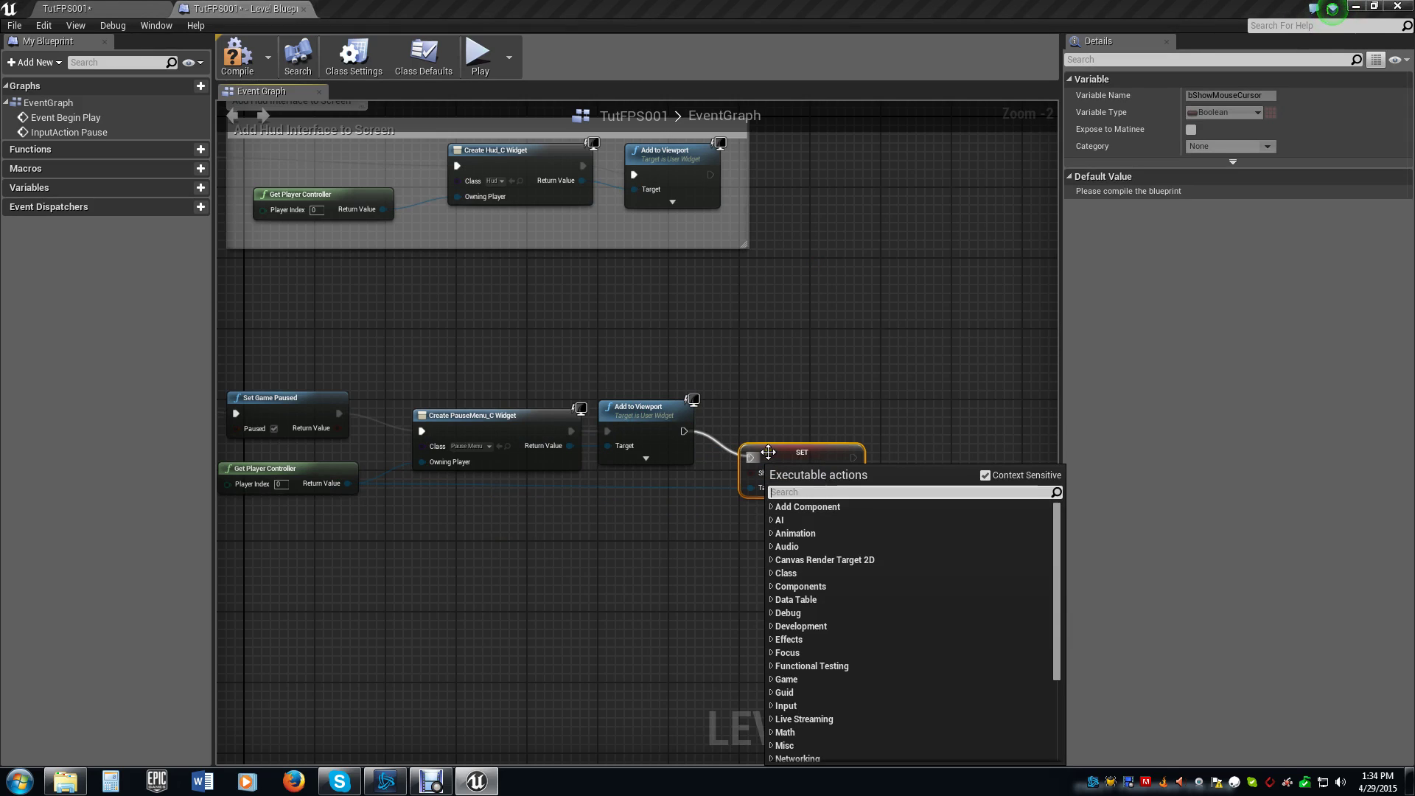
{"action": "left_click", "coordinate": [768, 452]}
{"action": "left_click_drag", "start_coordinate": [684, 431], "coordinate": [751, 458]}
{"action": "left_click", "coordinate": [824, 472]}
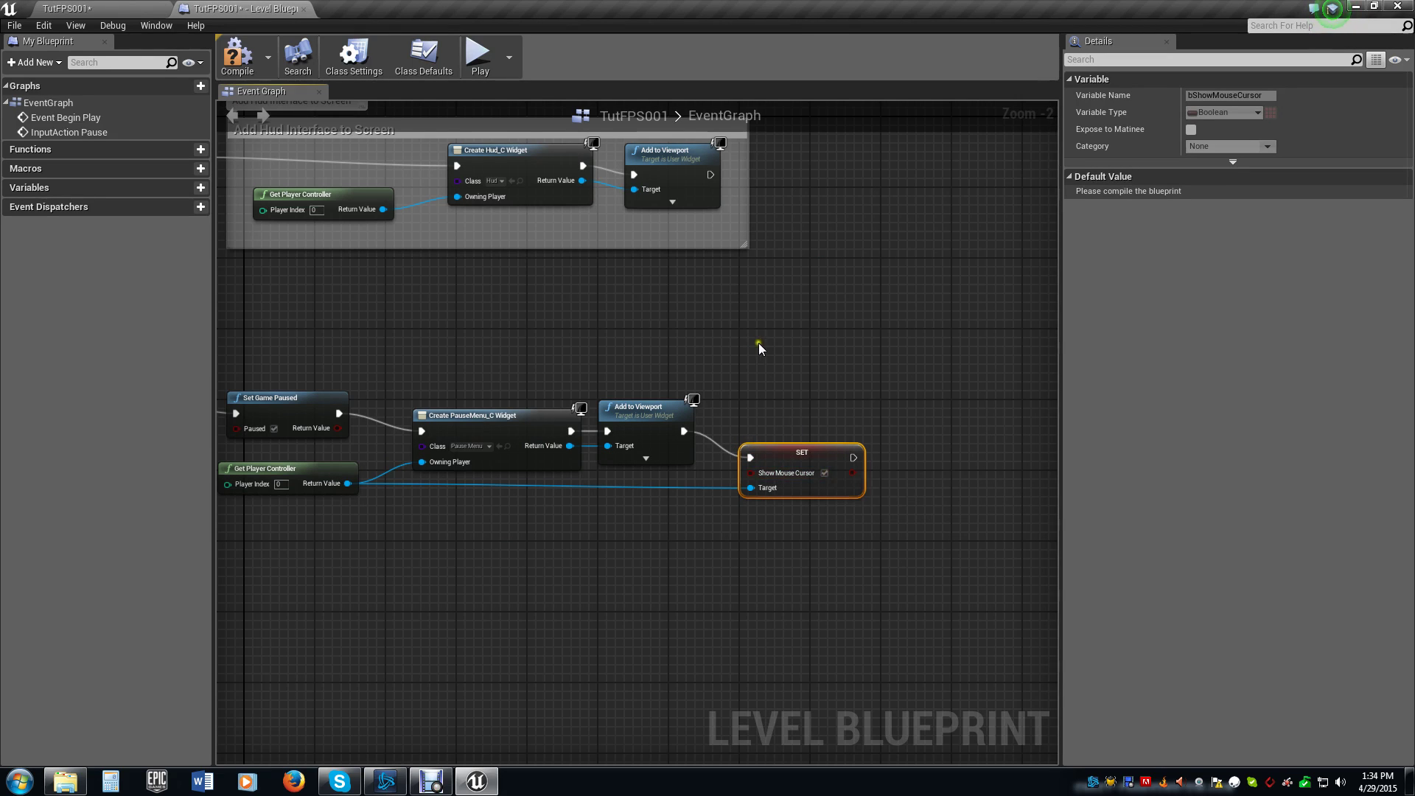
{"action": "right_click_drag", "start_coordinate": [758, 343], "coordinate": [917, 317]}
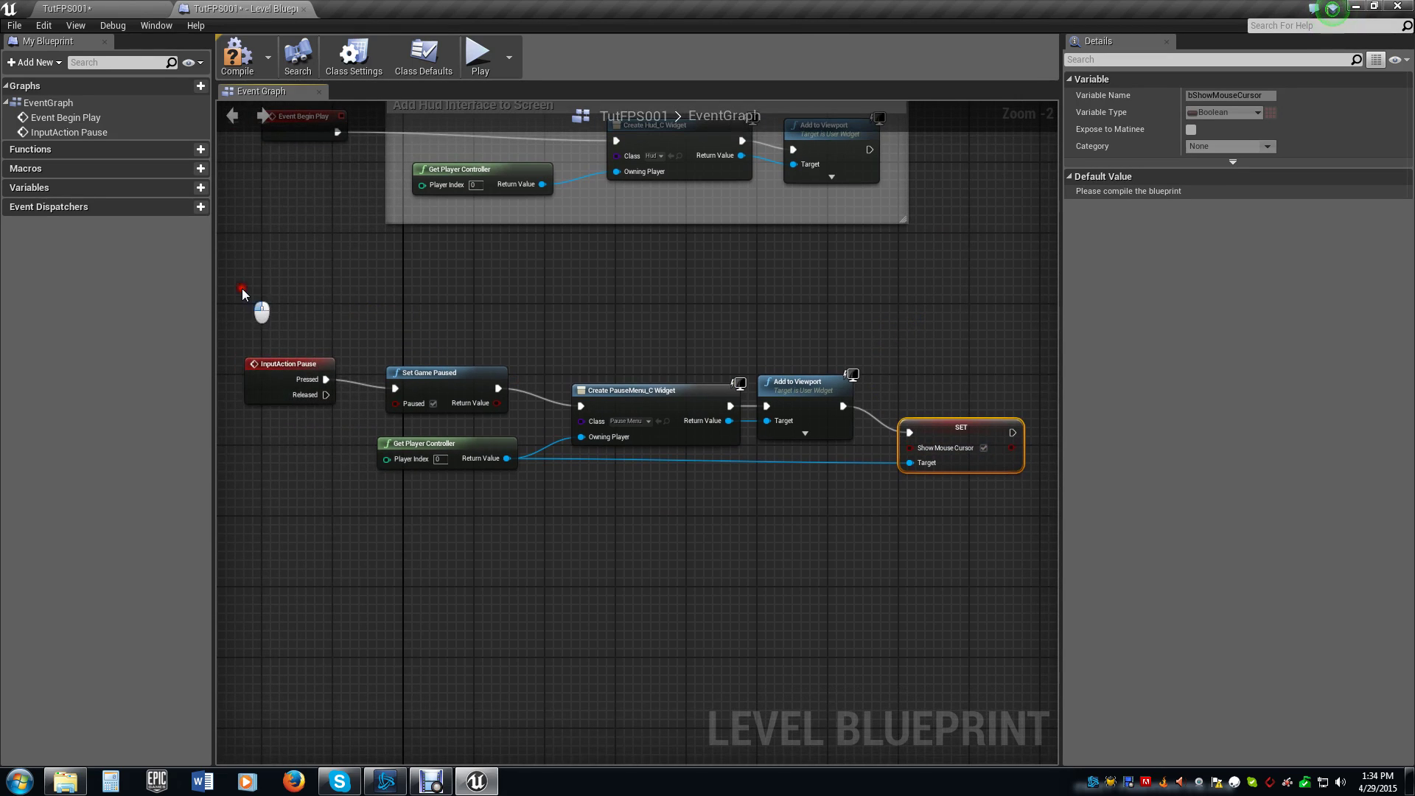
{"action": "left_click_drag", "start_coordinate": [242, 289], "coordinate": [926, 536]}
- Wrap the selected nodes in a comment titled 'Show the Pause Menu When we Press the "P" Key'
{"action": "key", "text": "c"}
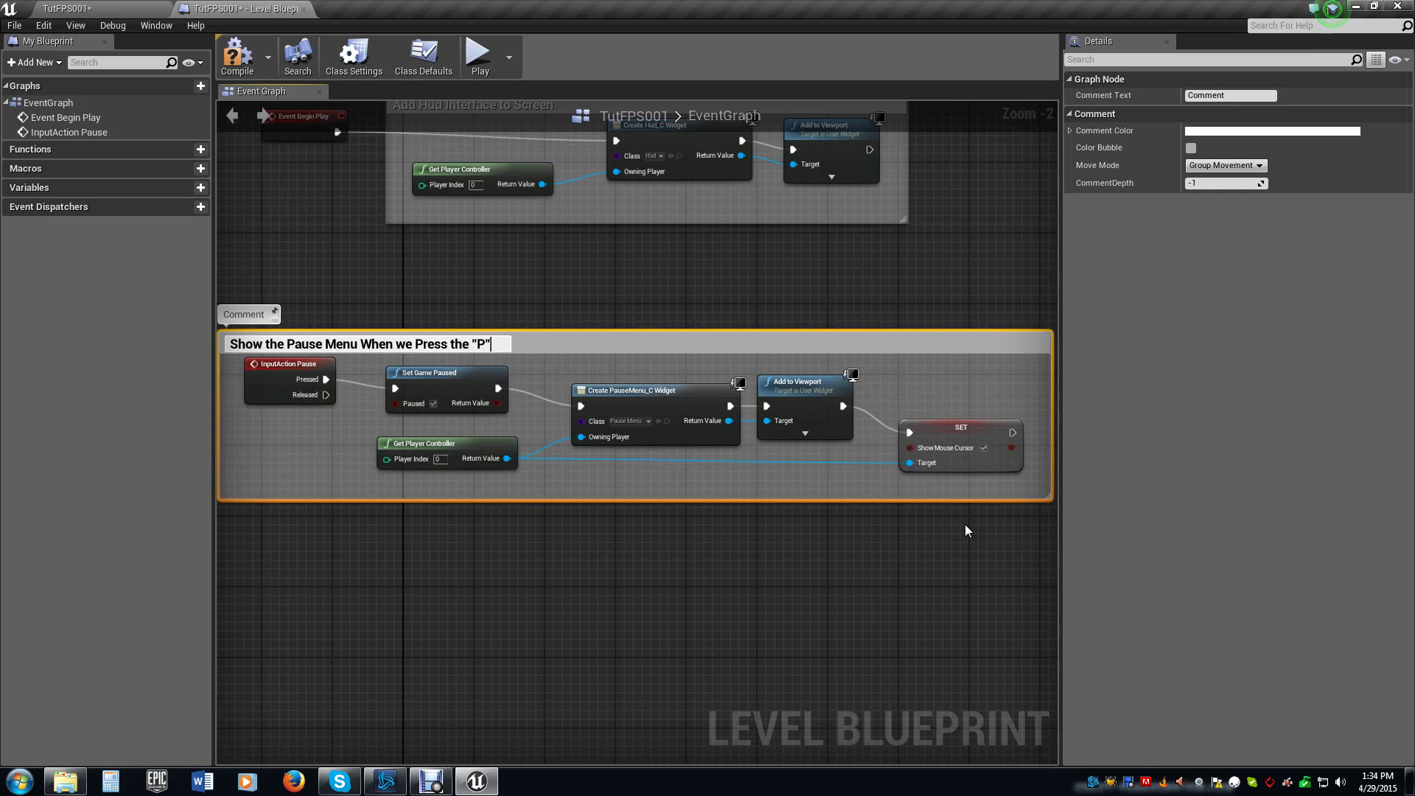
{"action": "type", "text": "JK"}
{"action": "key", "text": "BackSpace"}
{"action": "key", "text": "BackSpace"}
{"action": "key", "text": "BackSpace"}
{"action": "type", "text": "ey"}
{"action": "key", "text": "Return"}
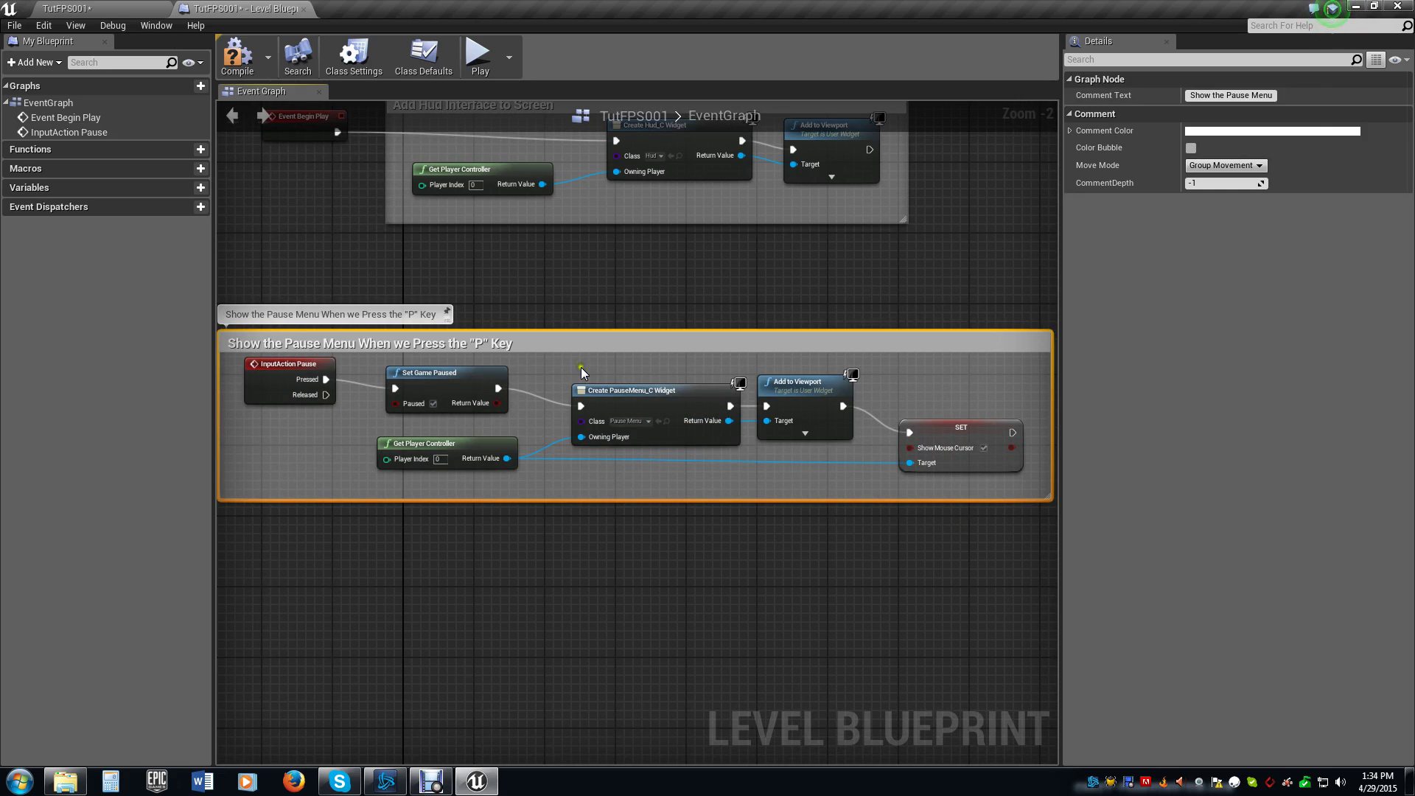
{"action": "left_click_drag", "start_coordinate": [570, 342], "coordinate": [730, 342]}
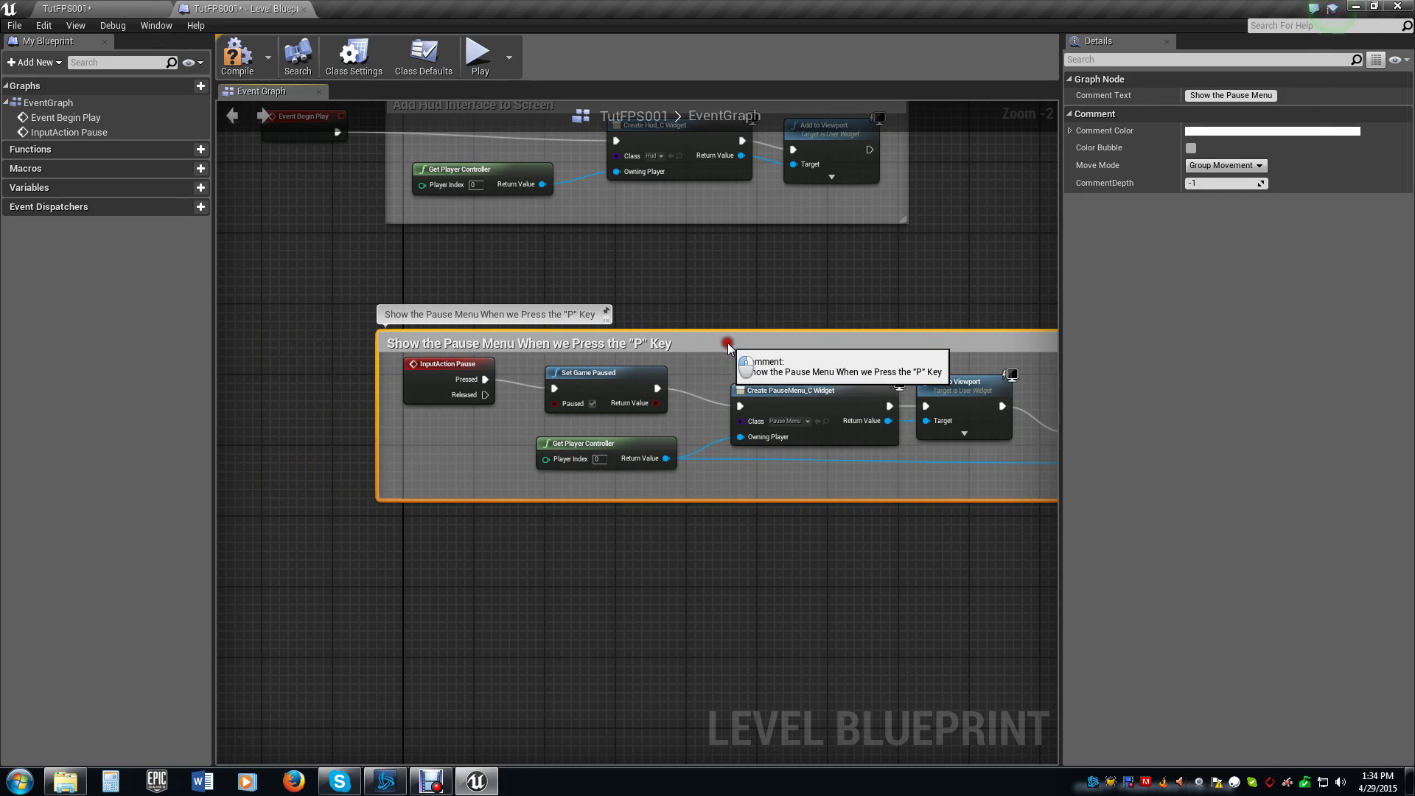
{"action": "left_click", "coordinate": [710, 297]}
{"action": "scroll", "coordinate": [710, 297], "scroll_direction": "down", "scroll_amount": 5}
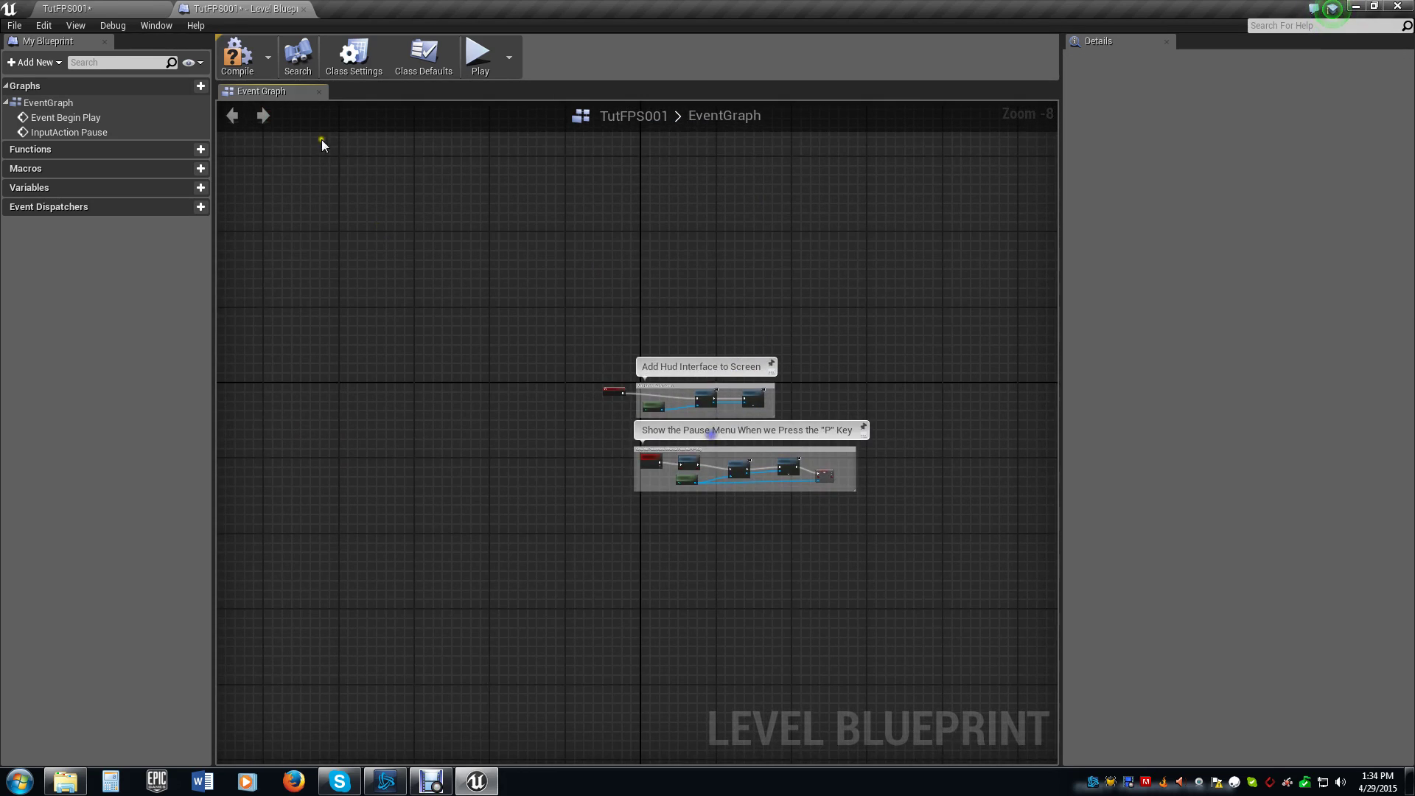
{"action": "left_click", "coordinate": [303, 9]}
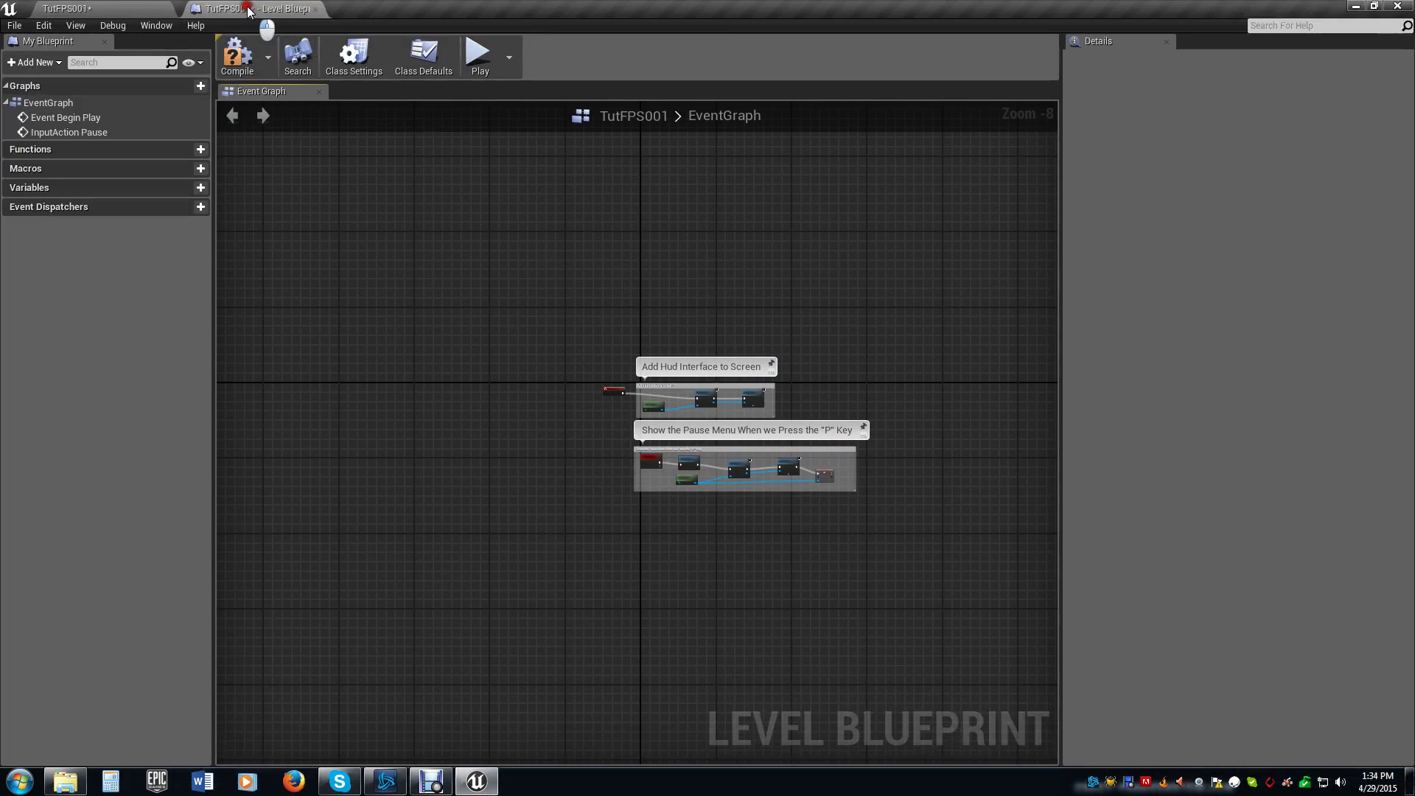
- Play the level, pause with P, Resume, pause again, then choose Exit Game
{"action": "left_click", "coordinate": [66, 8]}
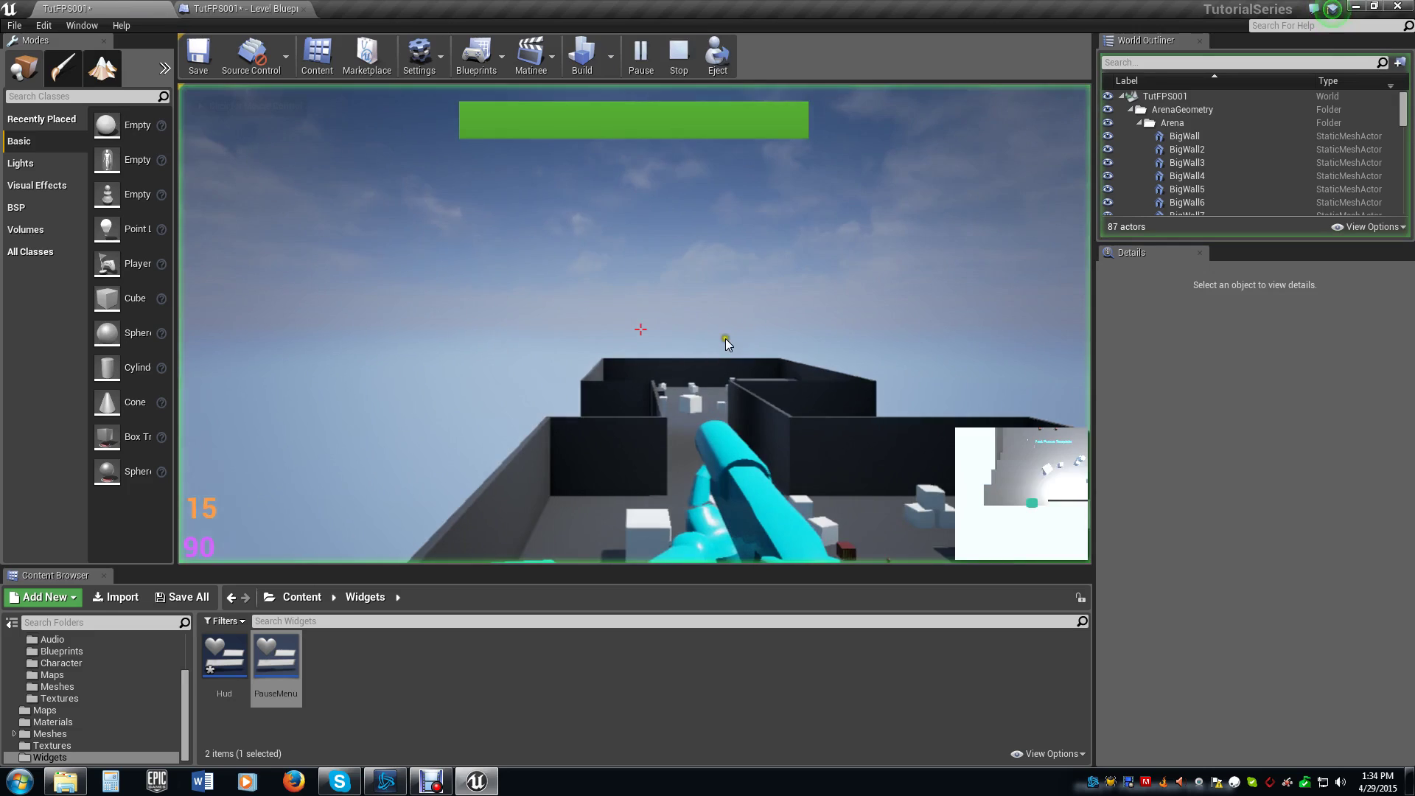
{"action": "key", "text": "p"}
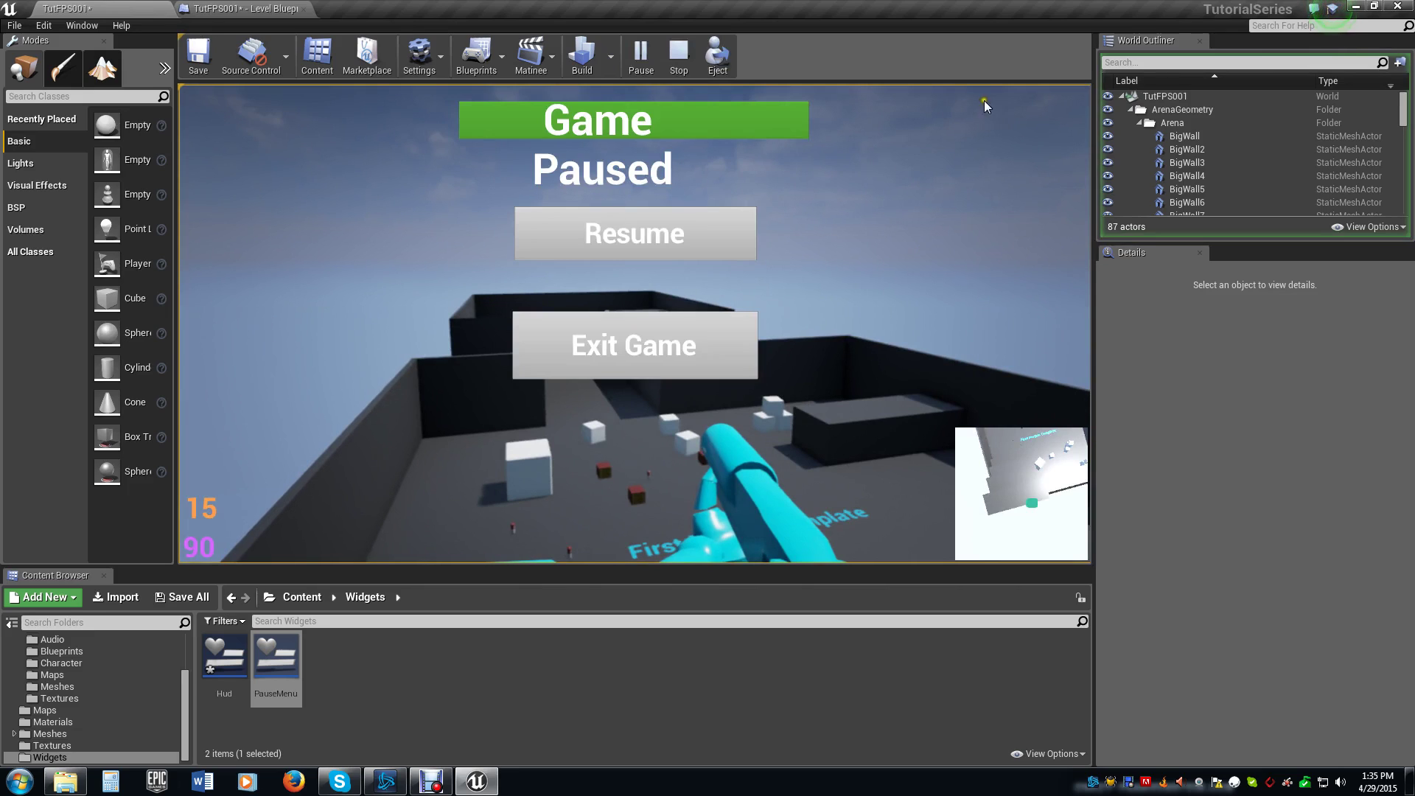
{"action": "left_click", "coordinate": [712, 234]}
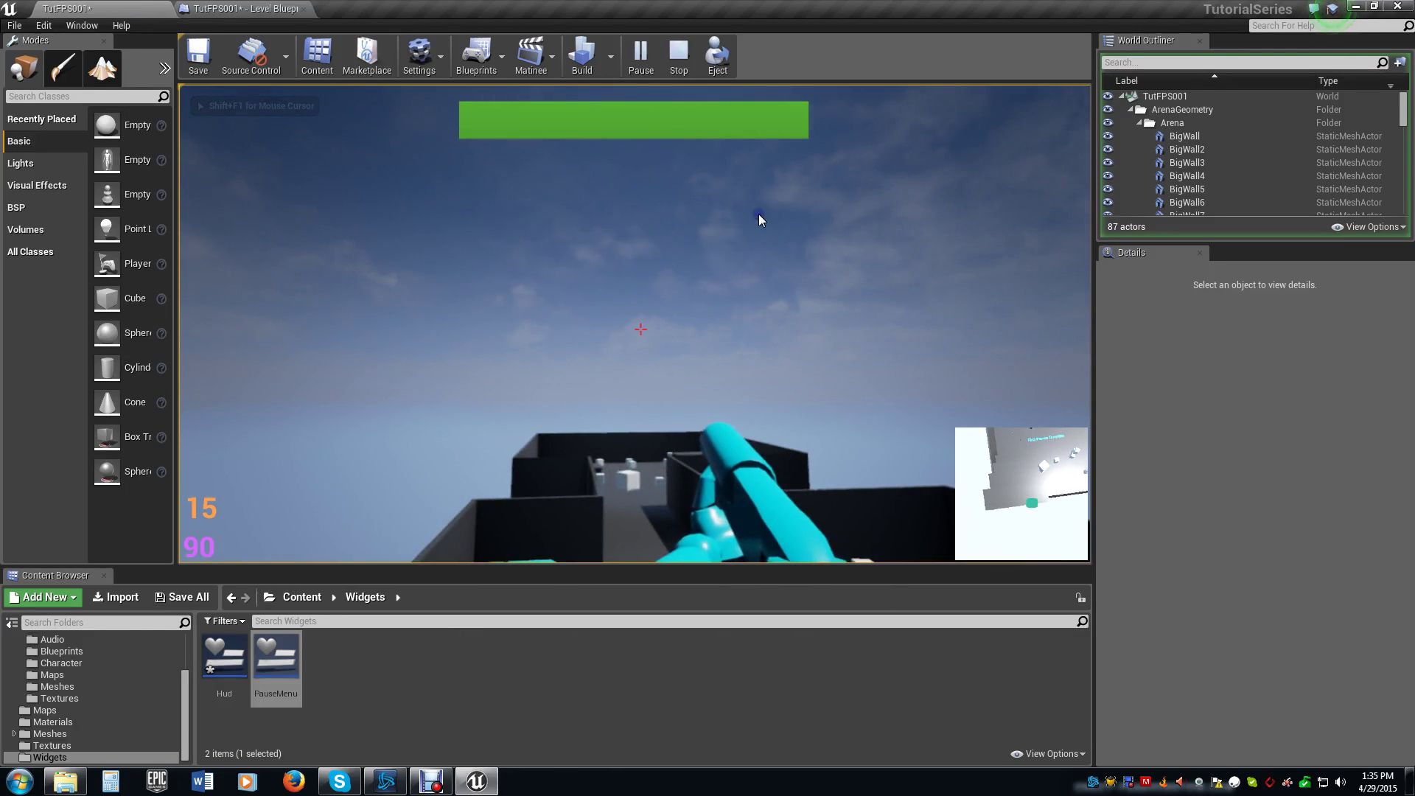
{"action": "key", "text": "p"}
{"action": "left_click", "coordinate": [737, 337]}
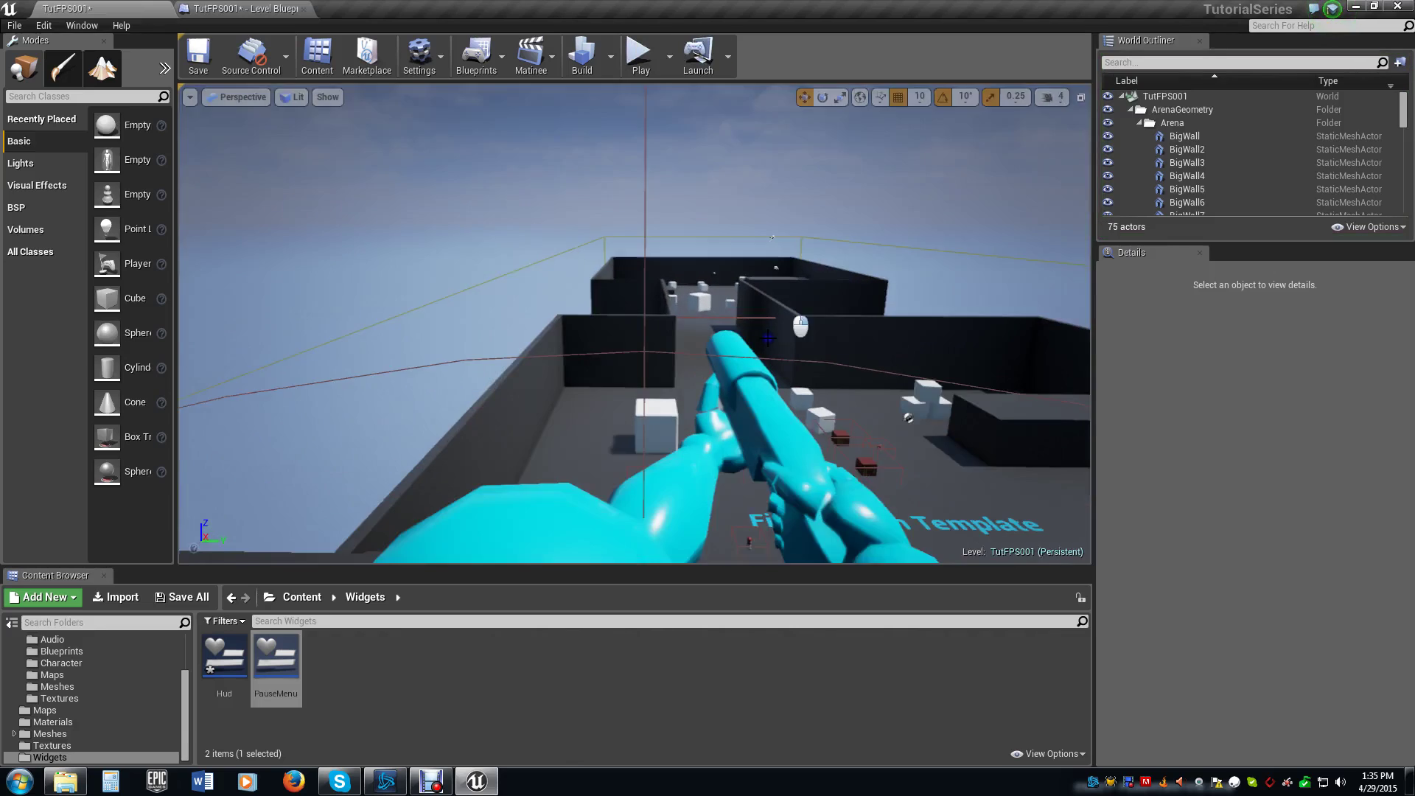
{"action": "right_click_drag", "start_coordinate": [768, 338], "coordinate": [783, 293]}
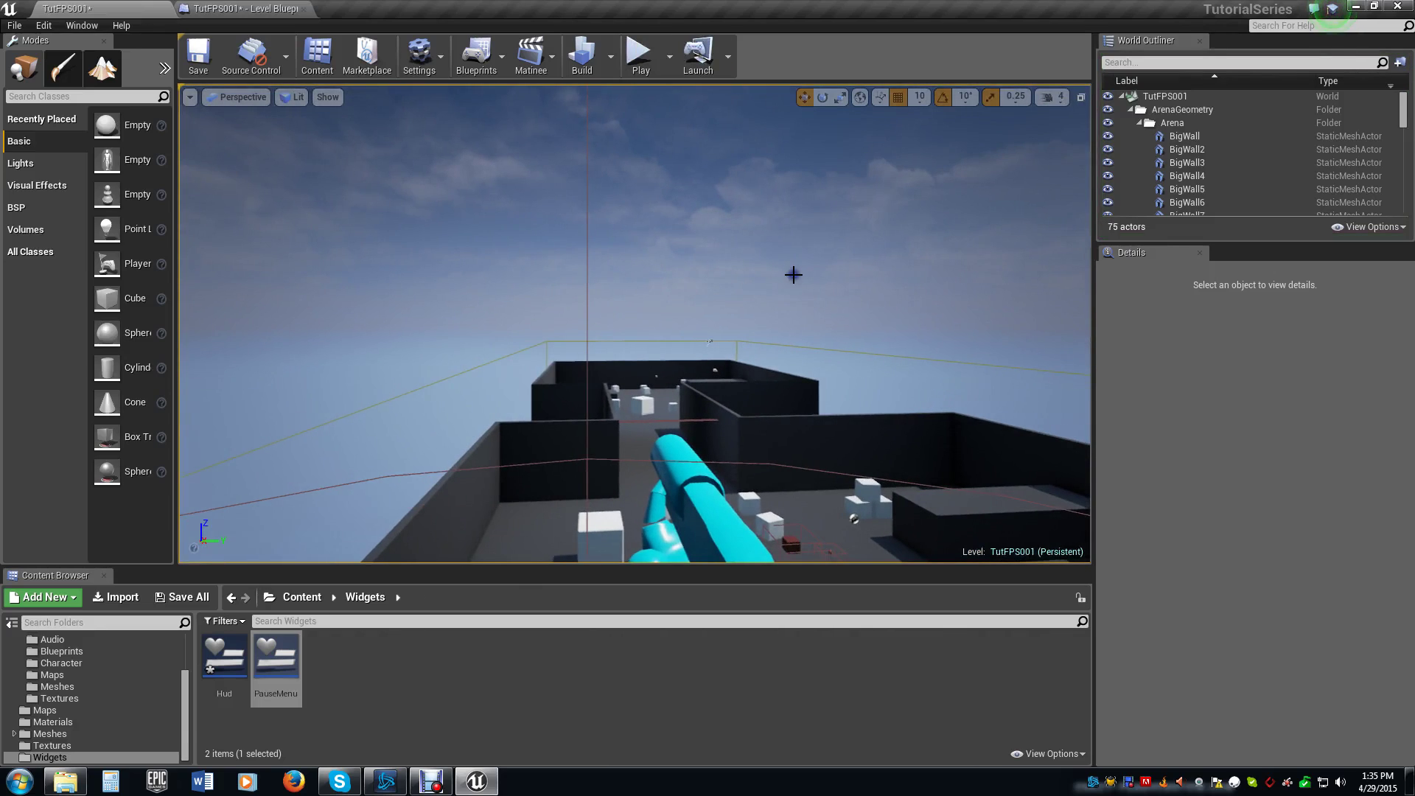
- Play with Alt+P, bring up the pause menu with P, and save the TutFPS001 map
{"action": "left_click", "coordinate": [679, 288]}
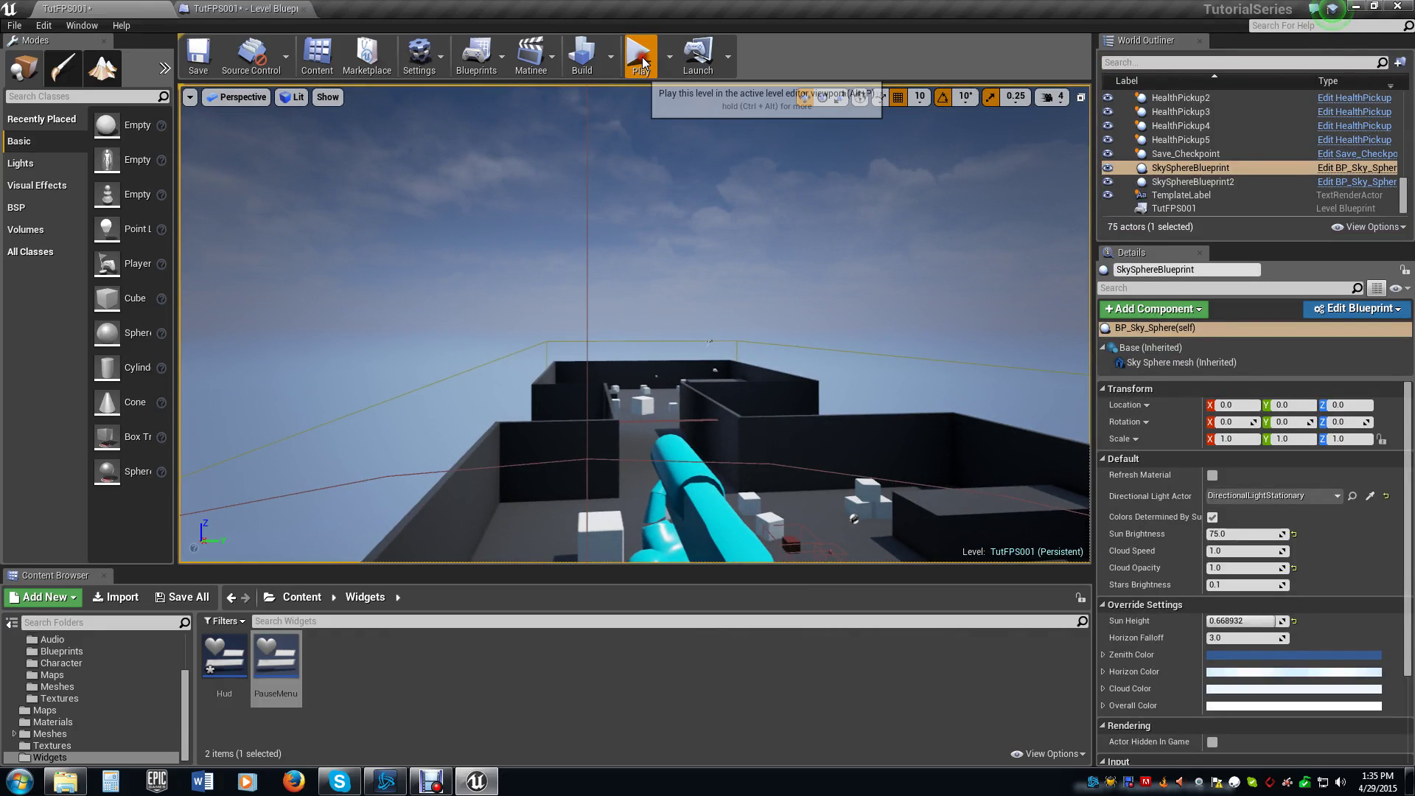
{"action": "key", "text": "alt+p"}
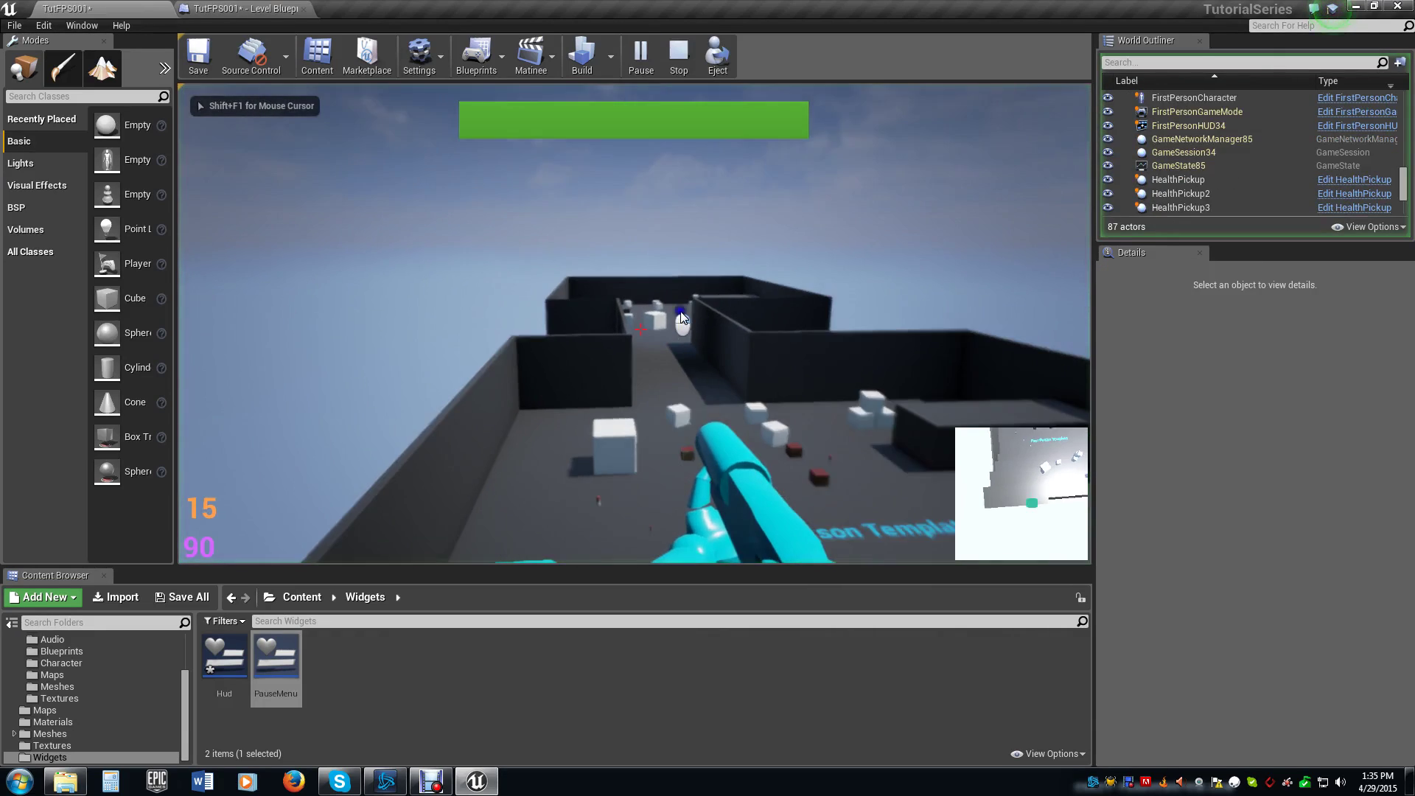
{"action": "key", "text": "p"}
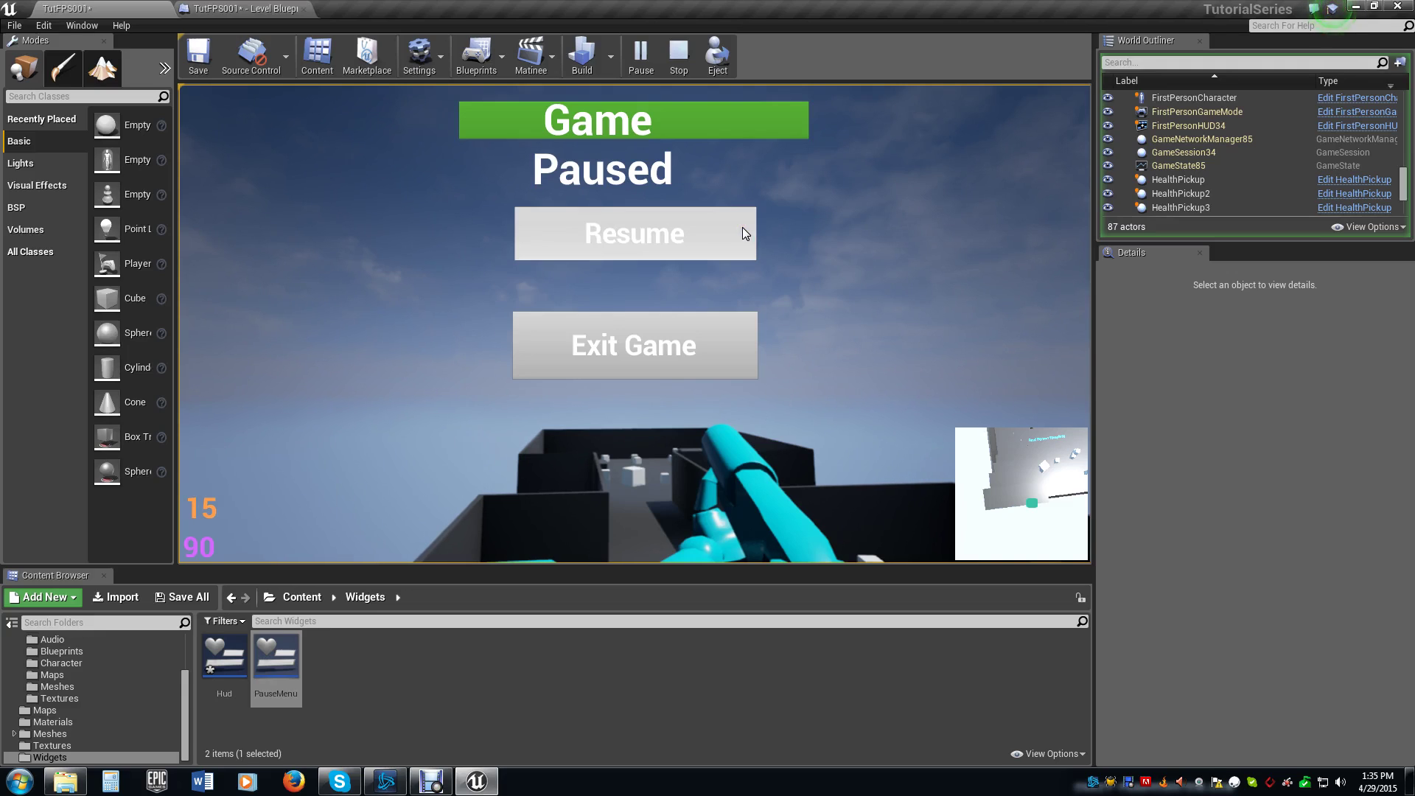
{"action": "left_click", "coordinate": [197, 71]}
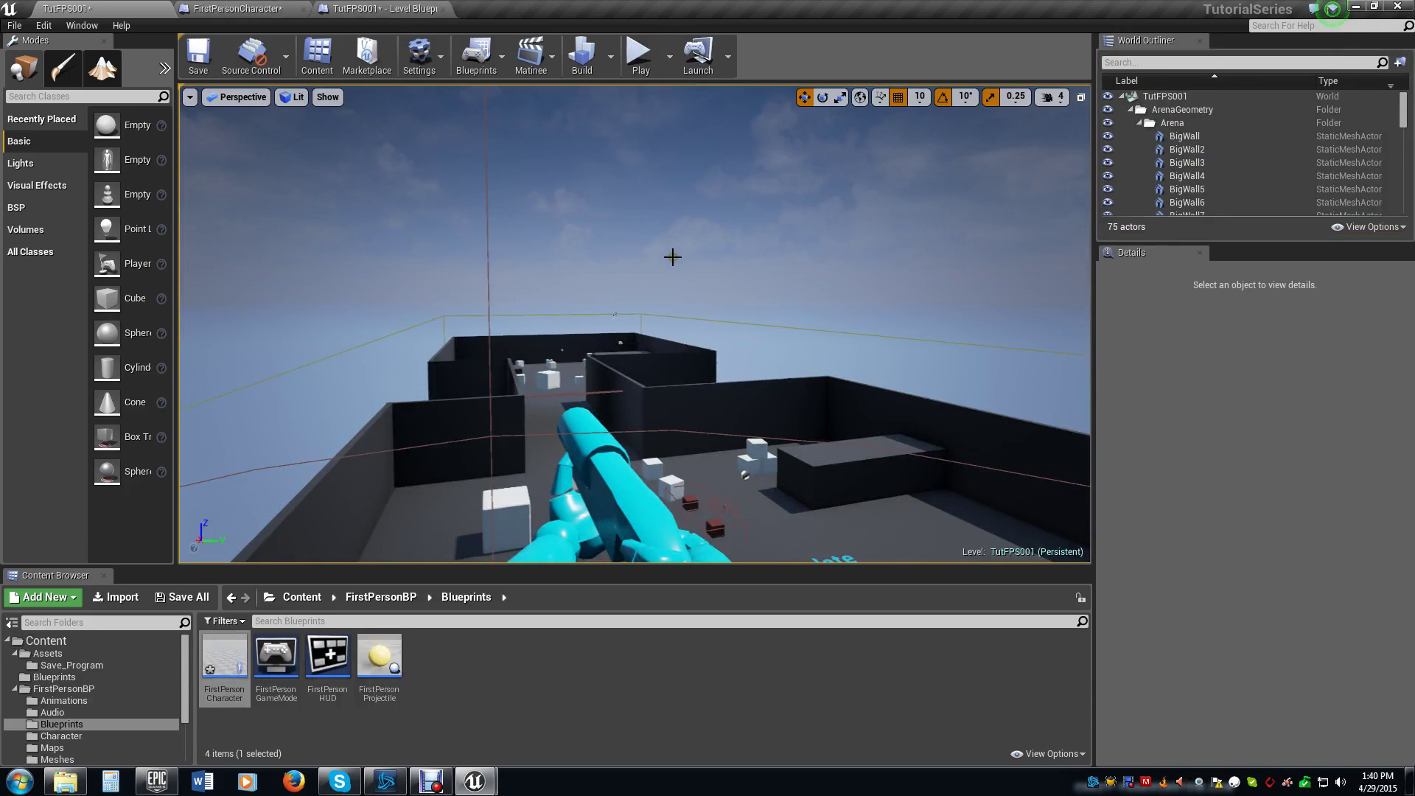
- In the Level Blueprint, add a Set Input Mode UI Only node after Show Mouse Cursor
{"action": "mouse_move", "coordinate": [673, 253]}
{"action": "left_mouse_down"}
{"action": "mouse_move", "coordinate": [590, 292]}
{"action": "mouse_move", "coordinate": [672, 263]}
{"action": "left_mouse_up"}
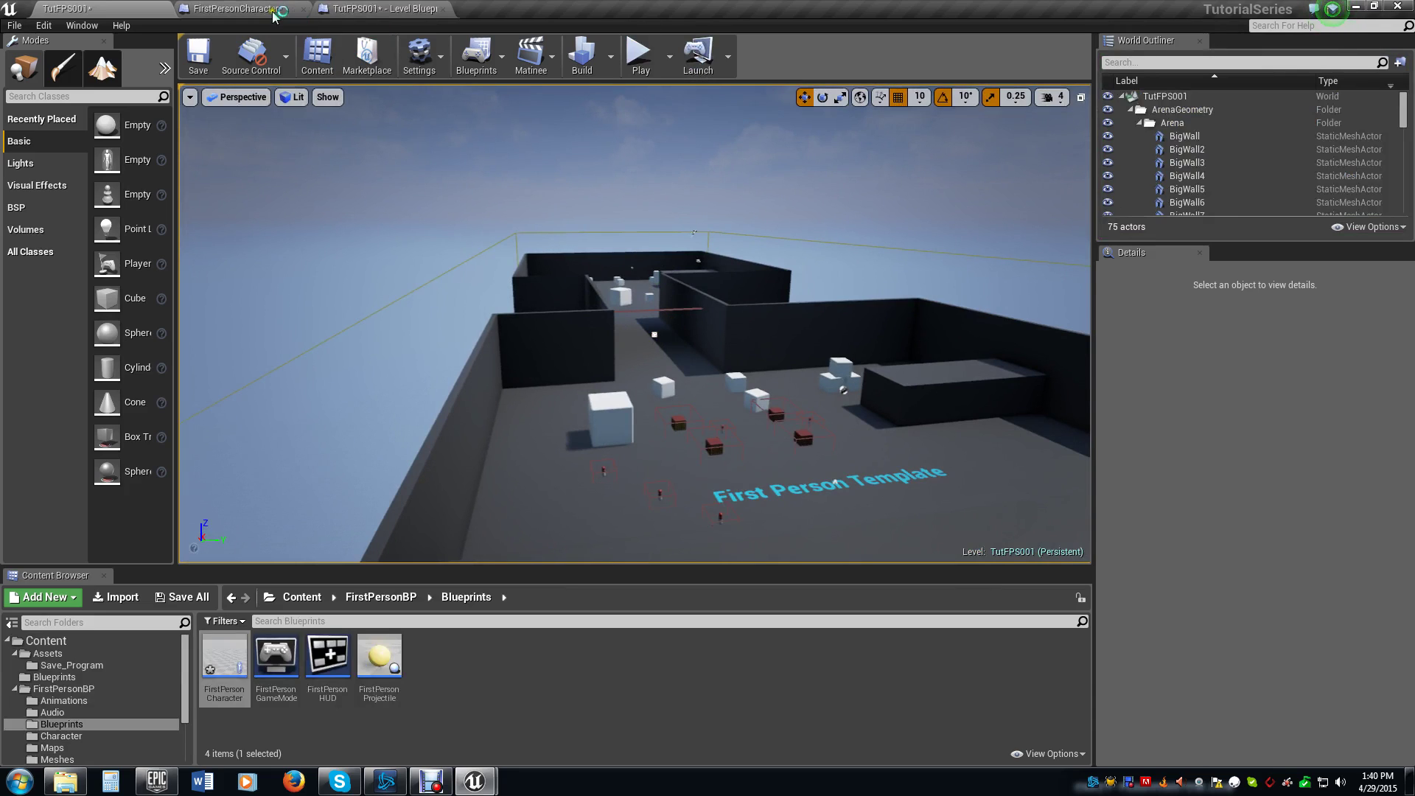
{"action": "left_click", "coordinate": [379, 9]}
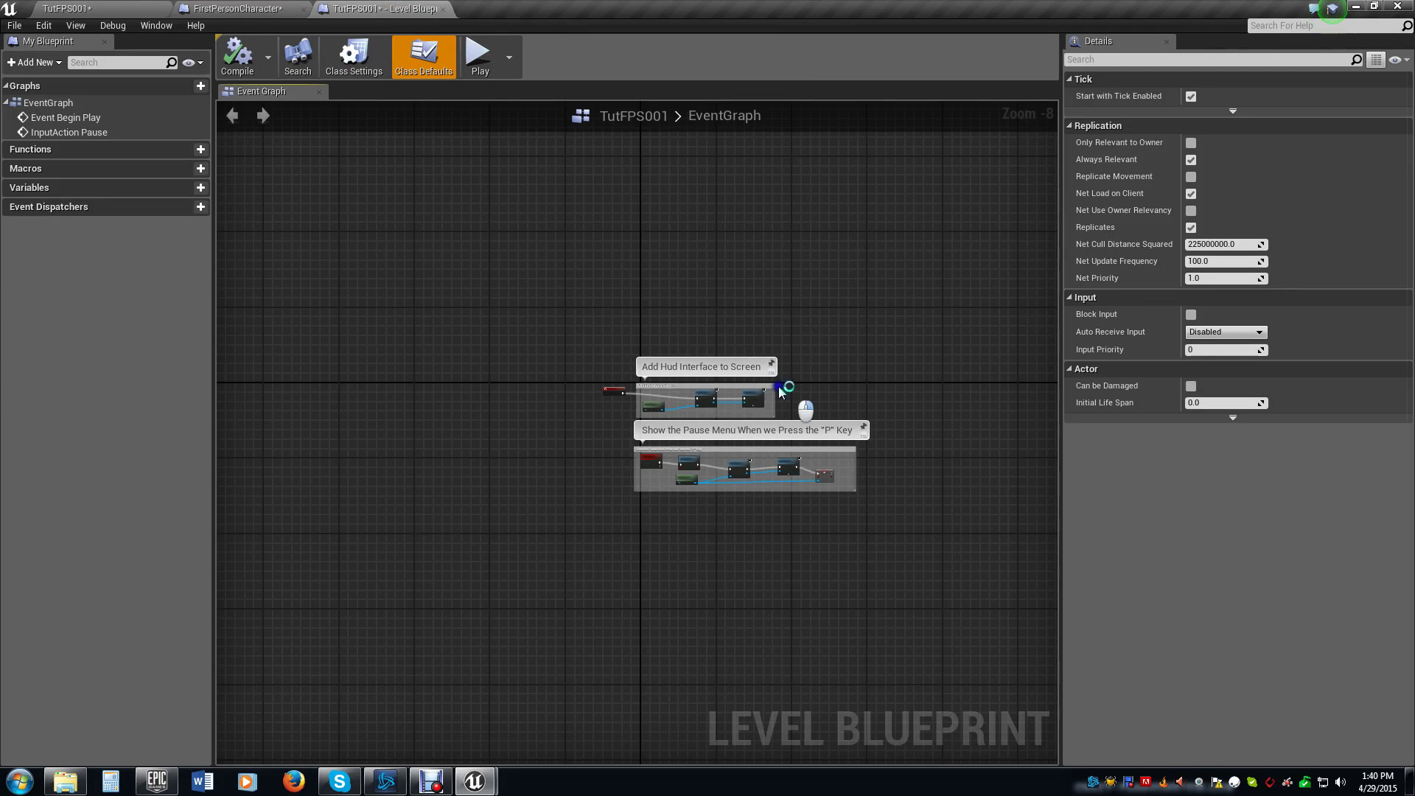
{"action": "scroll", "coordinate": [803, 401], "scroll_direction": "up", "scroll_amount": 8}
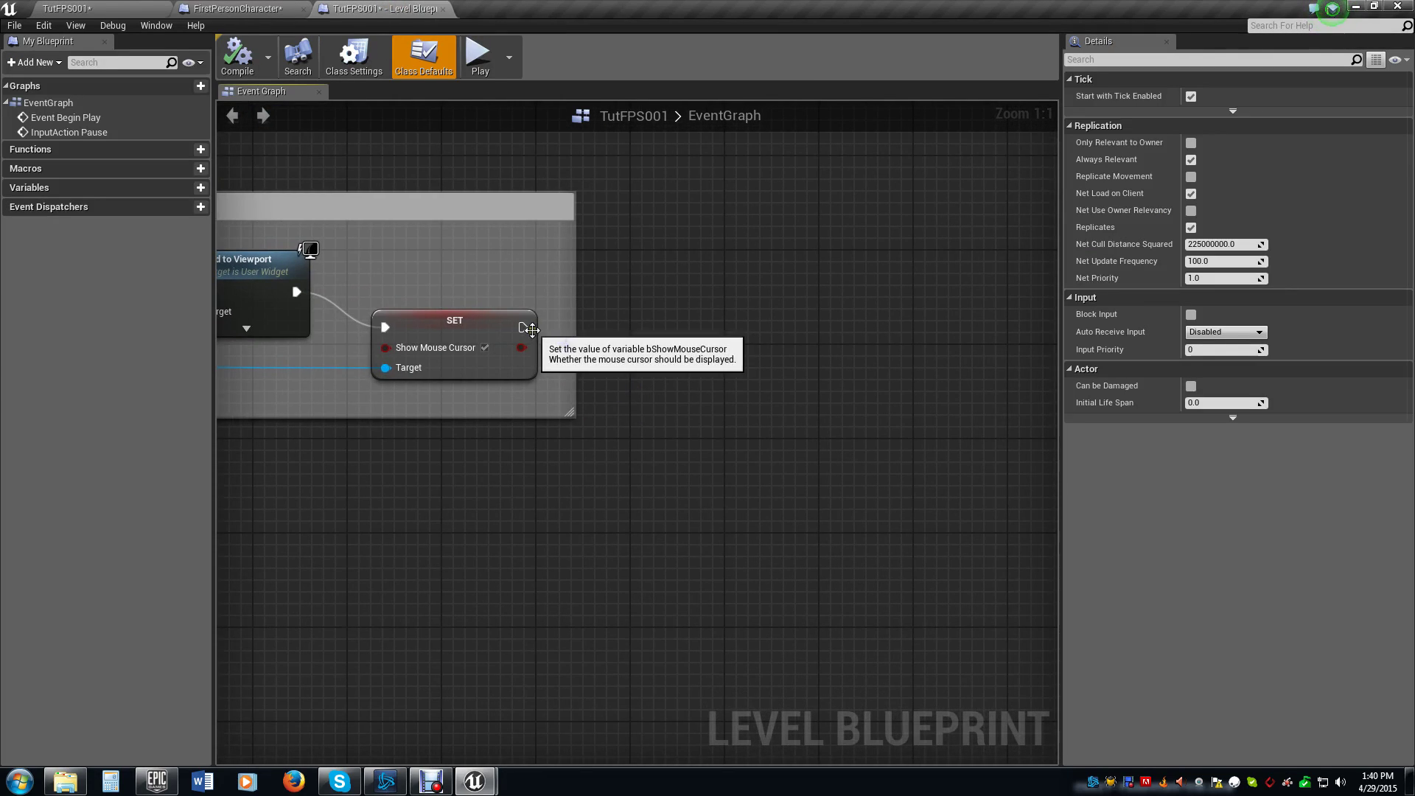
{"action": "left_click_drag", "start_coordinate": [523, 328], "coordinate": [630, 335]}
{"action": "type", "text": "set game"}
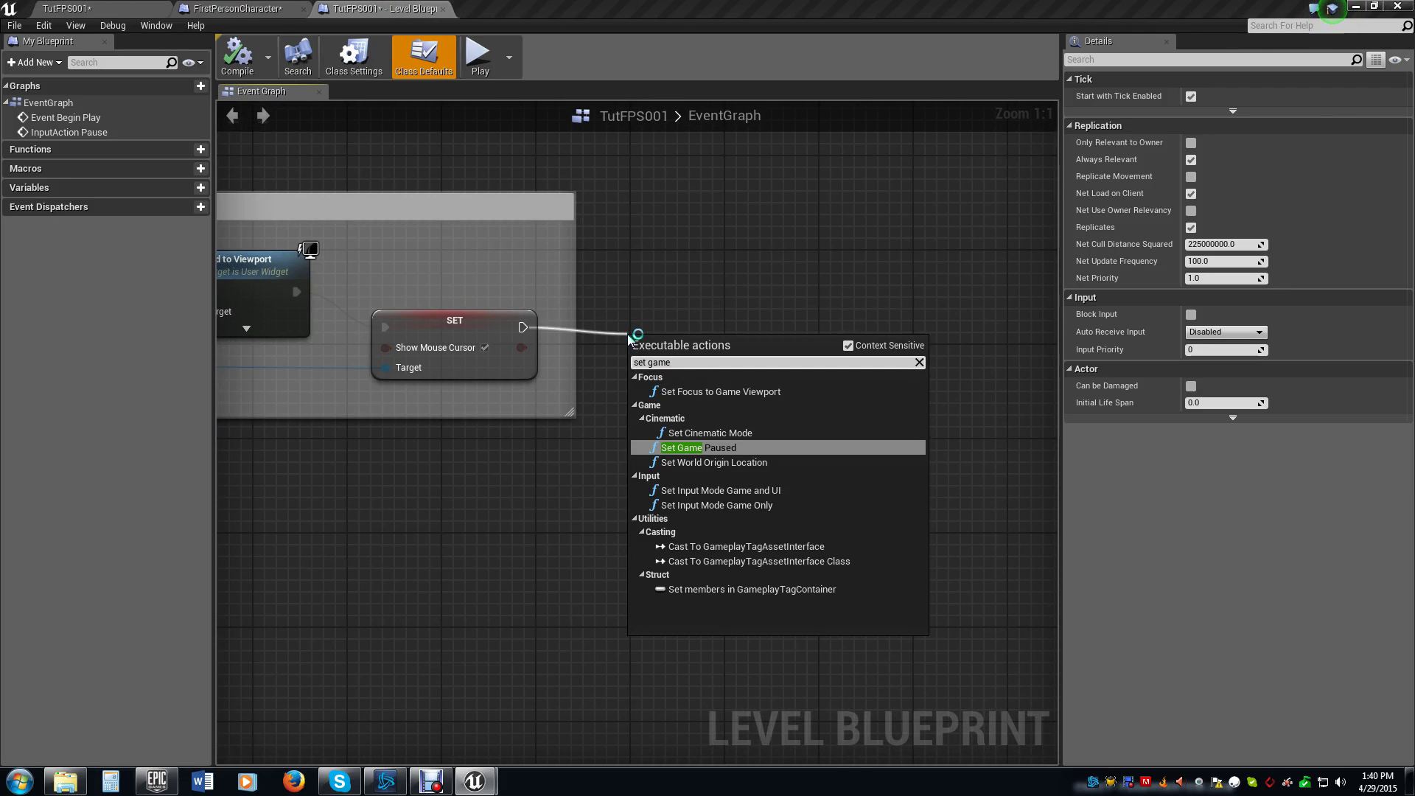
{"action": "key", "text": "BackSpace"}
{"action": "key", "text": "BackSpace"}
{"action": "key", "text": "BackSpace"}
{"action": "key", "text": "BackSpace"}
{"action": "key", "text": "BackSpace"}
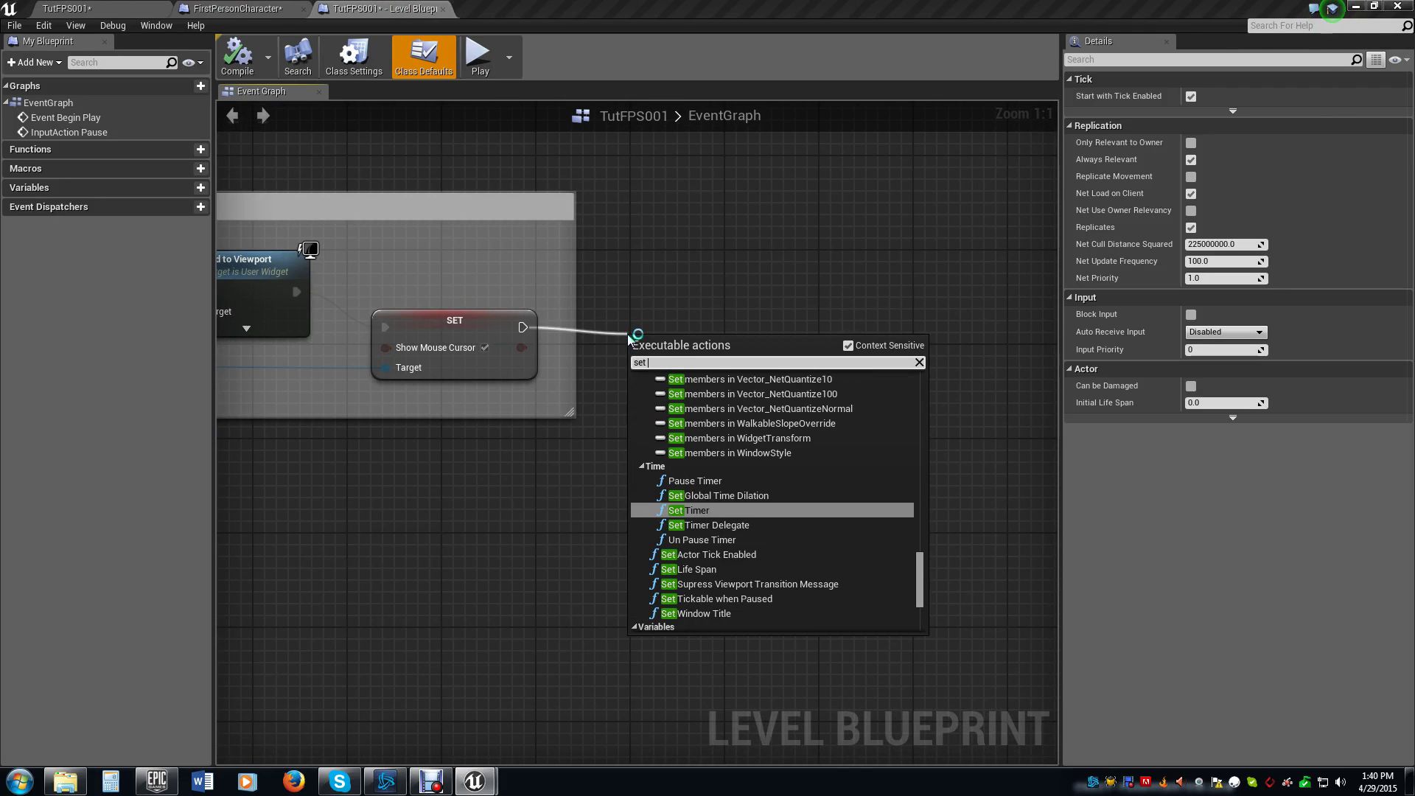
{"action": "type", "text": "input"}
{"action": "left_click", "coordinate": [734, 498]}
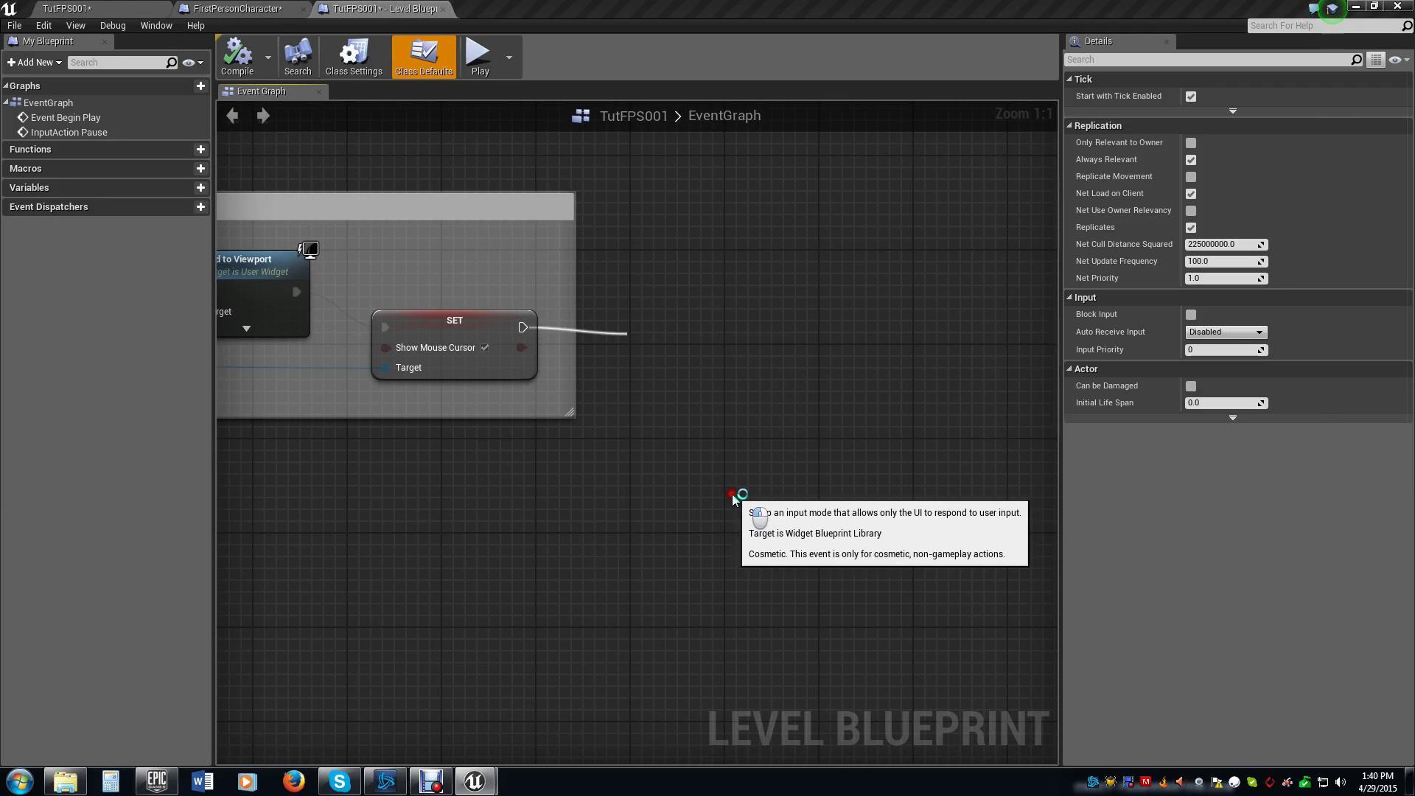
- Link the PauseMenu widget to In Widget to Focus and the player controller to Target
{"action": "left_click_drag", "start_coordinate": [693, 347], "coordinate": [665, 291]}
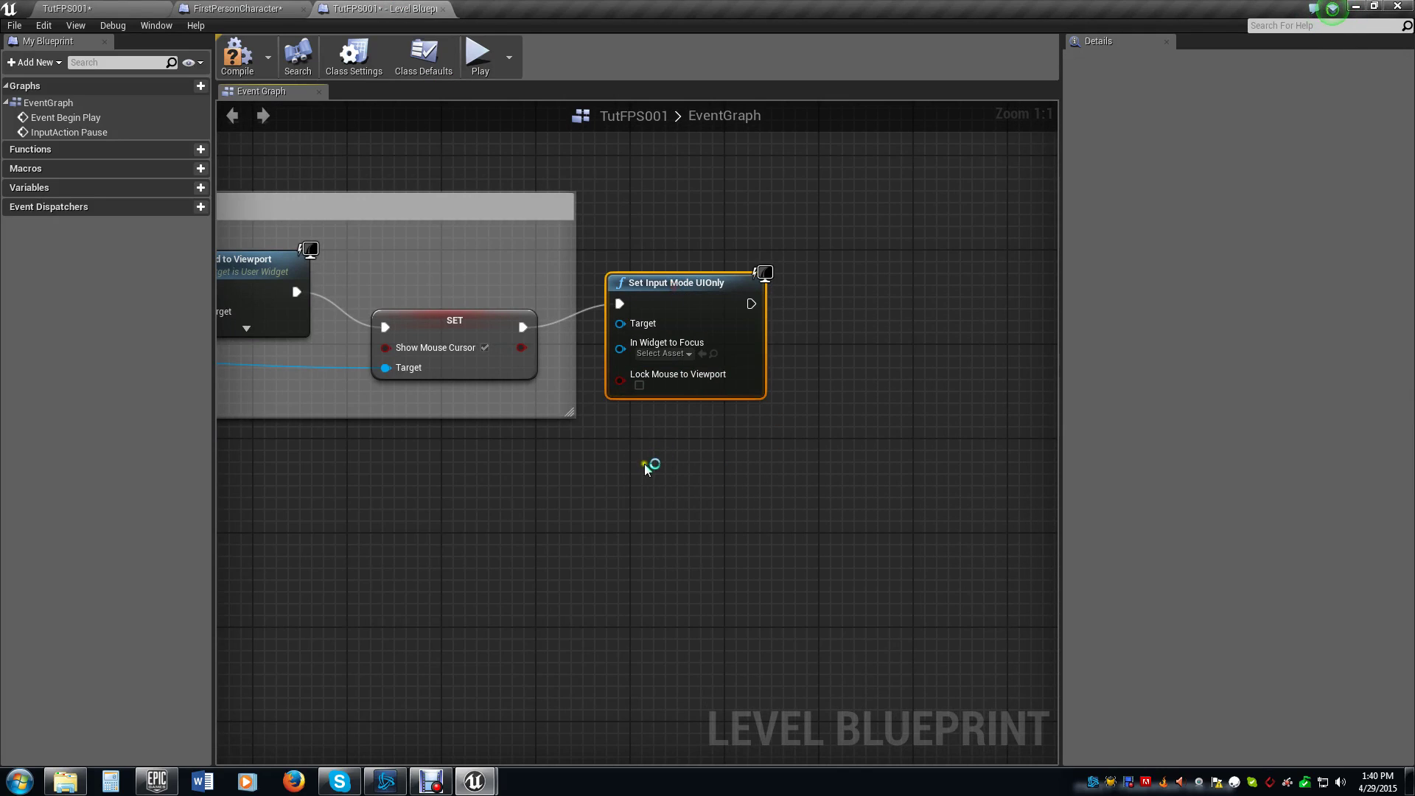
{"action": "right_click_drag", "start_coordinate": [646, 469], "coordinate": [830, 484]}
{"action": "left_click_drag", "start_coordinate": [399, 305], "coordinate": [830, 343]}
{"action": "right_click_drag", "start_coordinate": [772, 480], "coordinate": [948, 439]}
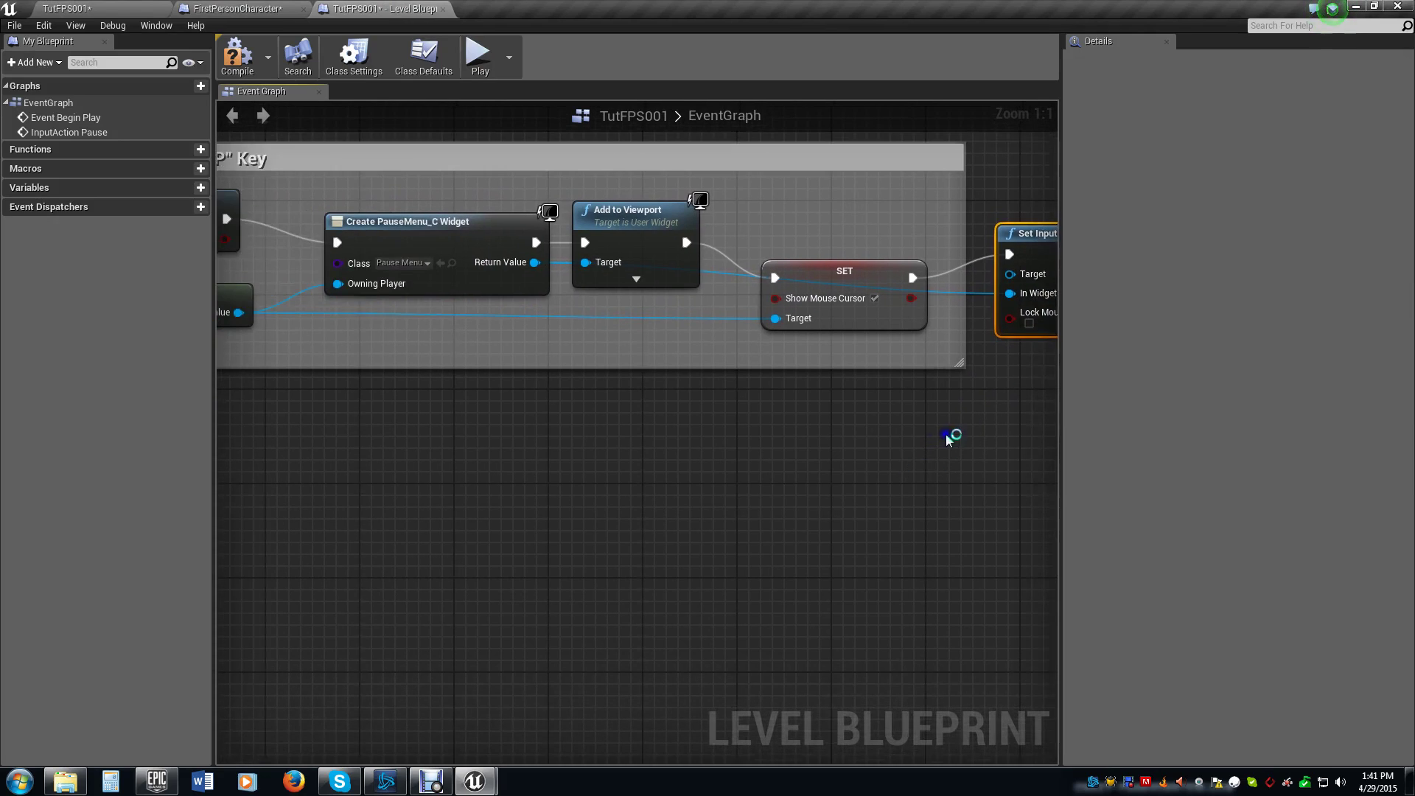
{"action": "scroll", "coordinate": [949, 439], "scroll_direction": "down", "scroll_amount": 1}
{"action": "left_click_drag", "start_coordinate": [311, 330], "coordinate": [988, 297]}
{"action": "right_click_drag", "start_coordinate": [958, 436], "coordinate": [654, 459]}
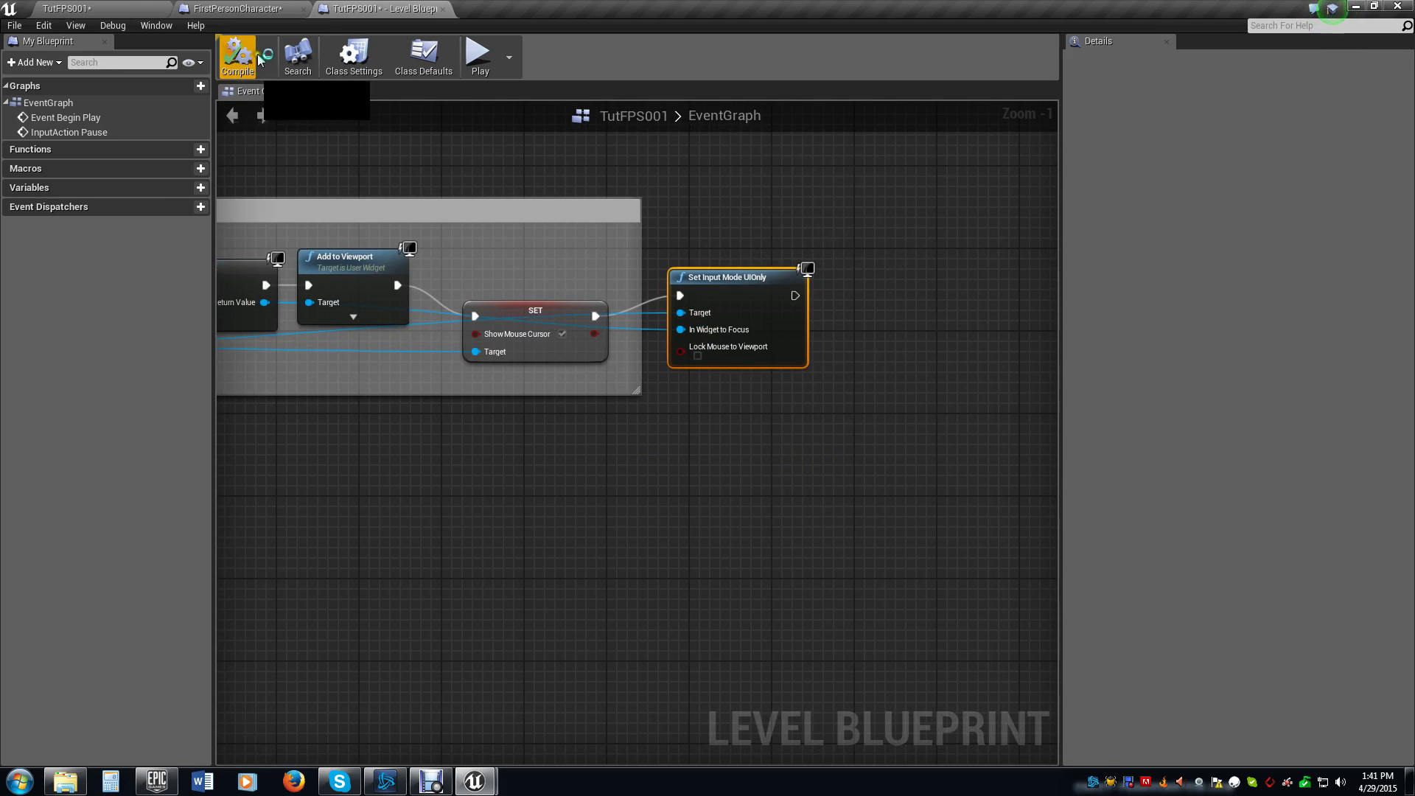
- Open the PauseMenu widget blueprint from the Widgets folder in its Graph view
{"action": "left_click", "coordinate": [66, 8]}
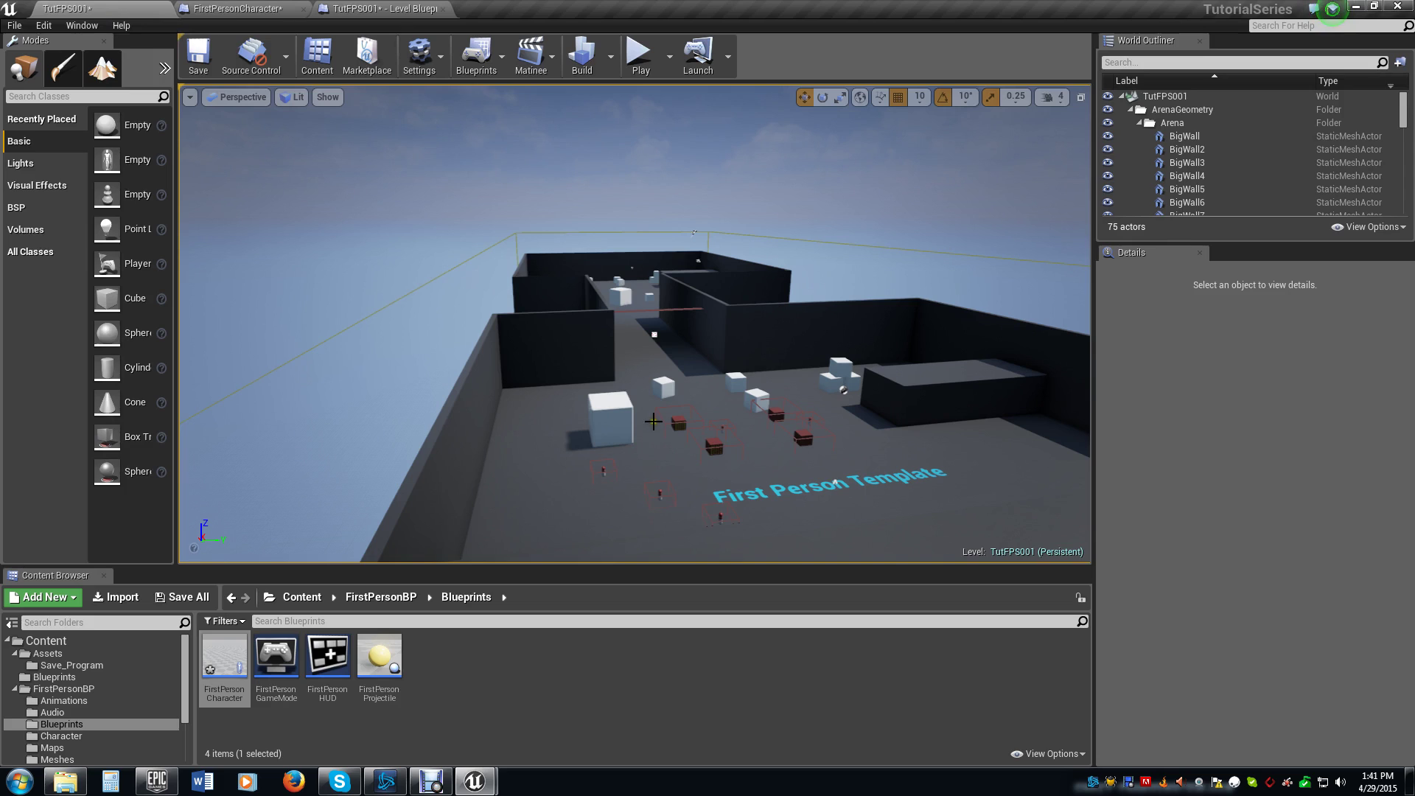
{"action": "scroll", "coordinate": [104, 704], "scroll_direction": "down", "scroll_amount": 1}
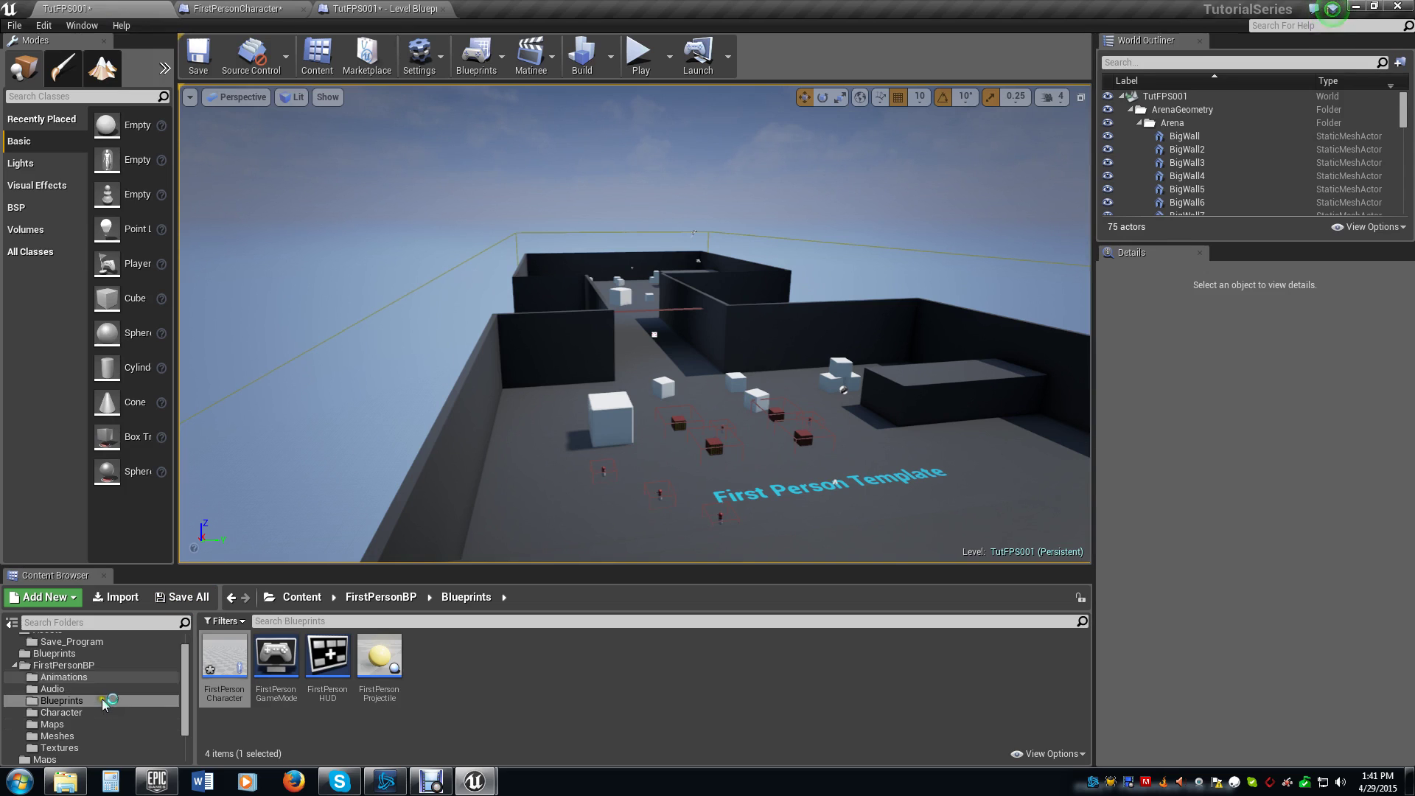
{"action": "scroll", "coordinate": [104, 707], "scroll_direction": "down", "scroll_amount": 2}
{"action": "left_click", "coordinate": [48, 757]}
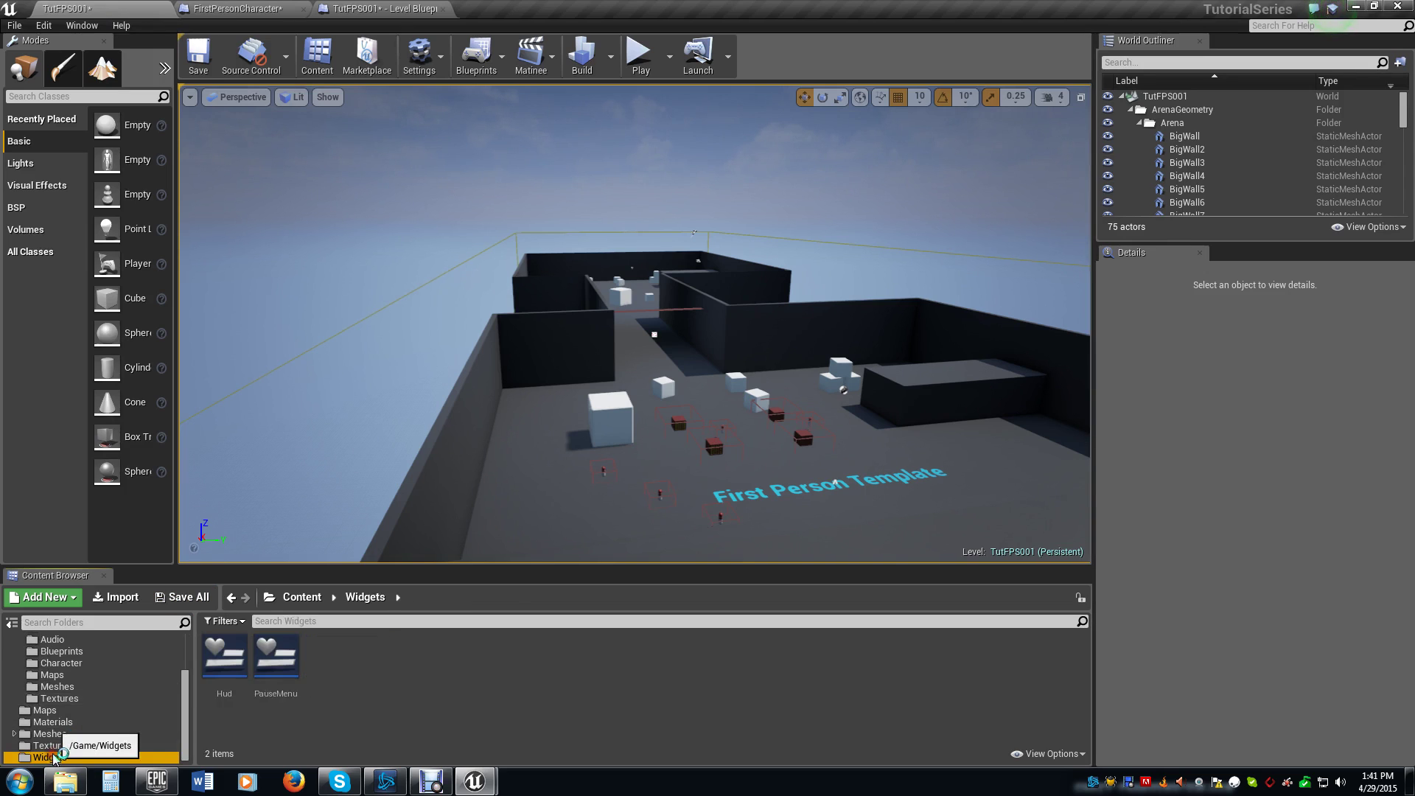
{"action": "double_click", "coordinate": [264, 682]}
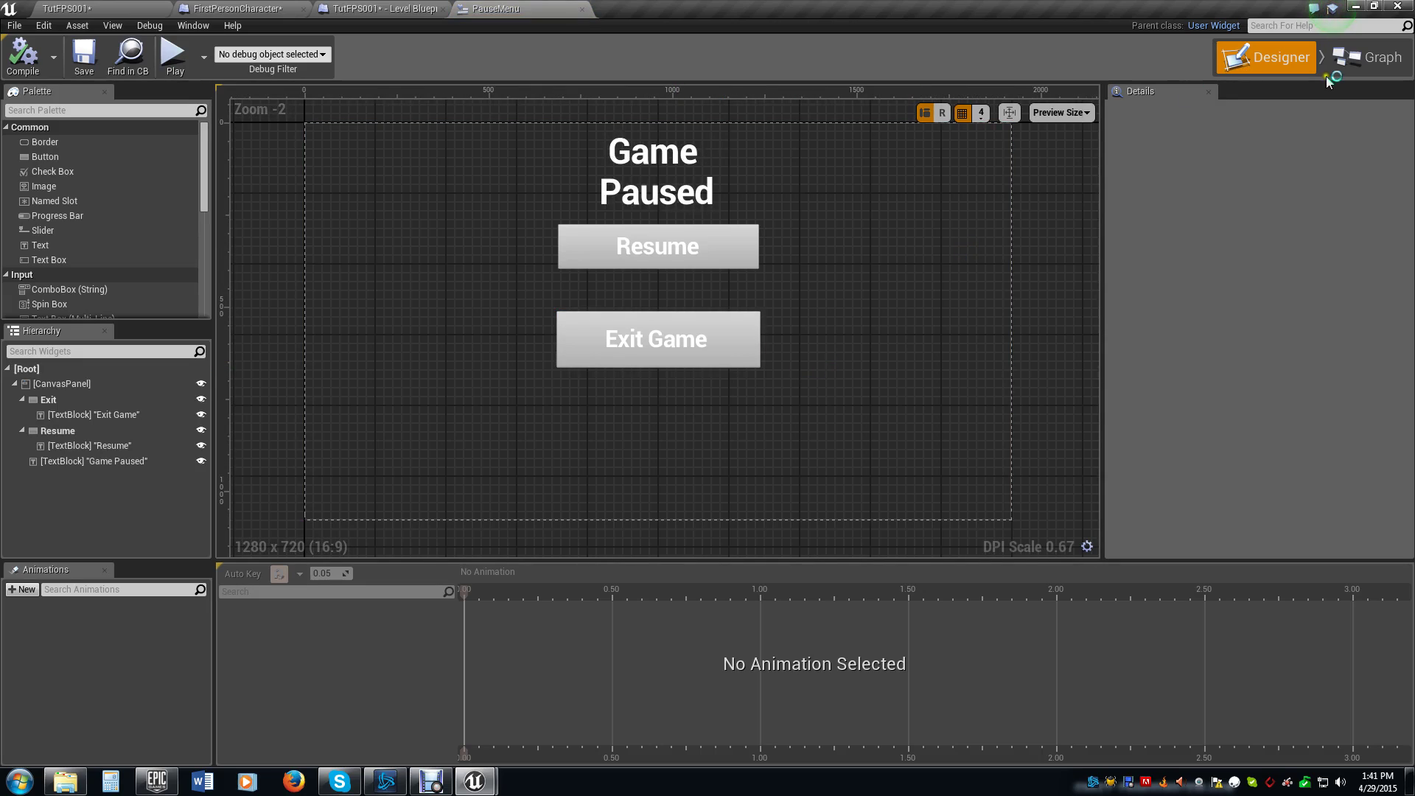
{"action": "left_click", "coordinate": [1366, 58]}
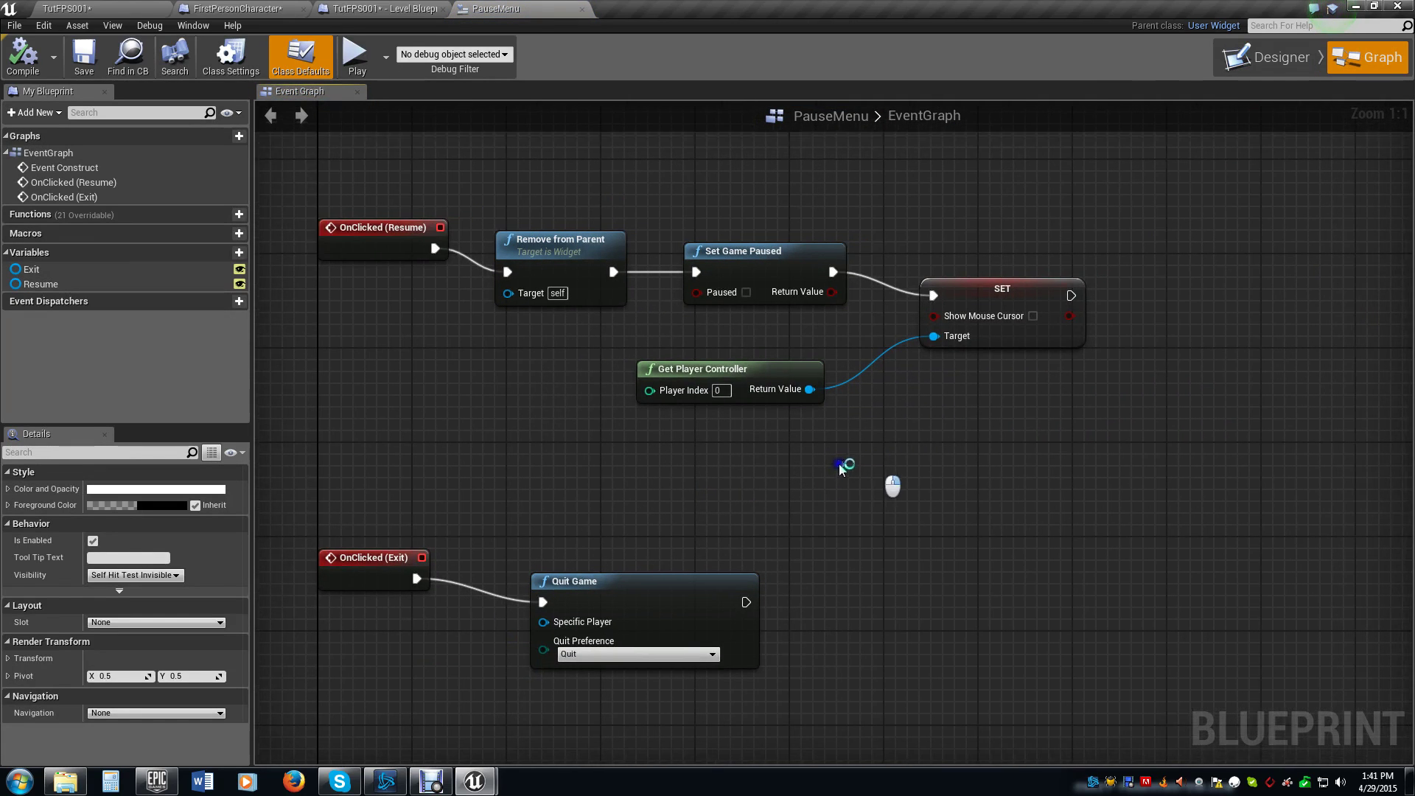
- Add Set Input Mode Game Only after SET targeting the player controller, then compile and save
{"action": "left_click_drag", "start_coordinate": [876, 315], "coordinate": [954, 328]}
{"action": "type", "text": "input"}
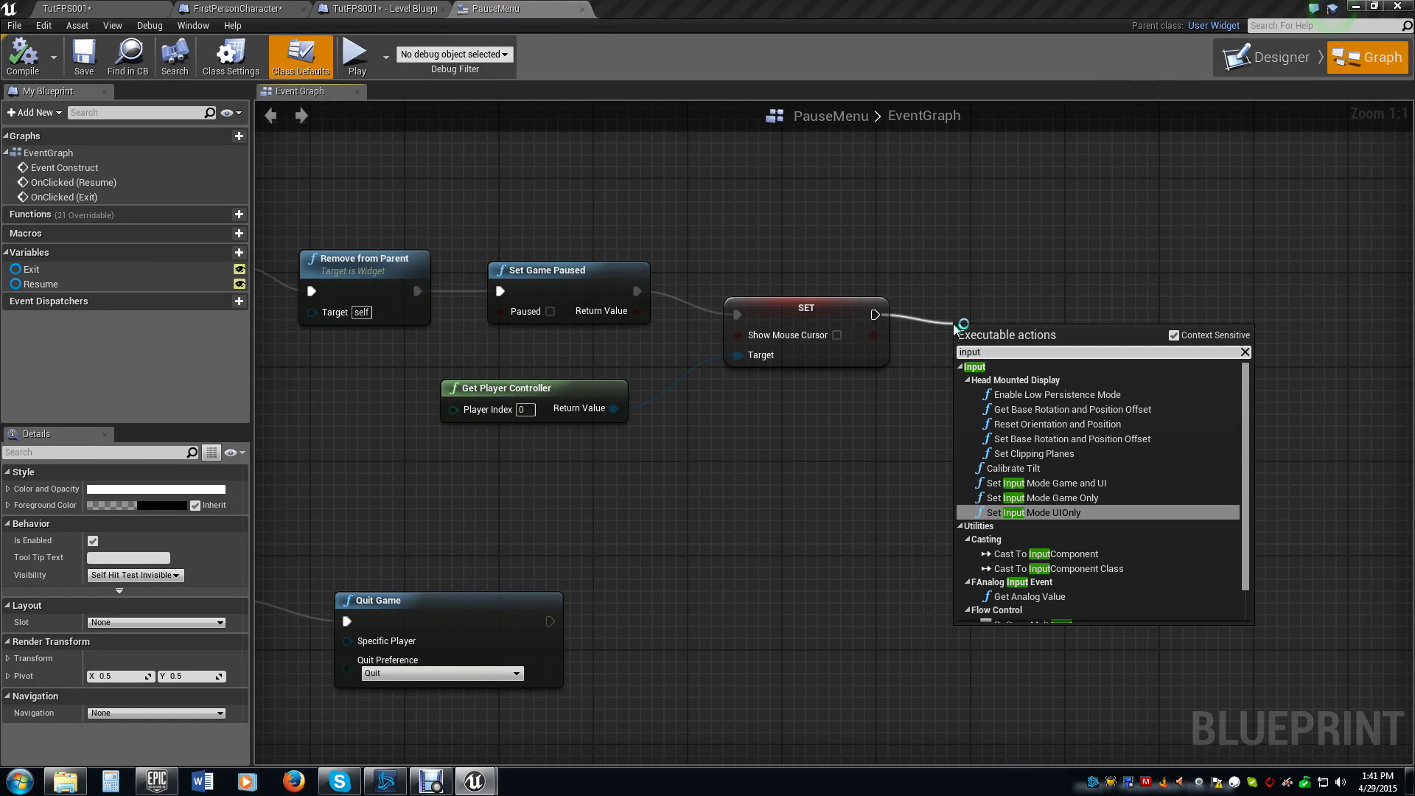
{"action": "left_click", "coordinate": [1065, 497]}
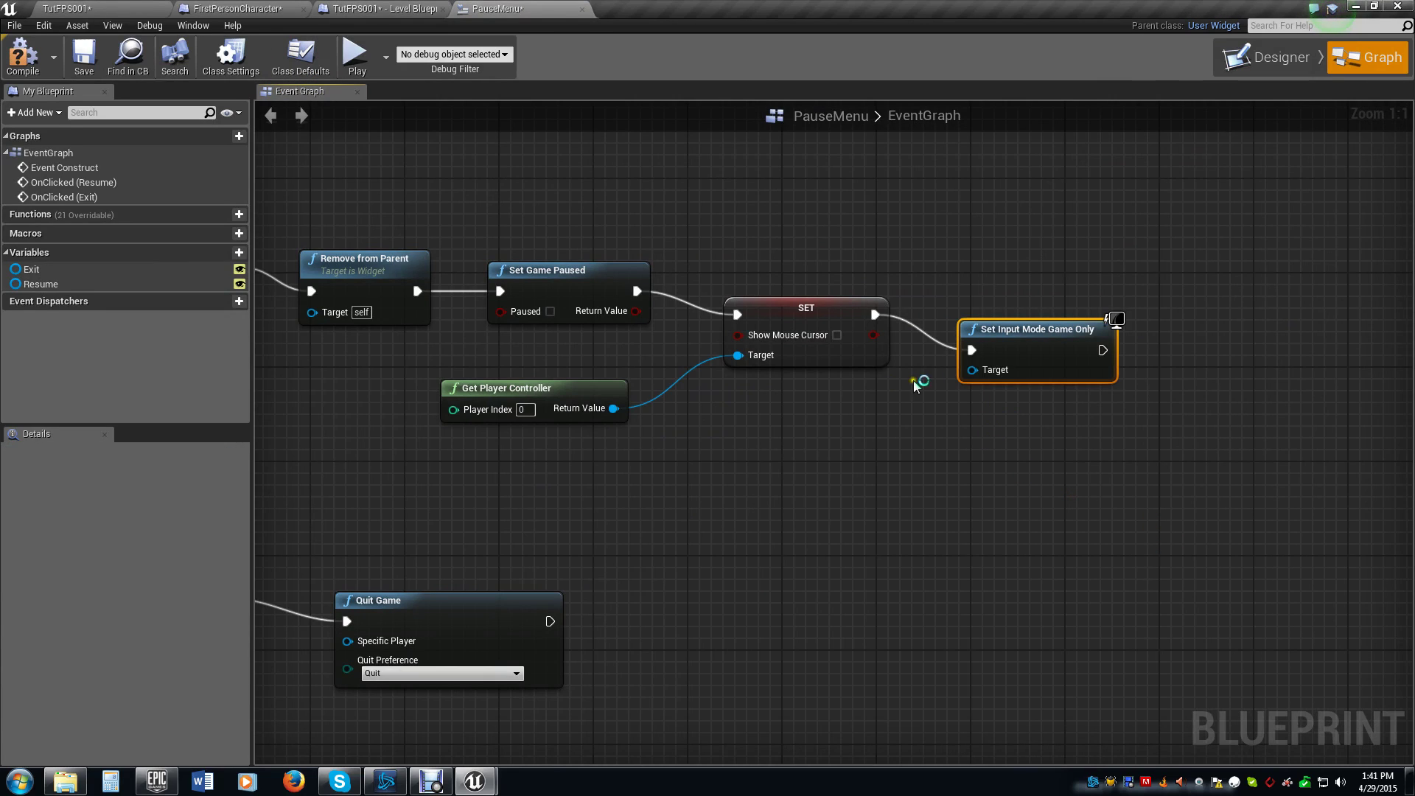
{"action": "left_click_drag", "start_coordinate": [613, 408], "coordinate": [971, 370]}
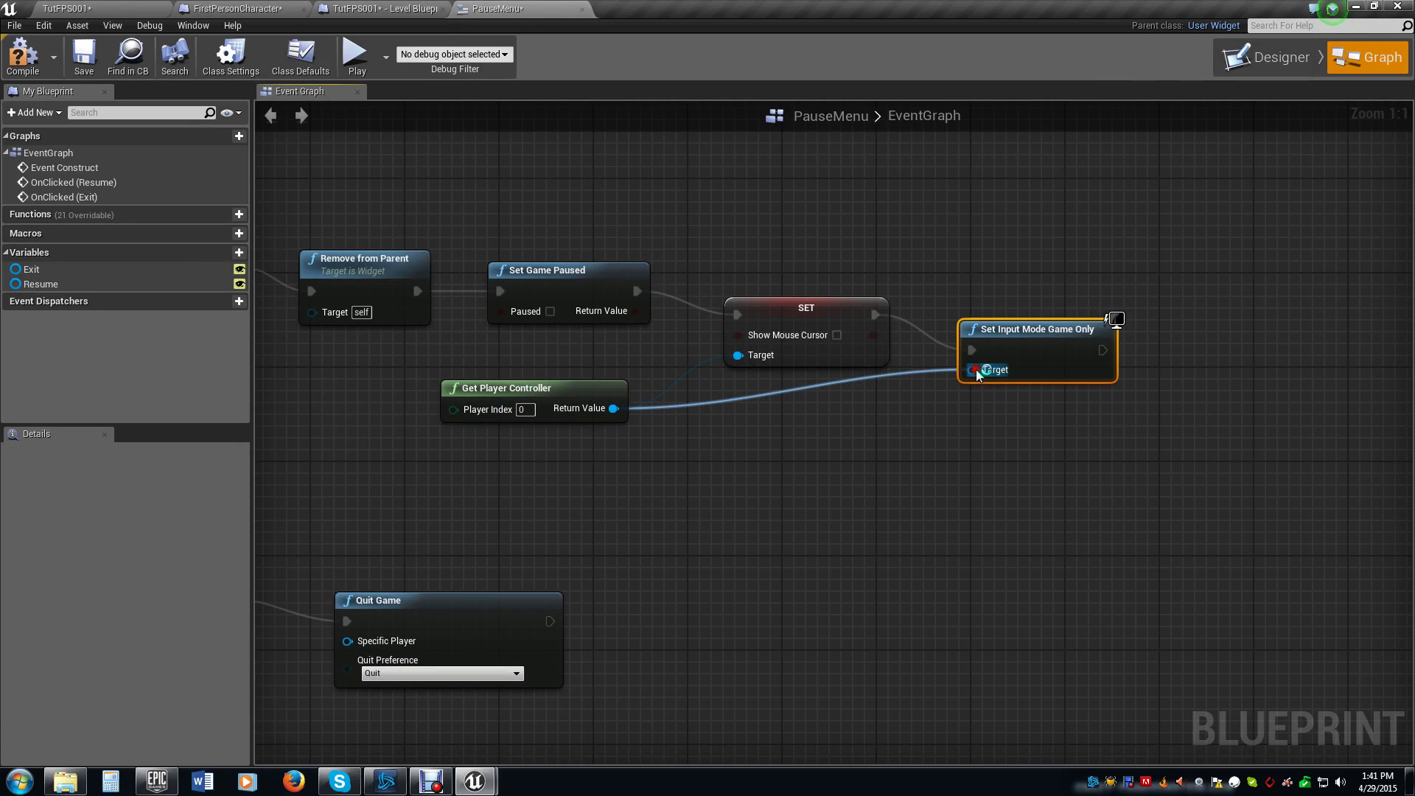
{"action": "left_click", "coordinate": [19, 61]}
{"action": "left_click", "coordinate": [83, 58]}
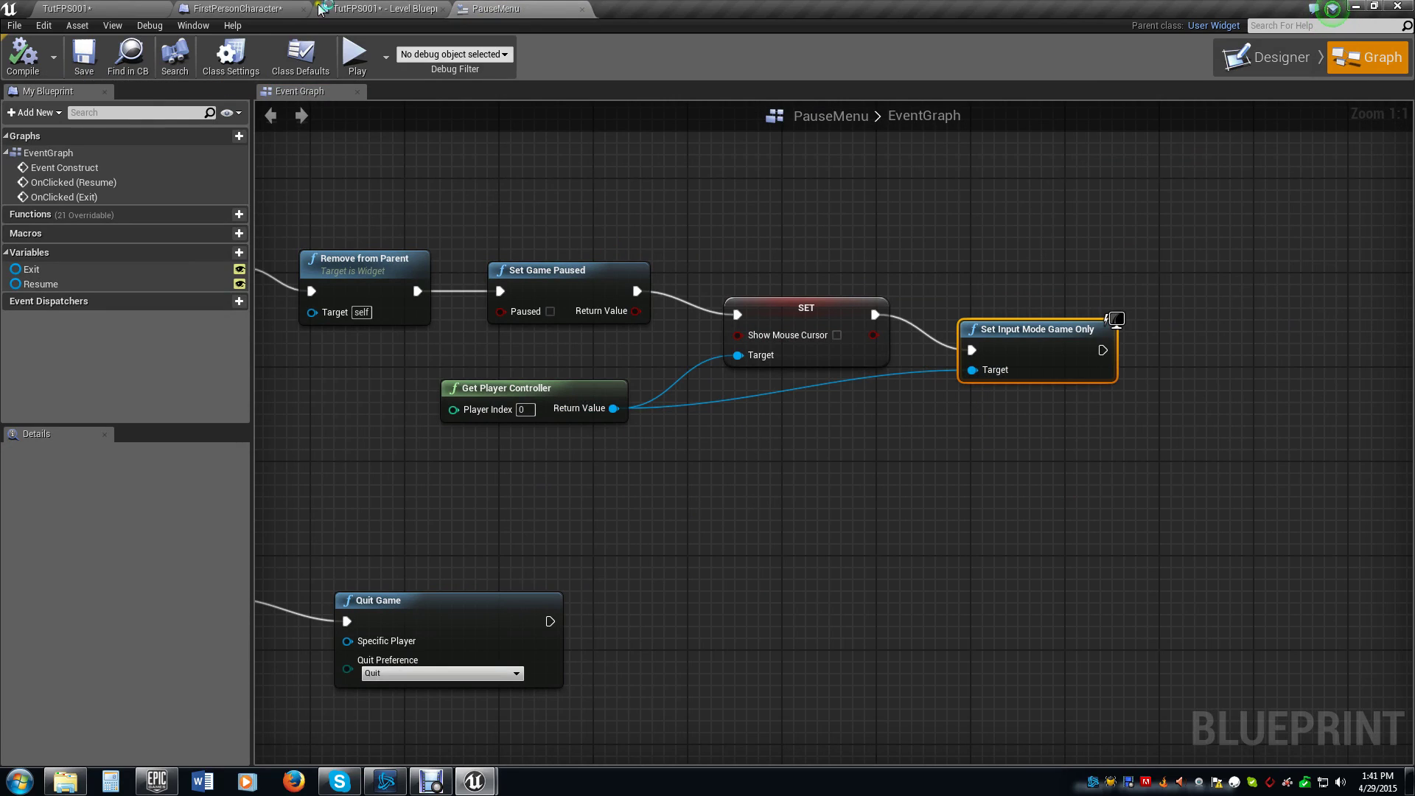
{"action": "left_click", "coordinate": [435, 10]}
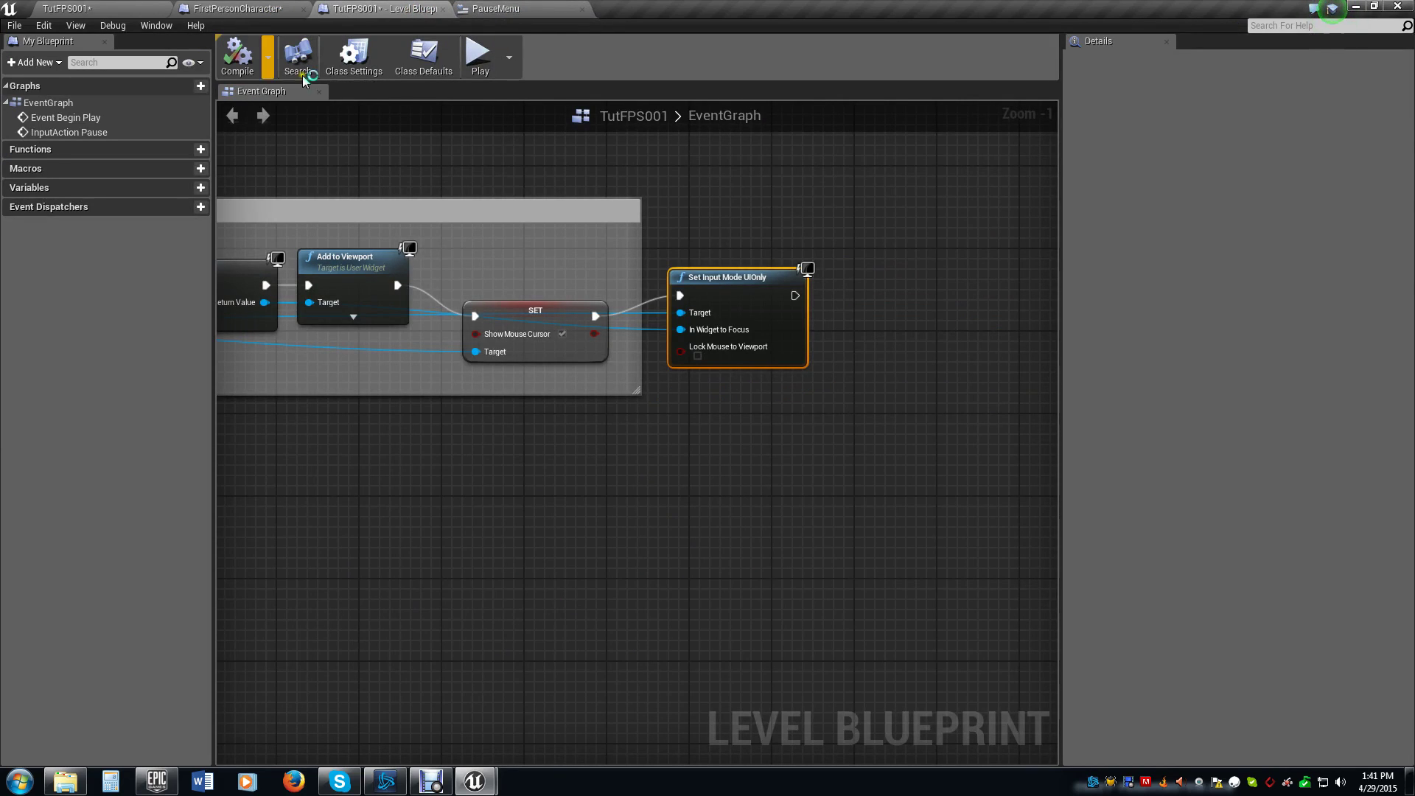
- Play with Alt+P, pause with P, Resume, pause again, then Exit Game
{"action": "left_click", "coordinate": [66, 9]}
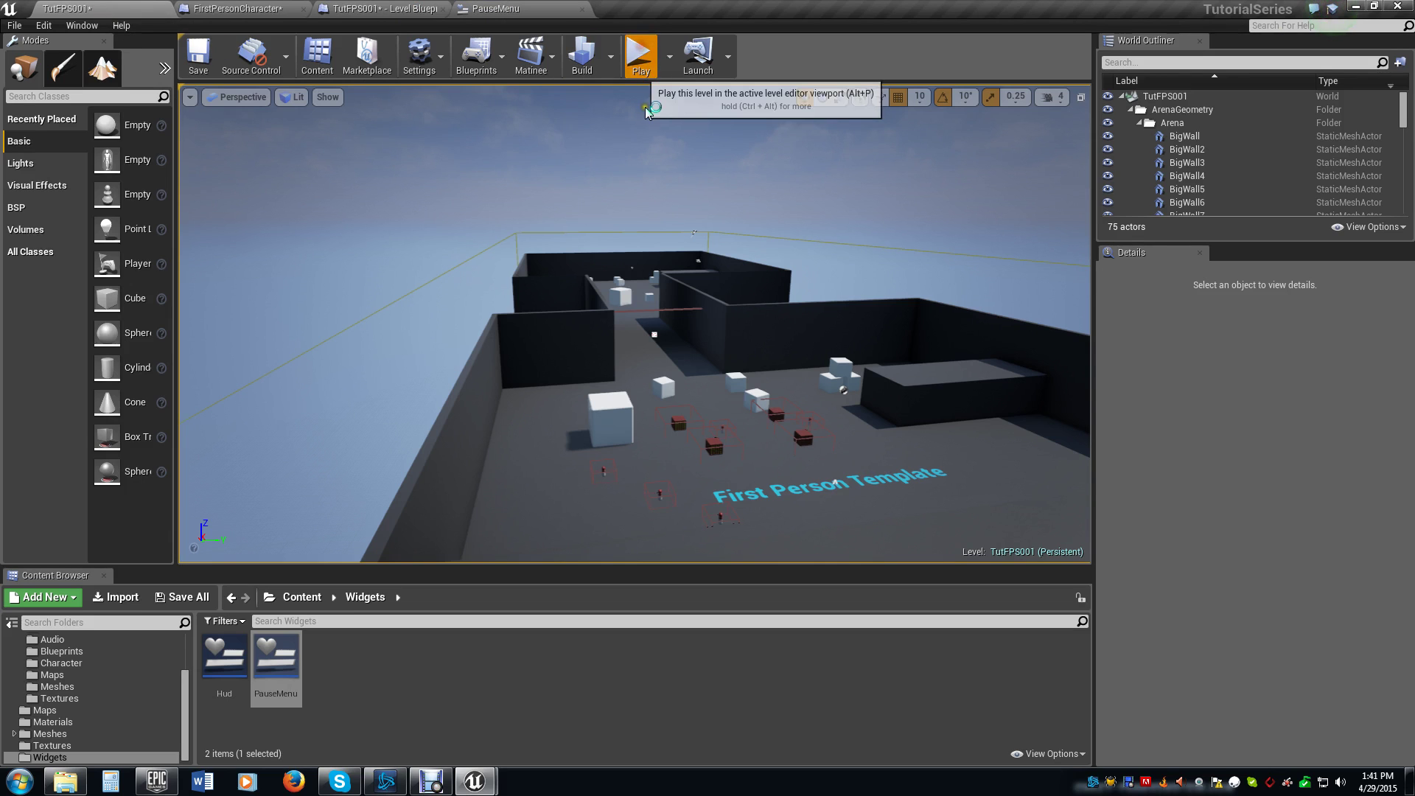
{"action": "key", "text": "alt+p"}
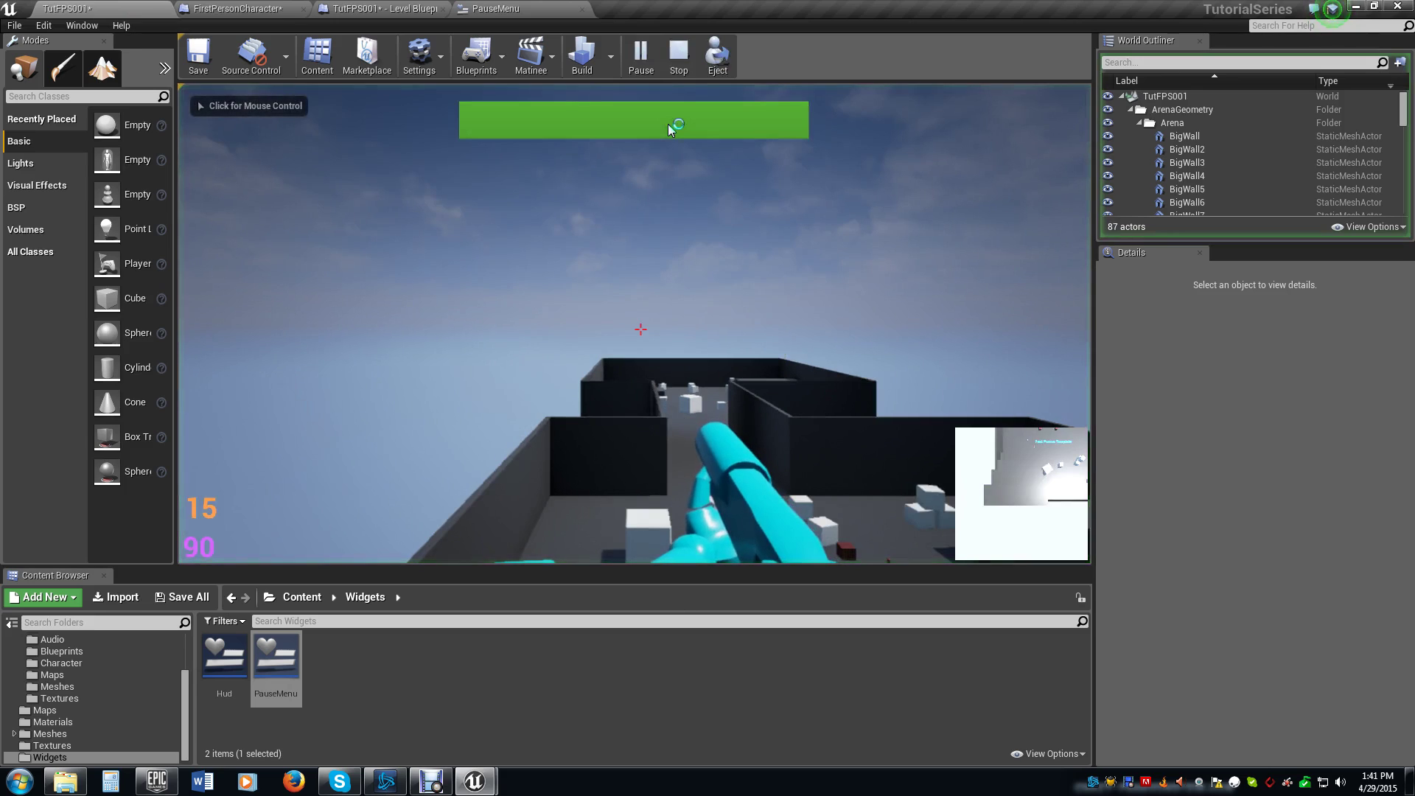
{"action": "key", "text": "p"}
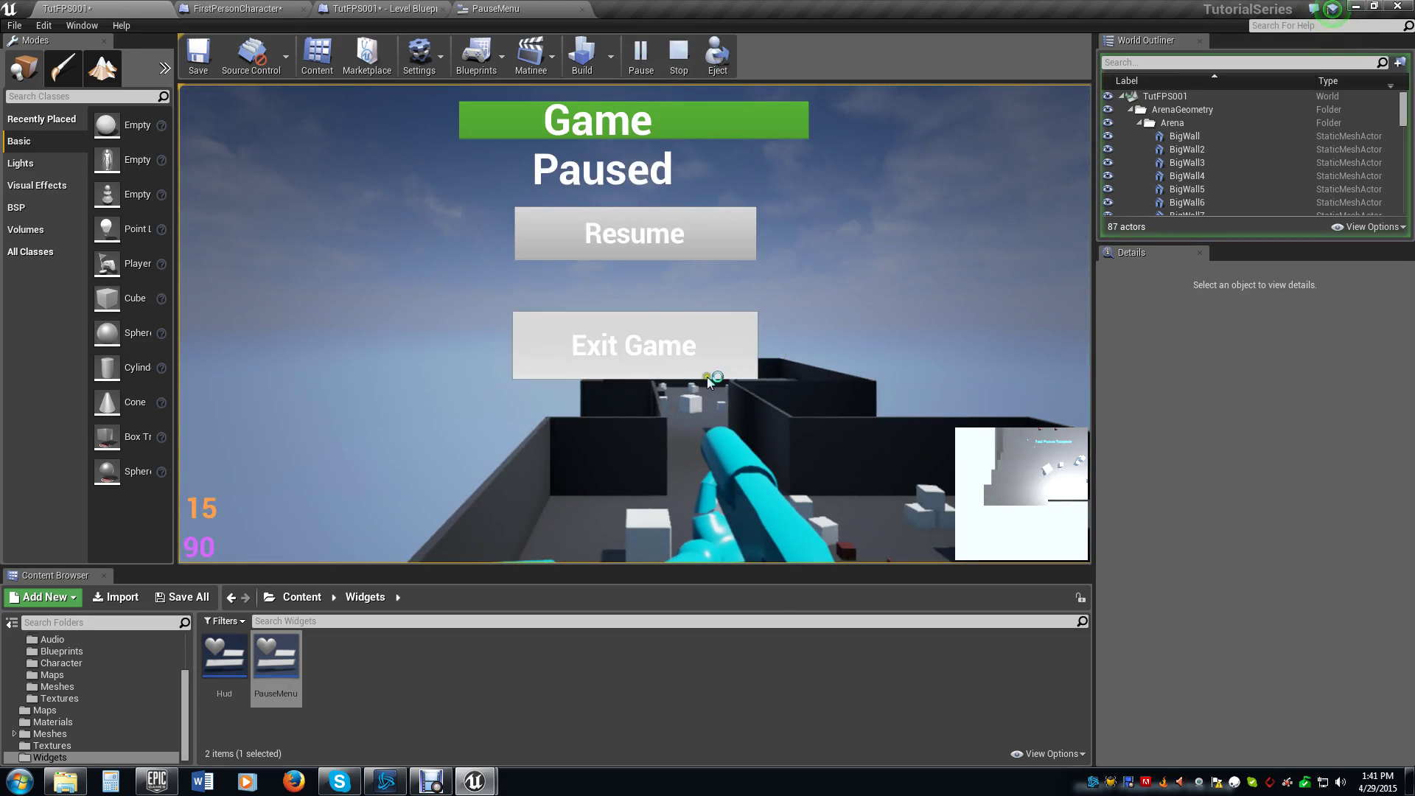
{"action": "left_click", "coordinate": [715, 242]}
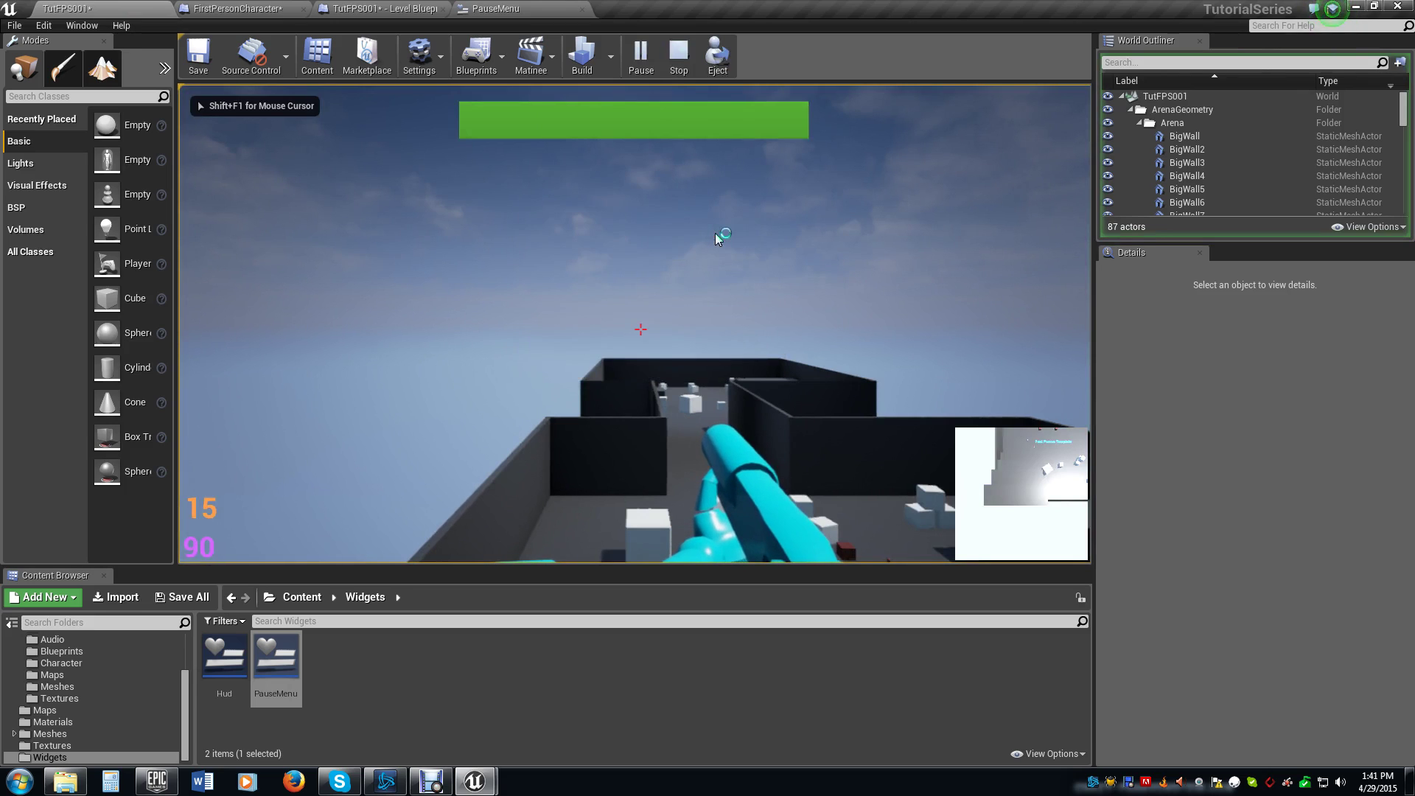
{"action": "key", "text": "p"}
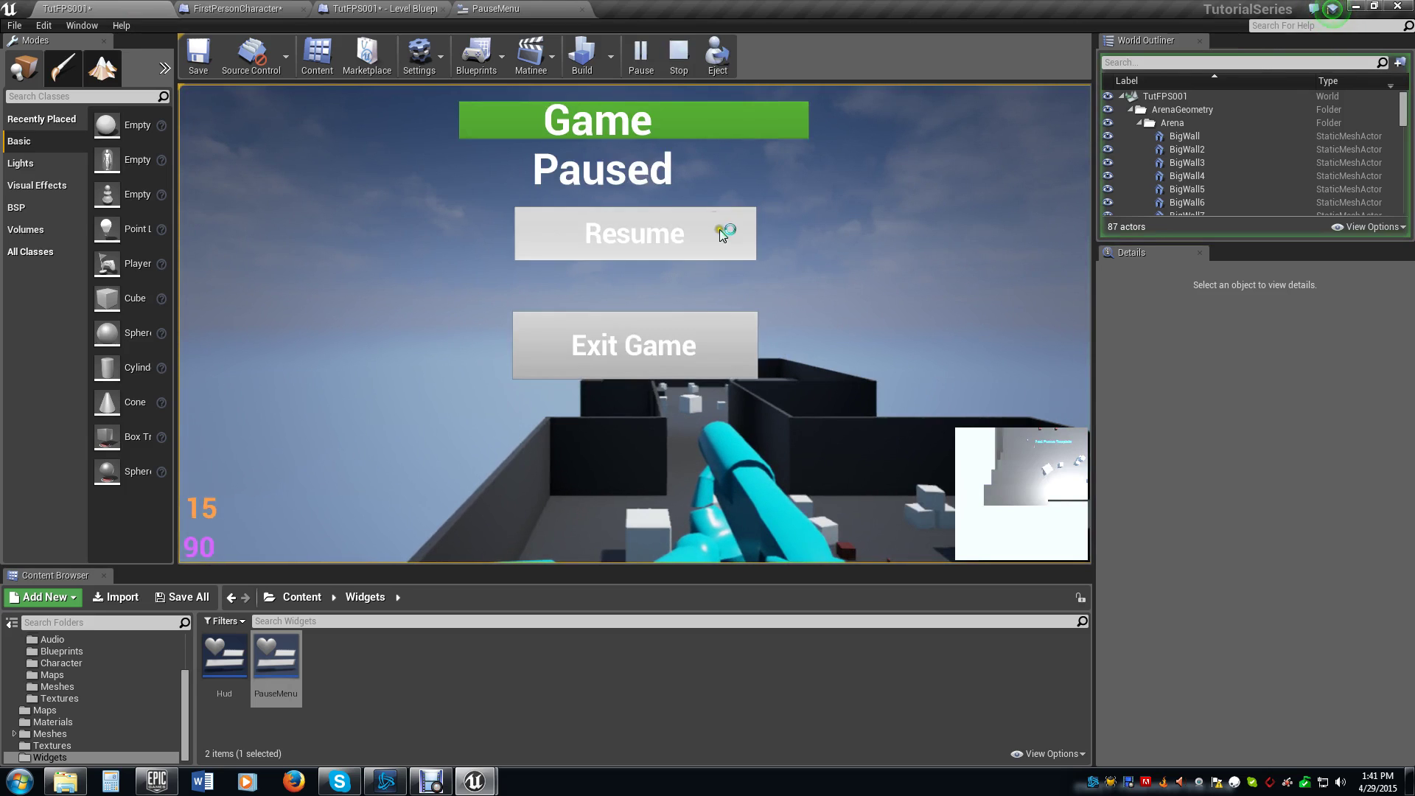
{"action": "left_click", "coordinate": [736, 336]}
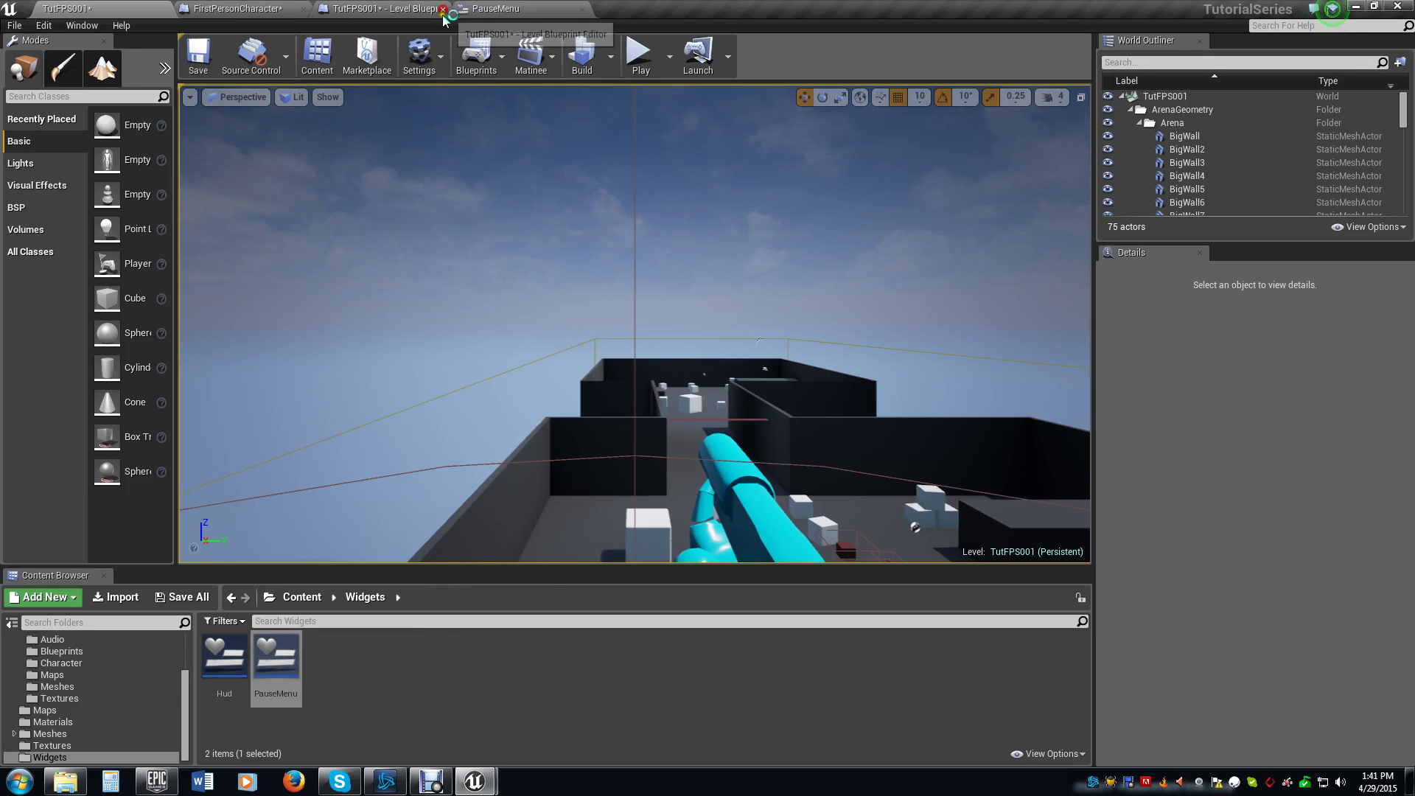
{"action": "left_click", "coordinate": [487, 11]}
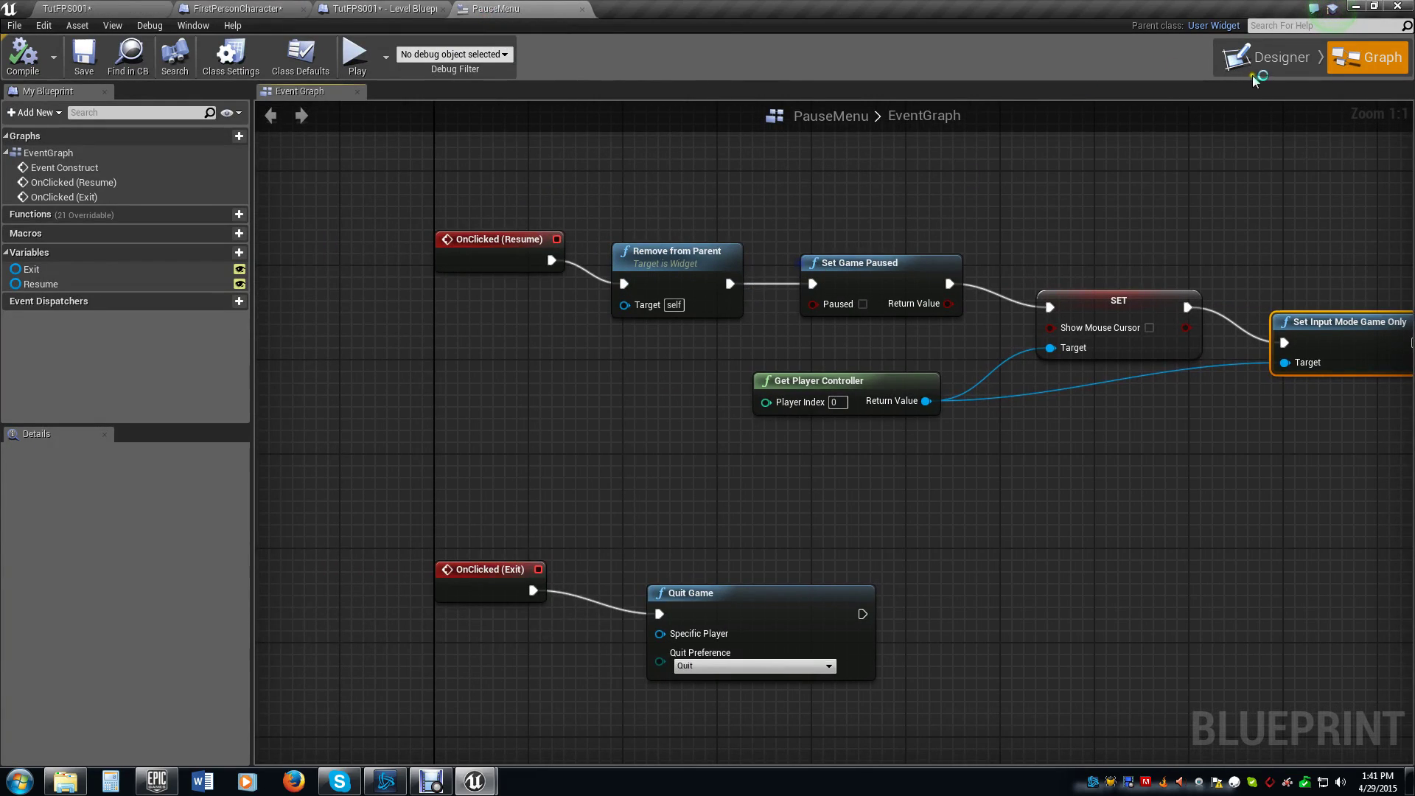
{"action": "left_click", "coordinate": [1265, 56]}
{"action": "left_click", "coordinate": [1368, 57]}
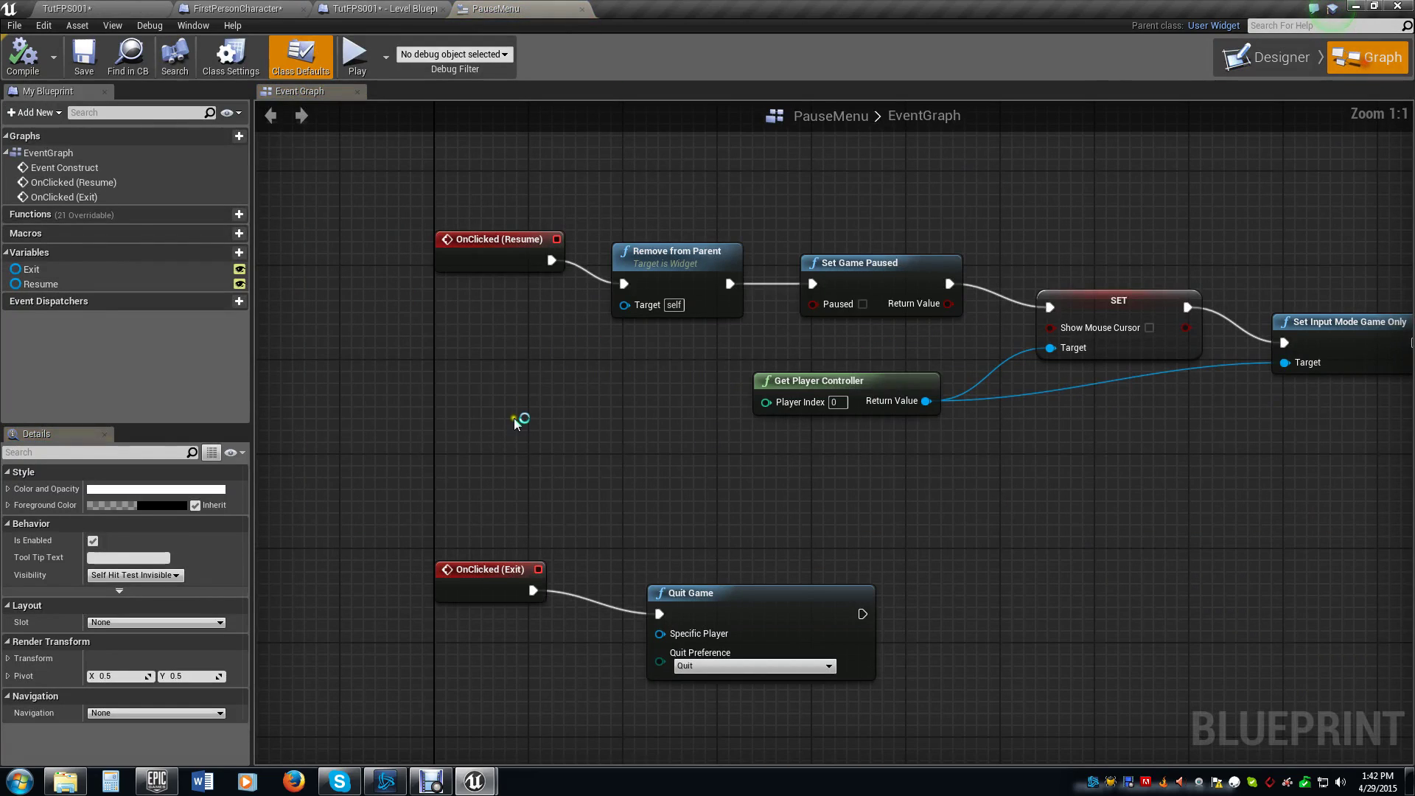
{"action": "right_click_drag", "start_coordinate": [858, 480], "coordinate": [808, 383]}
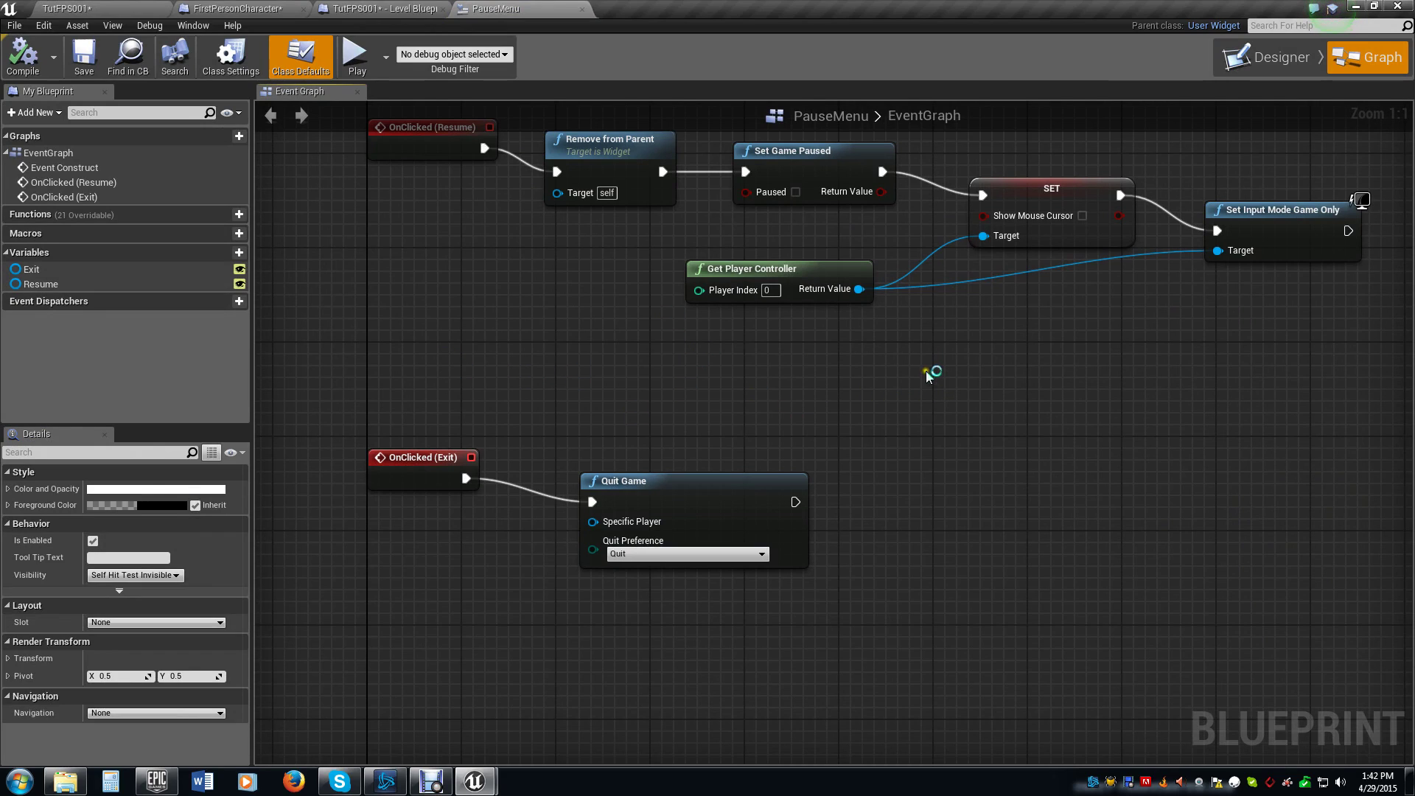
{"action": "right_click_drag", "start_coordinate": [1001, 440], "coordinate": [759, 444]}
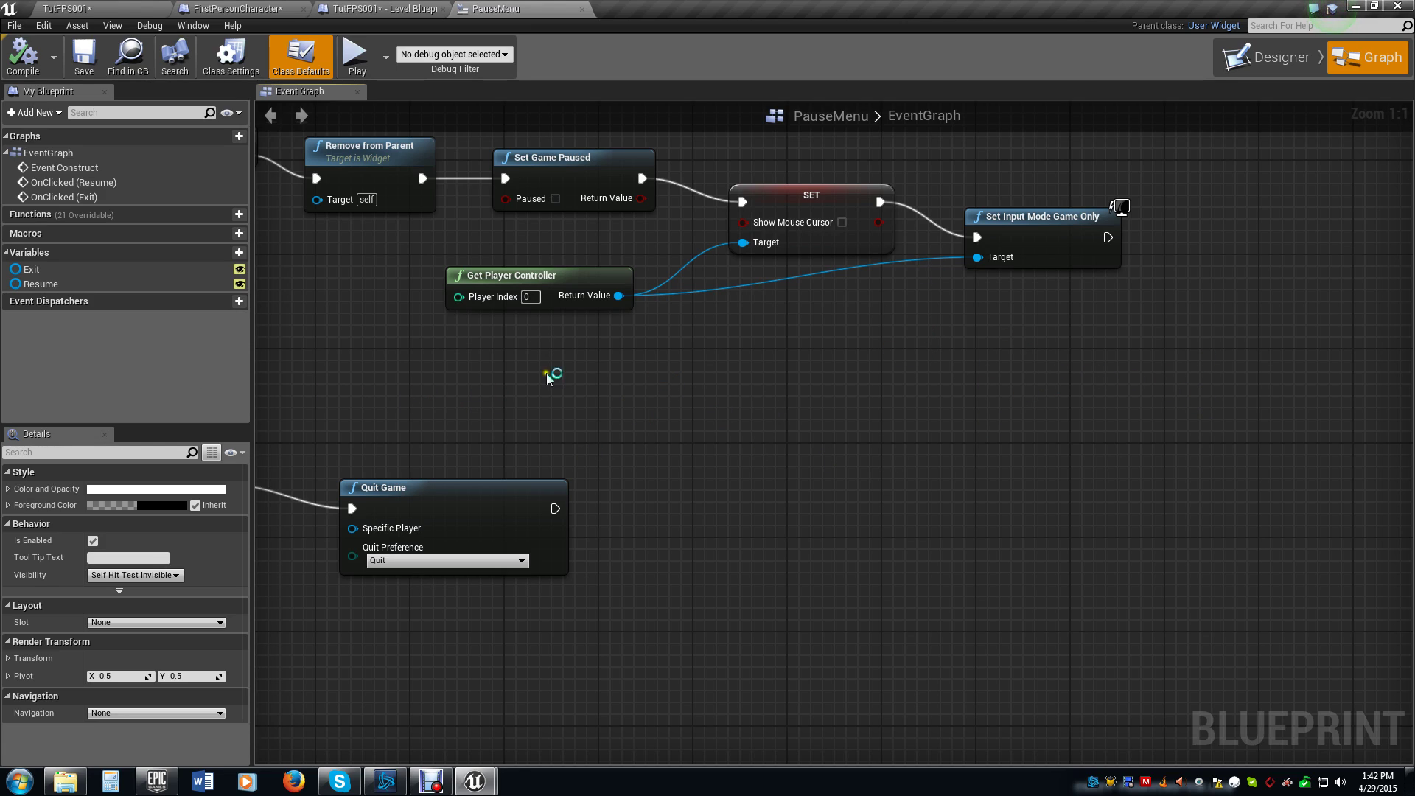
- From the main level editor, open the Save_Checkpoint blueprint in the Assets/Save_Program folder
{"action": "left_click", "coordinate": [115, 9]}
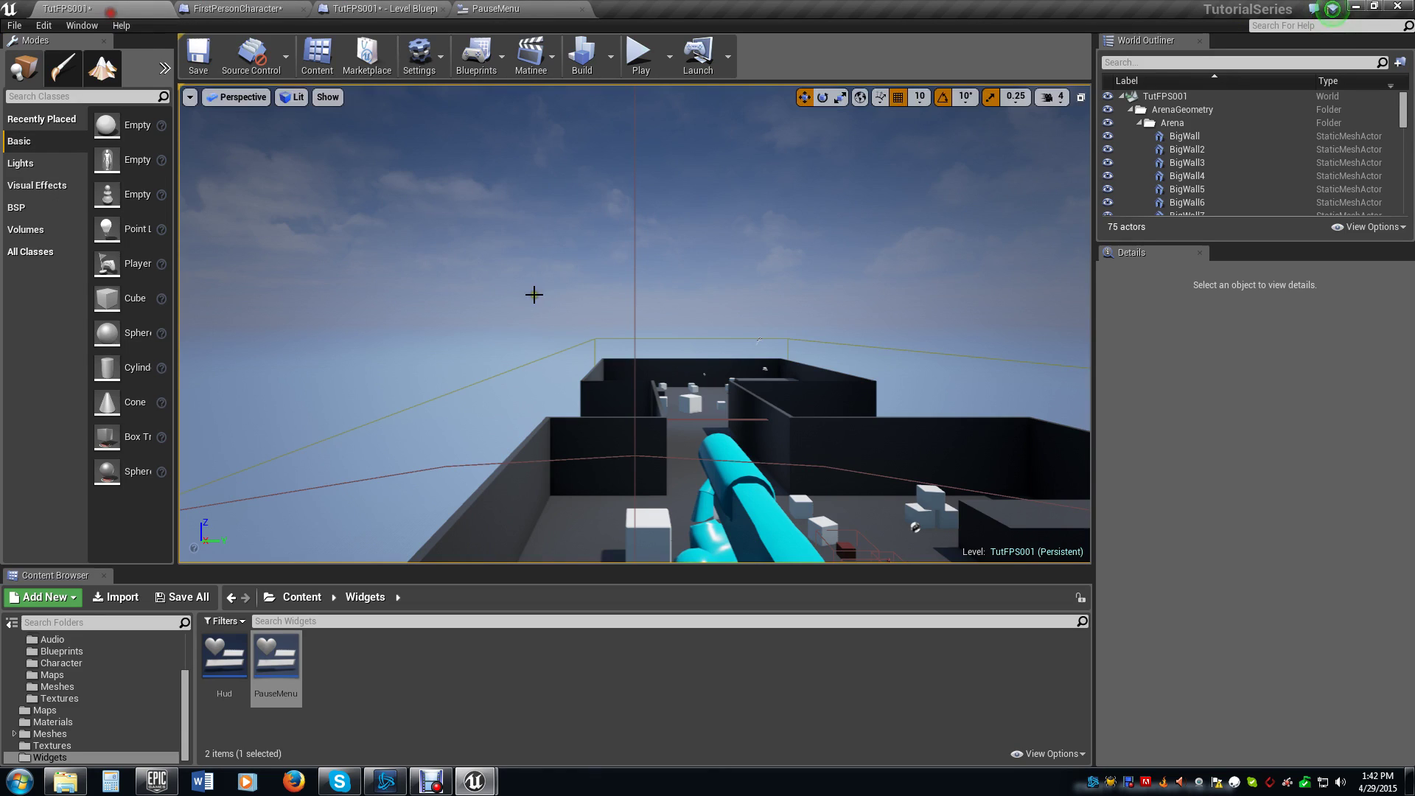
{"action": "scroll", "coordinate": [44, 685], "scroll_direction": "up", "scroll_amount": 3}
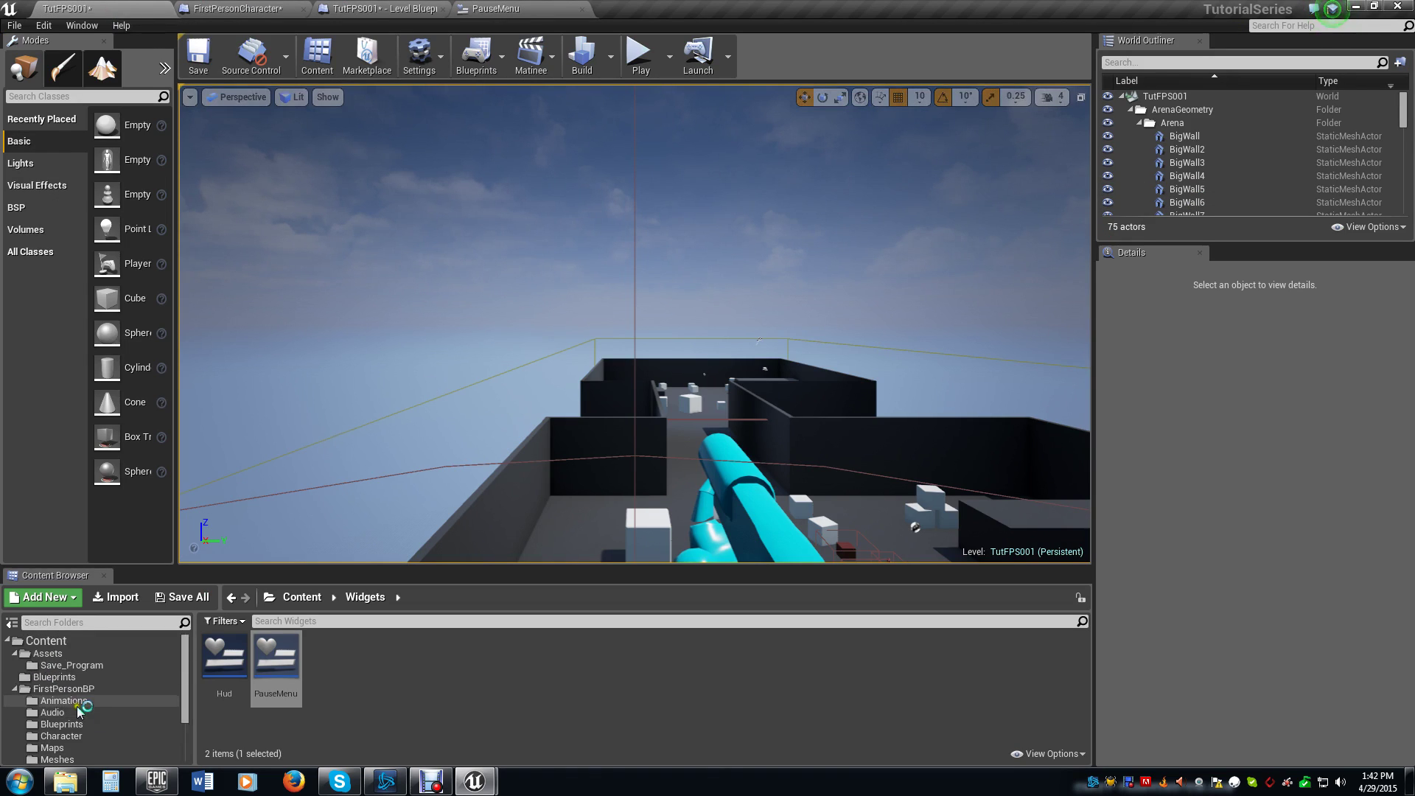
{"action": "left_click", "coordinate": [71, 665]}
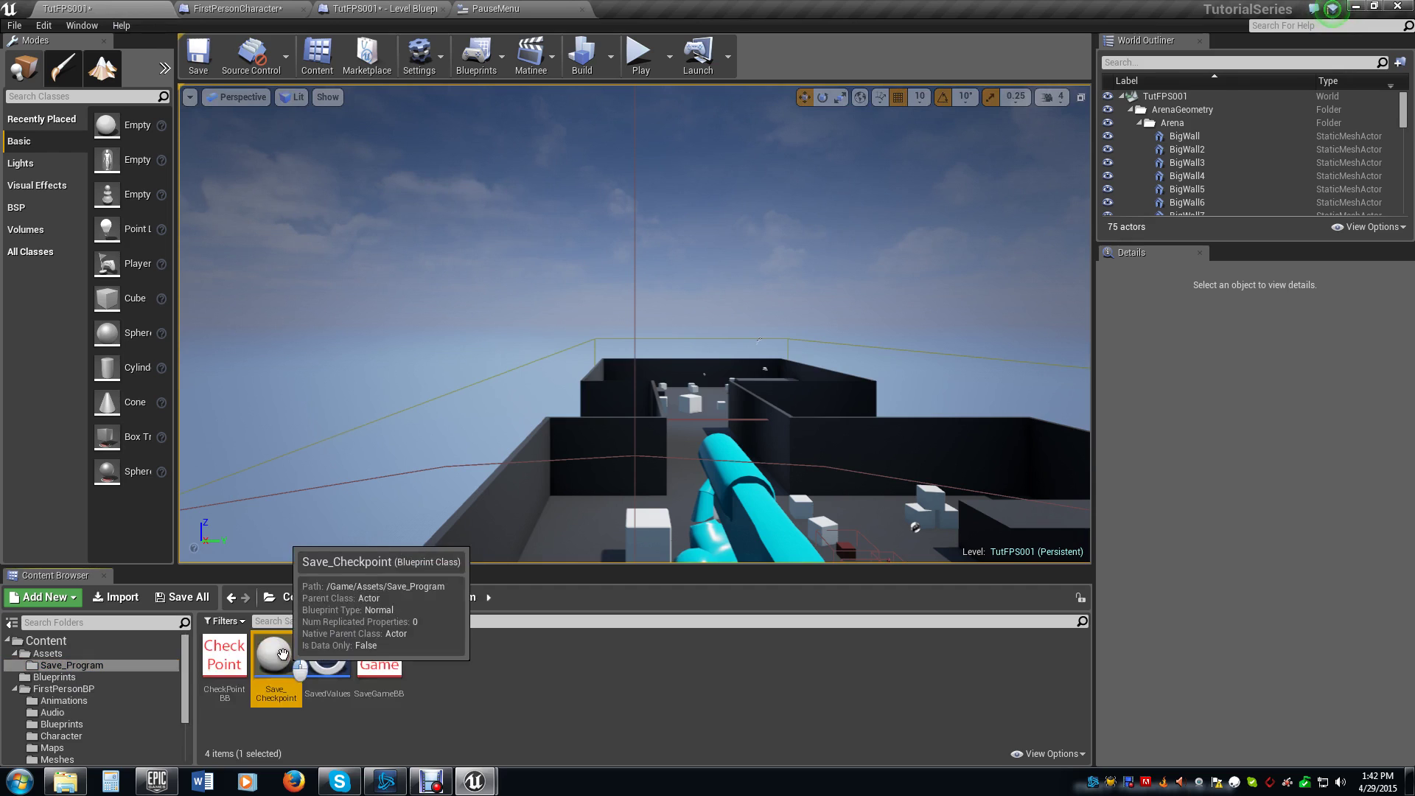
{"action": "double_click", "coordinate": [275, 658]}
- Review the Save_Checkpoint EventGraph's SET nodes, Cast node and Save Game to Slot nodes
{"action": "scroll", "coordinate": [647, 499], "scroll_direction": "down", "scroll_amount": 4}
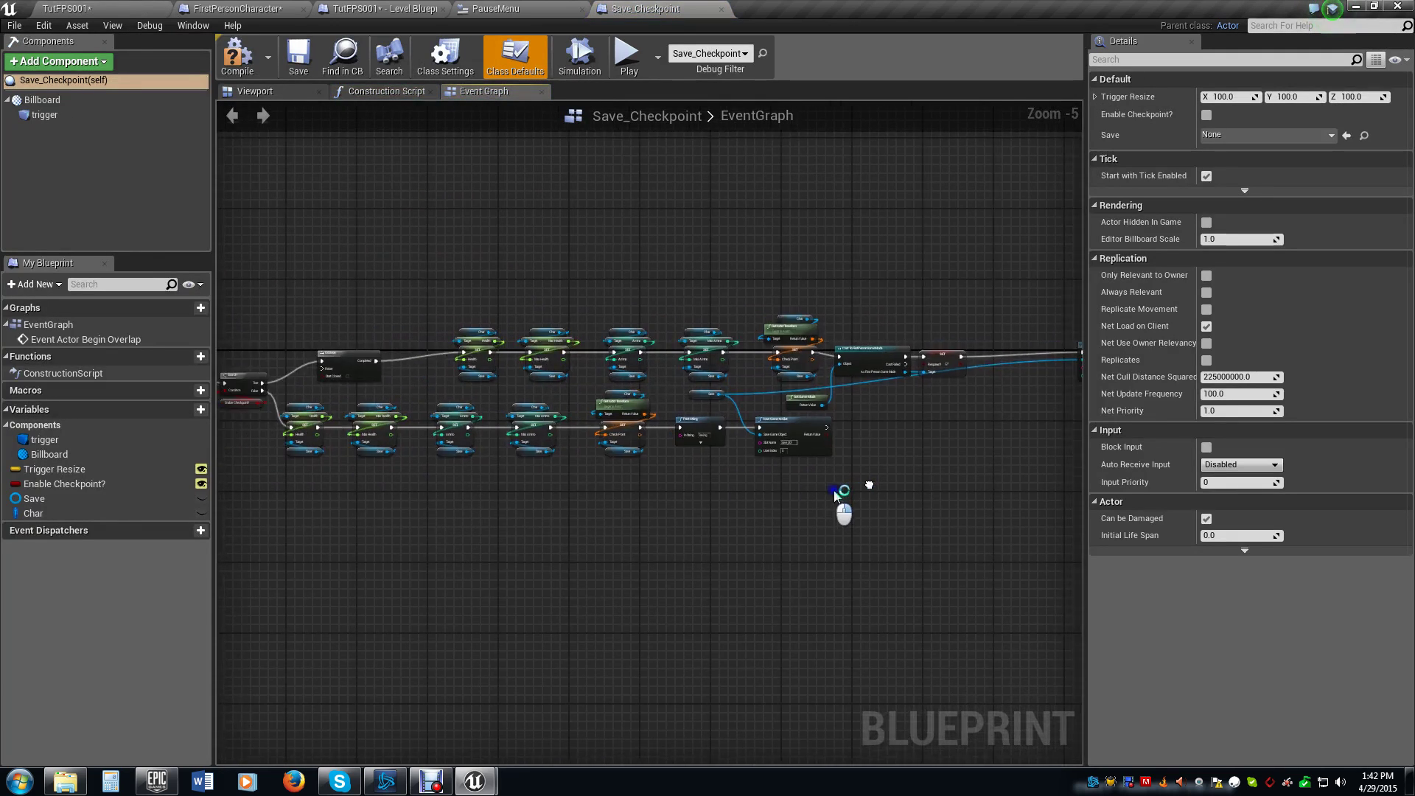
{"action": "left_click_drag", "start_coordinate": [837, 490], "coordinate": [367, 357]}
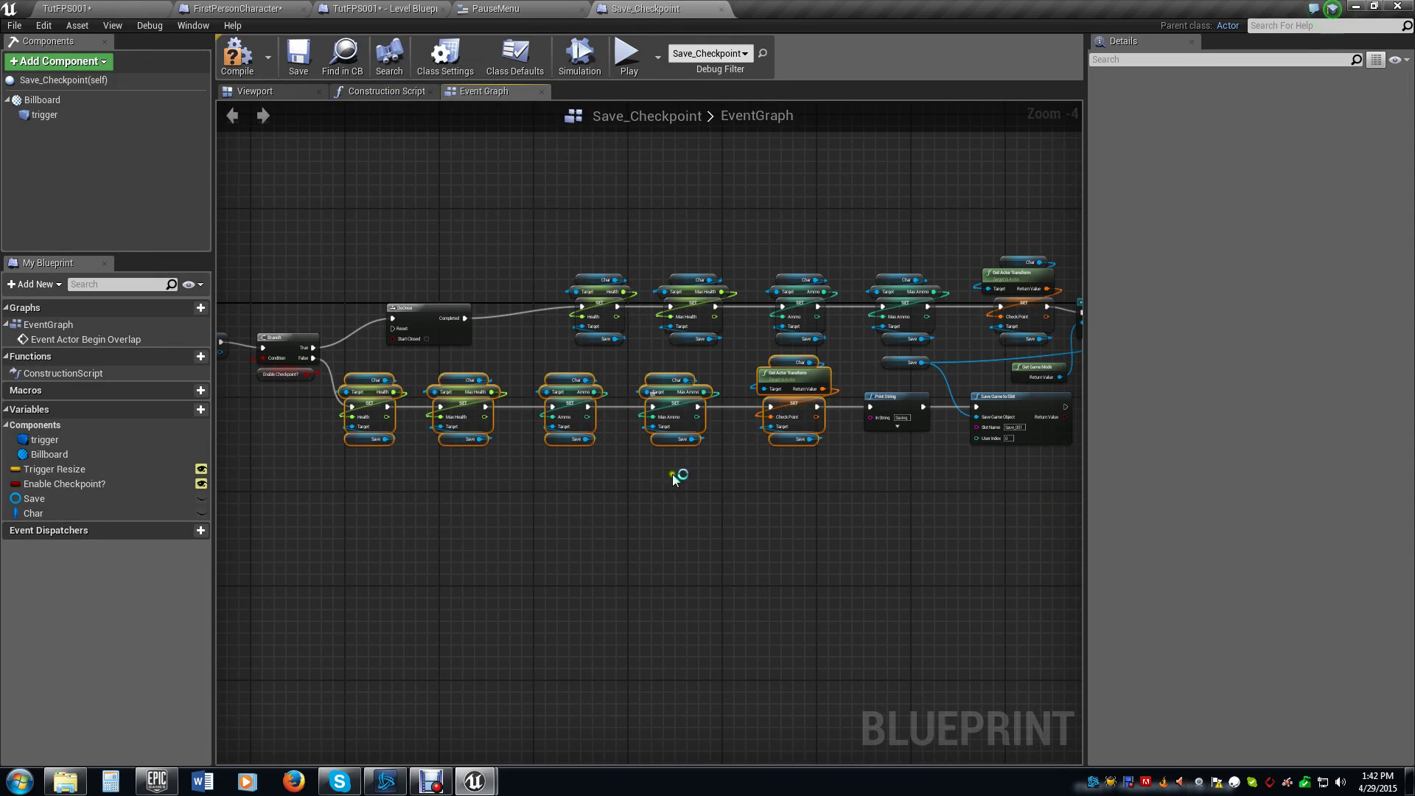
{"action": "right_click_drag", "start_coordinate": [516, 564], "coordinate": [672, 546]}
{"action": "left_click", "coordinate": [518, 6]}
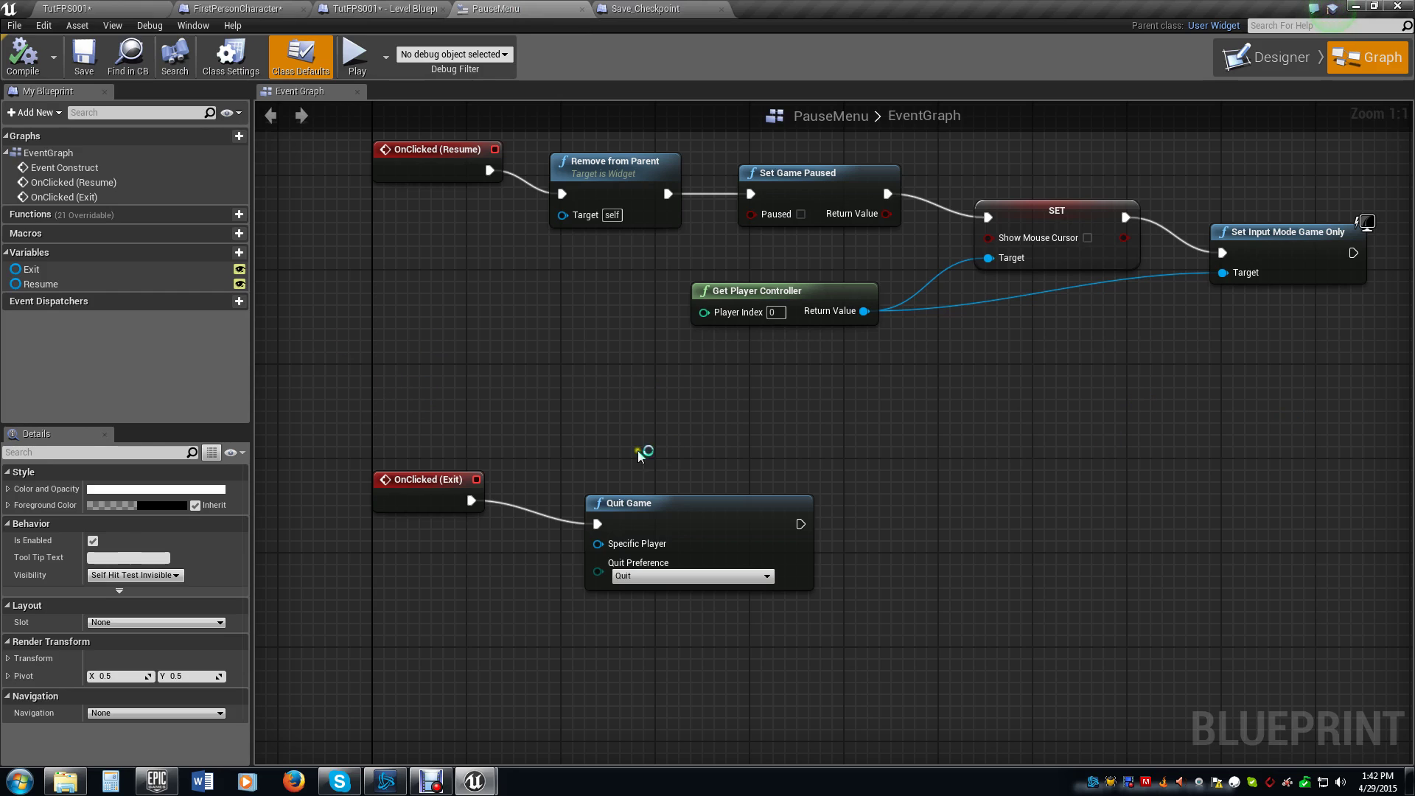
{"action": "left_click", "coordinate": [656, 8]}
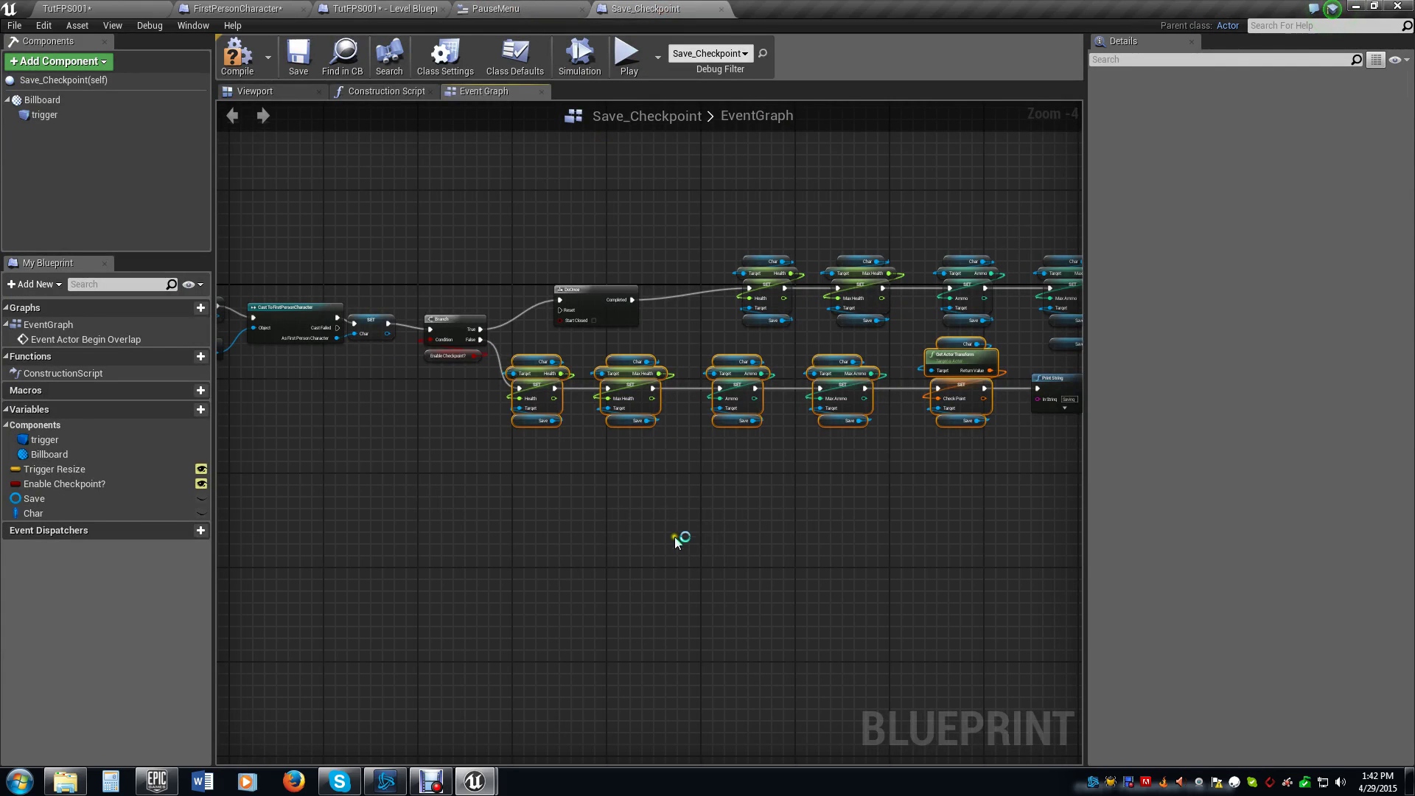
{"action": "right_click_drag", "start_coordinate": [675, 541], "coordinate": [1074, 590]}
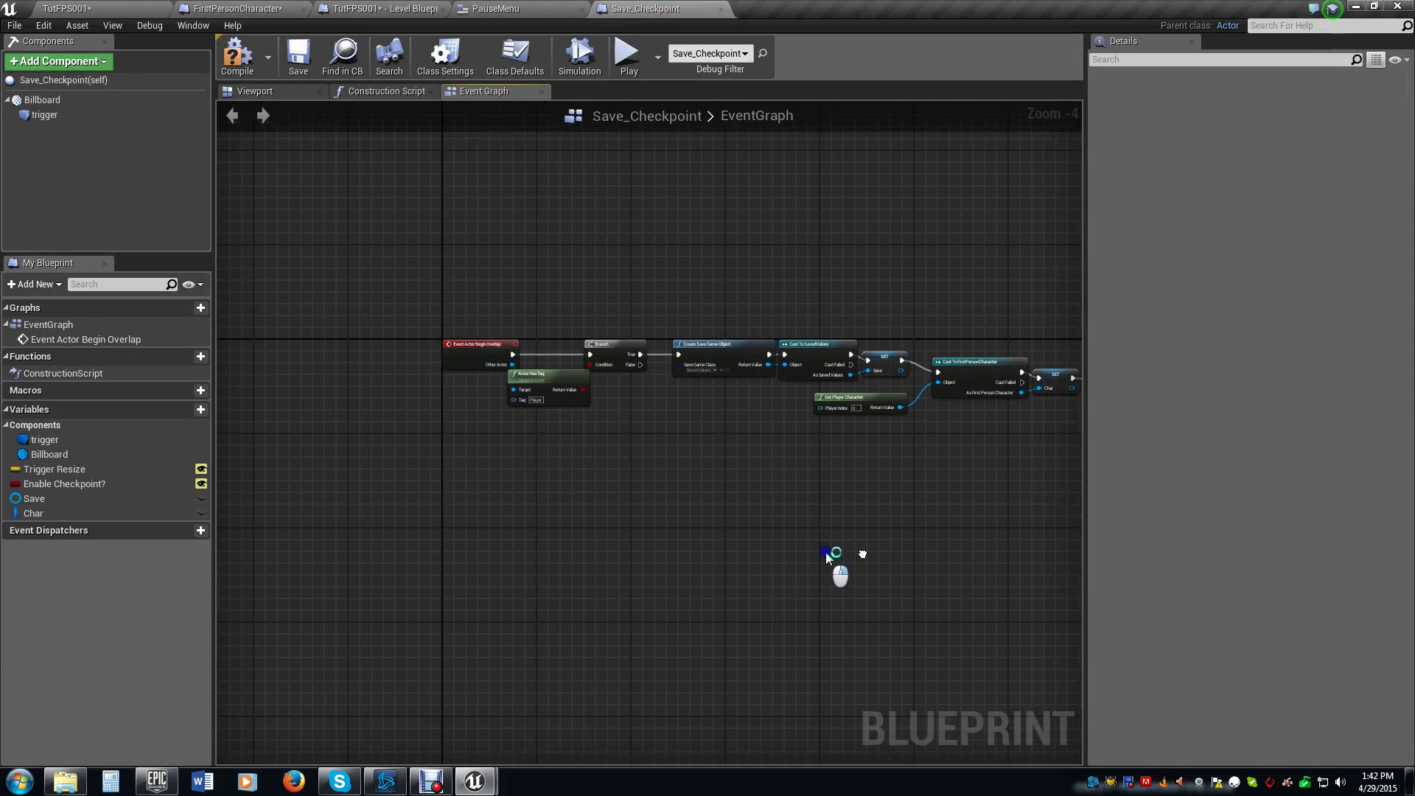
{"action": "right_click_drag", "start_coordinate": [840, 568], "coordinate": [246, 509]}
{"action": "right_click_drag", "start_coordinate": [969, 542], "coordinate": [622, 469]}
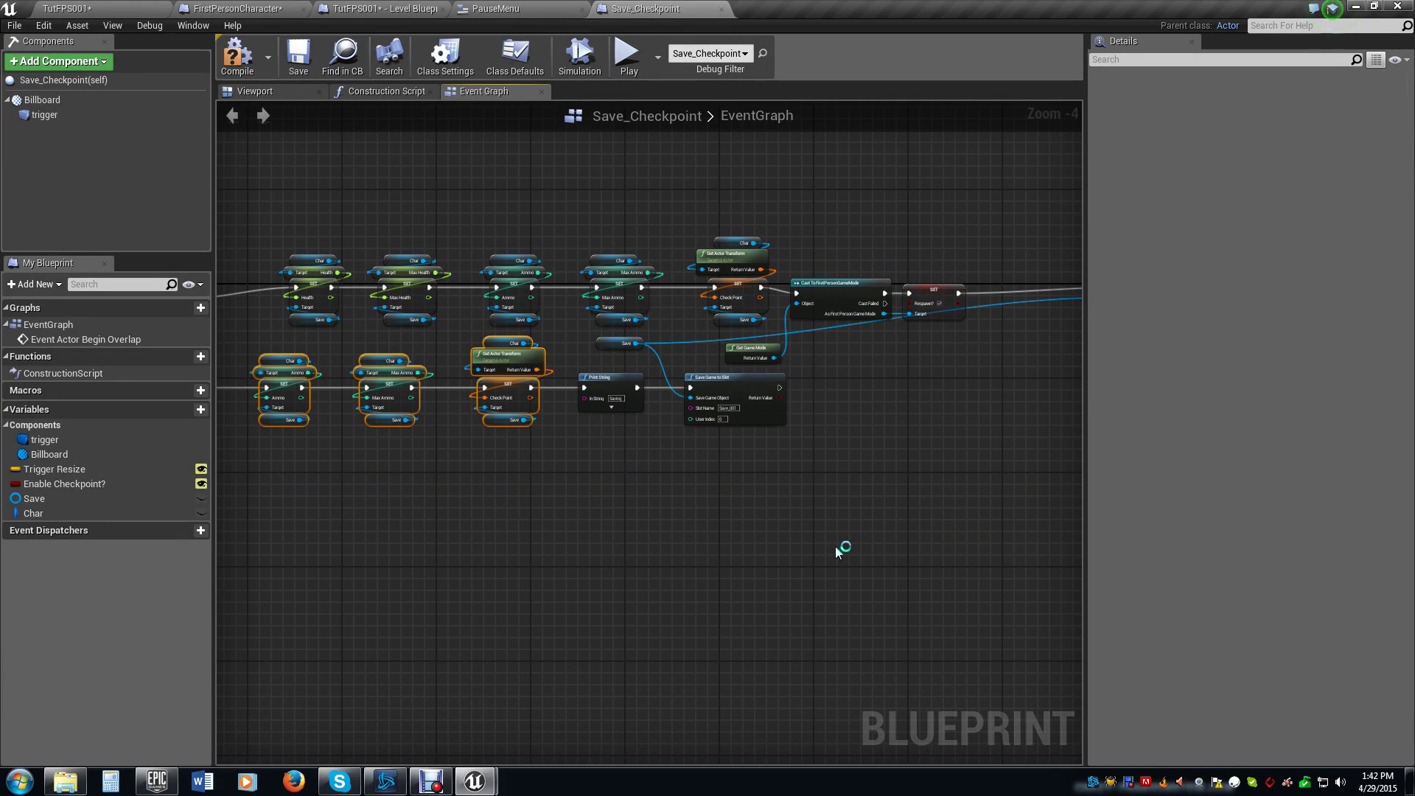
- Save the Save_Checkpoint blueprint, then select its Get Actor Transform node
{"action": "left_click", "coordinate": [528, 458]}
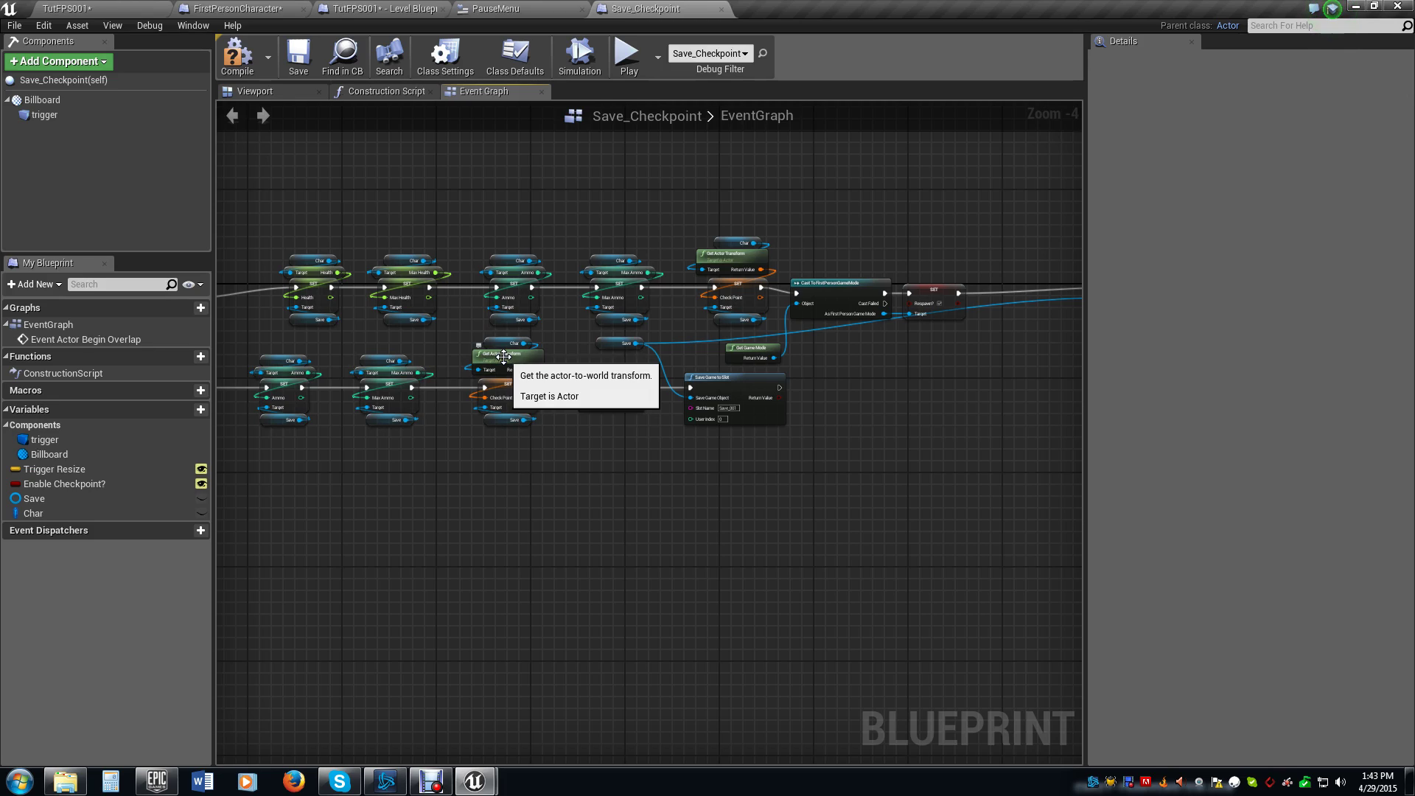
{"action": "left_click", "coordinate": [298, 63]}
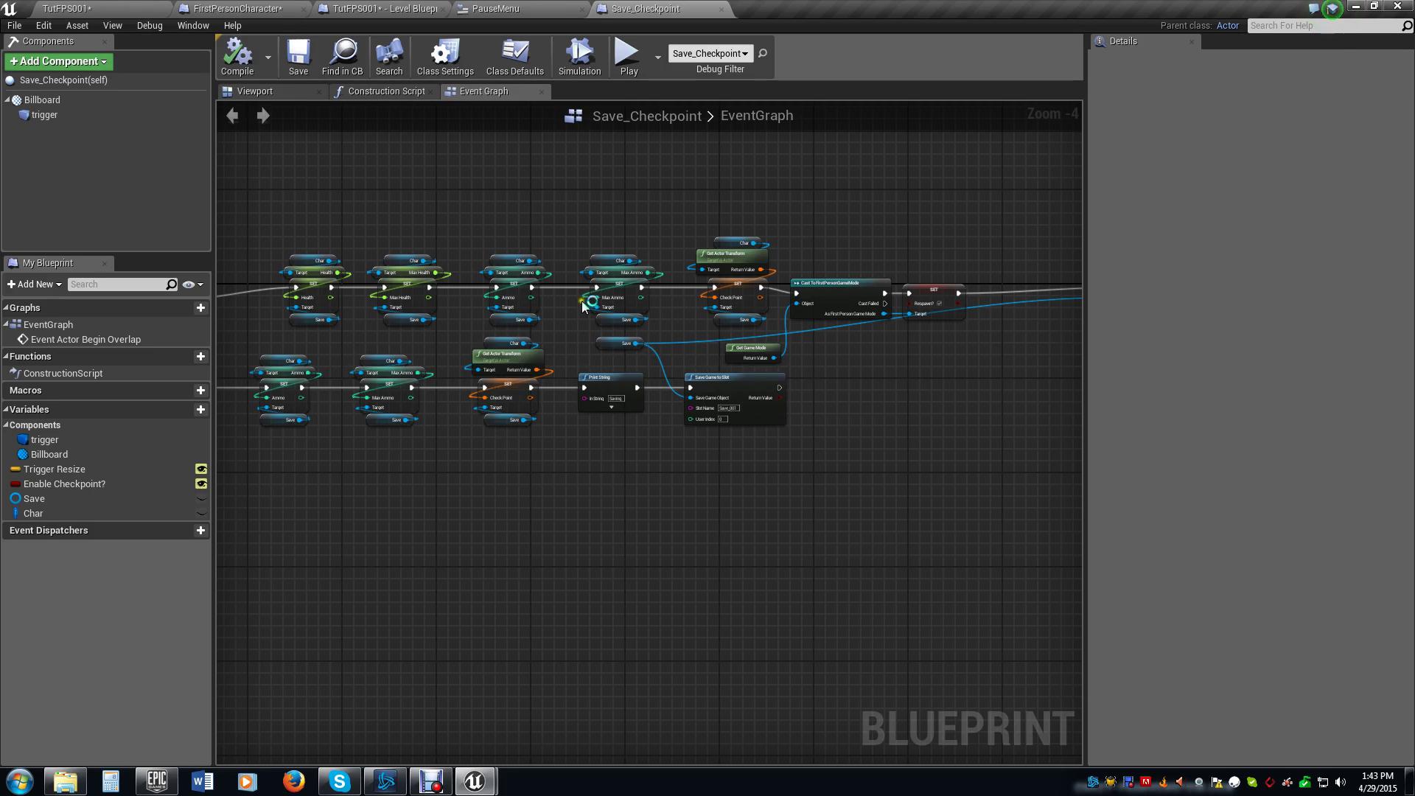
{"action": "left_click_drag", "start_coordinate": [742, 264], "coordinate": [746, 264]}
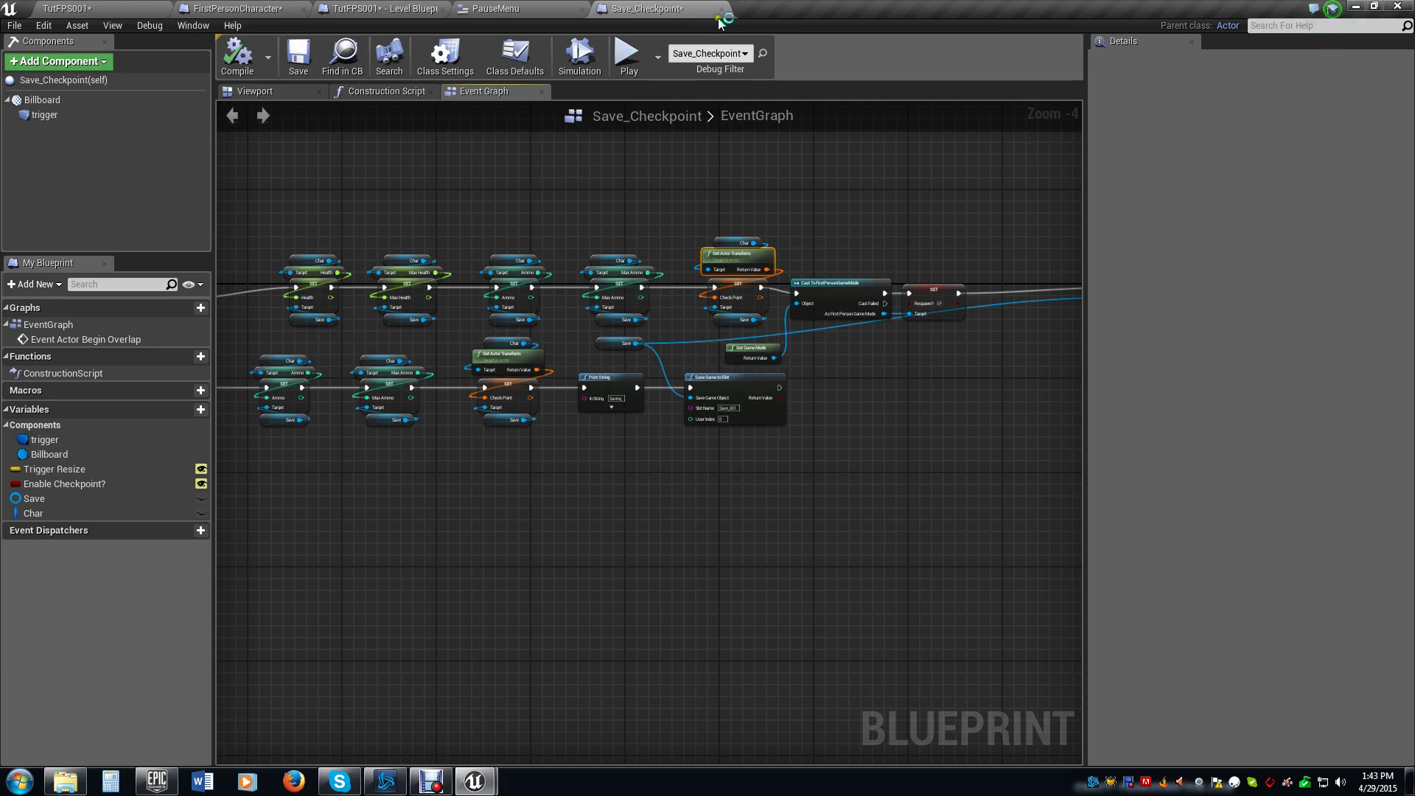
{"action": "left_click", "coordinate": [136, 9]}
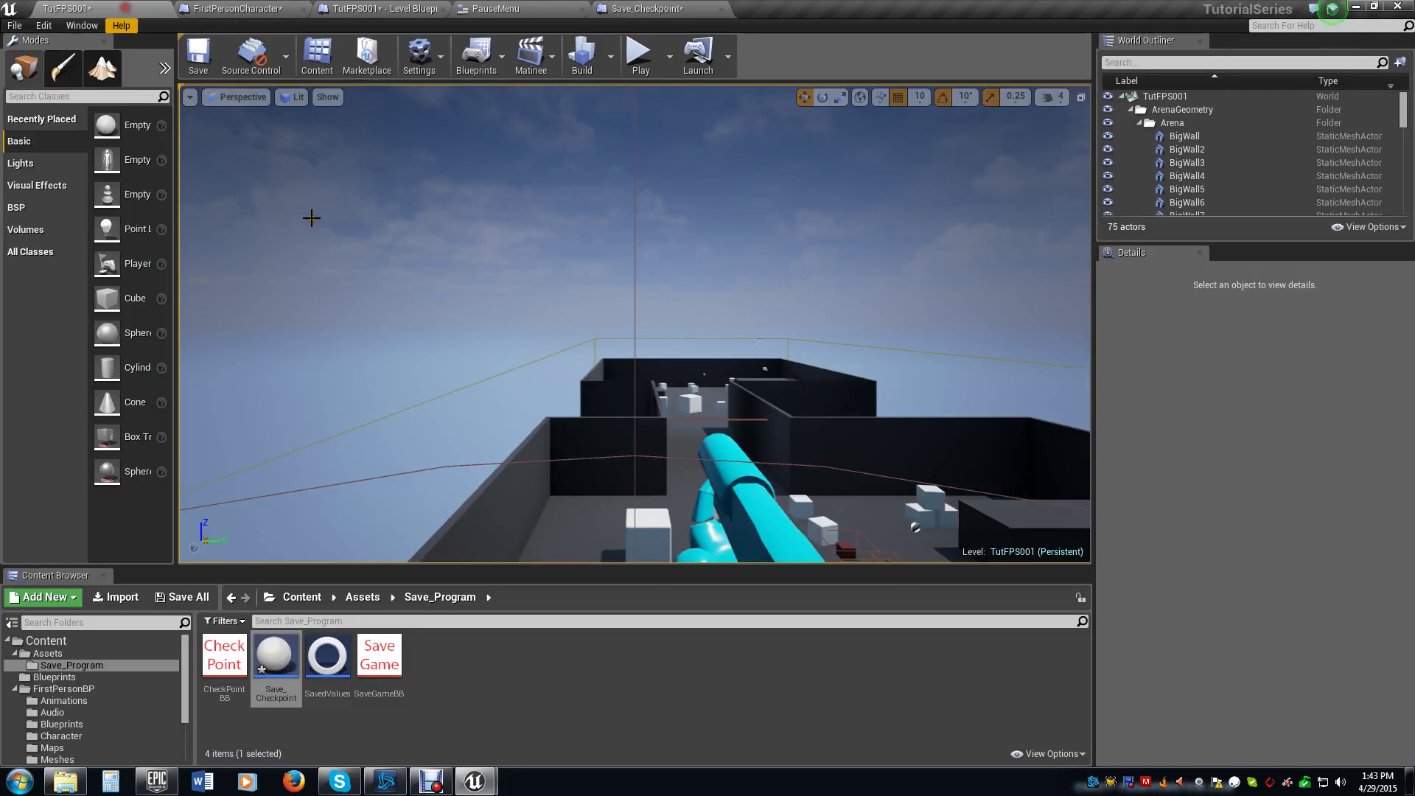
{"action": "right_click_drag", "start_coordinate": [786, 347], "coordinate": [786, 347]}
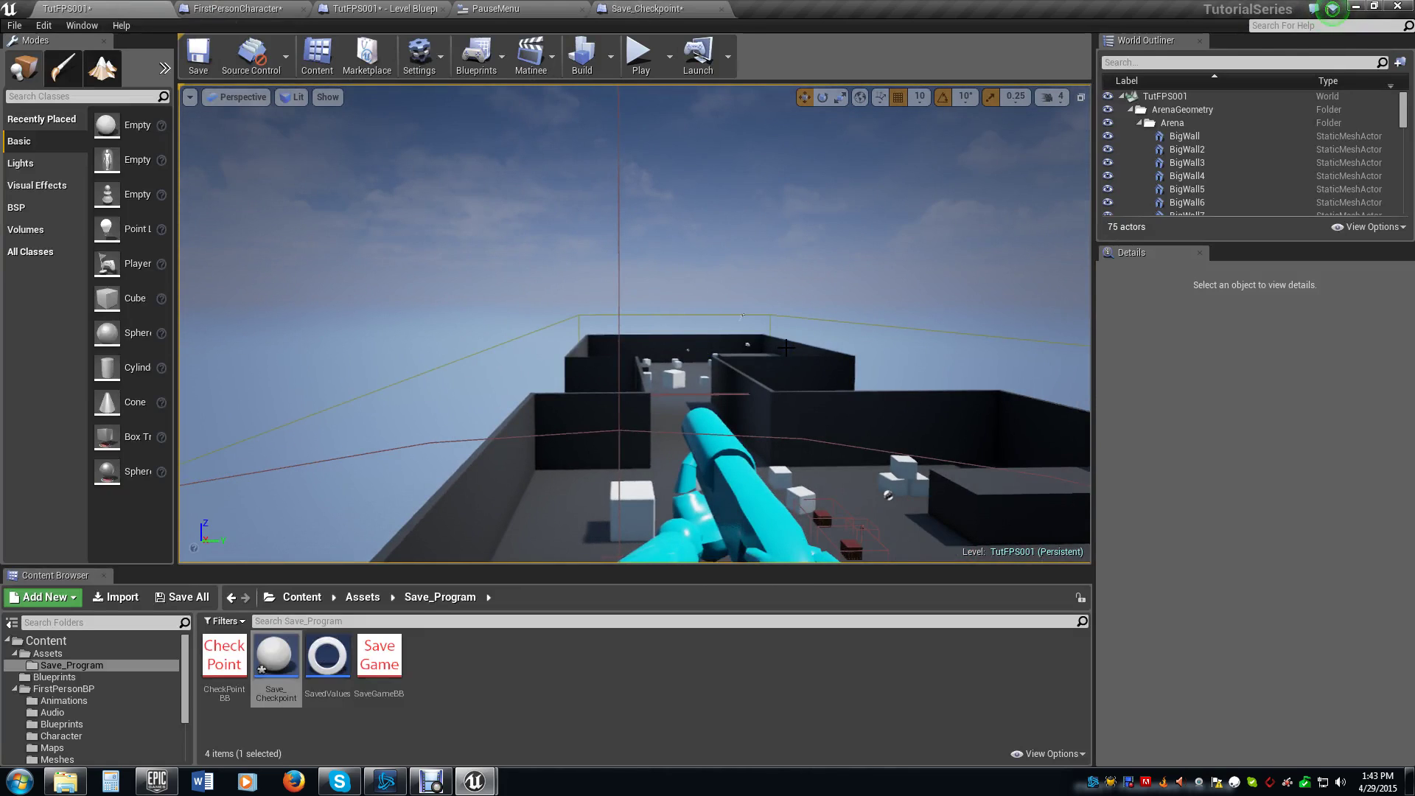